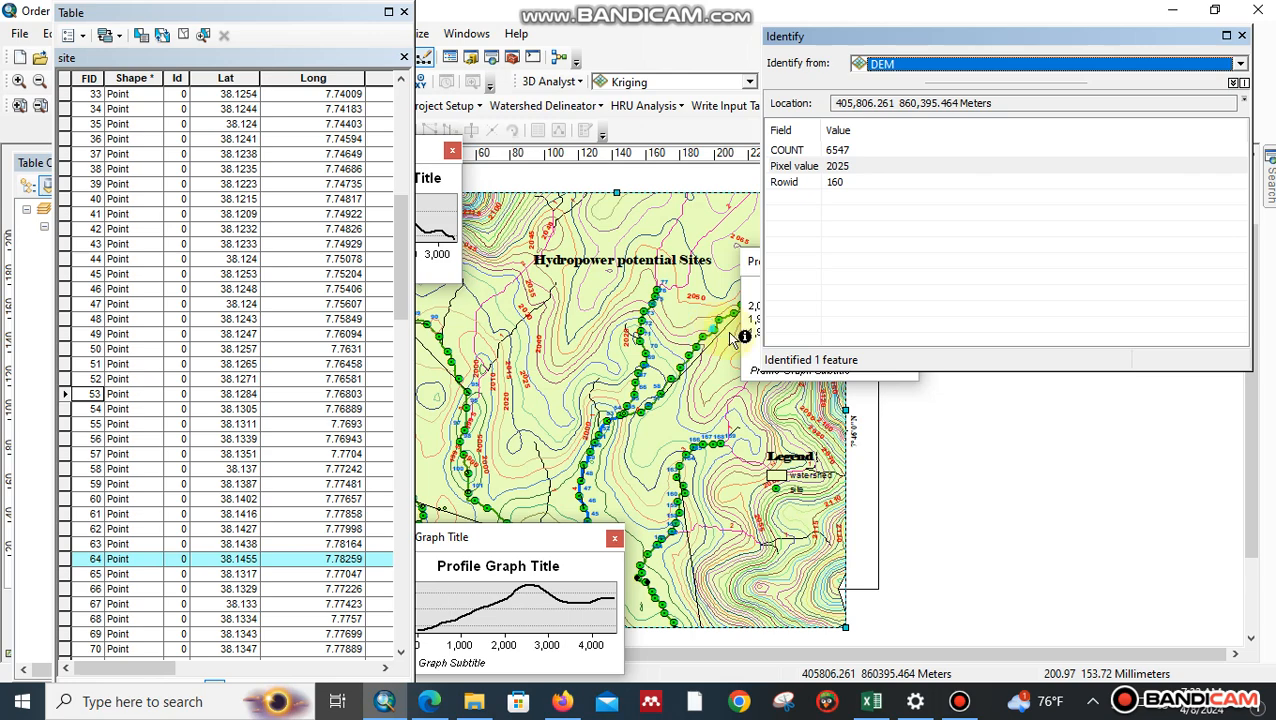
# Step: Identify the DEM pixel value at site point 65 in ArcMap and enter 1996 in cell F68 of the Excel sheet
pyautogui.click(878, 697)
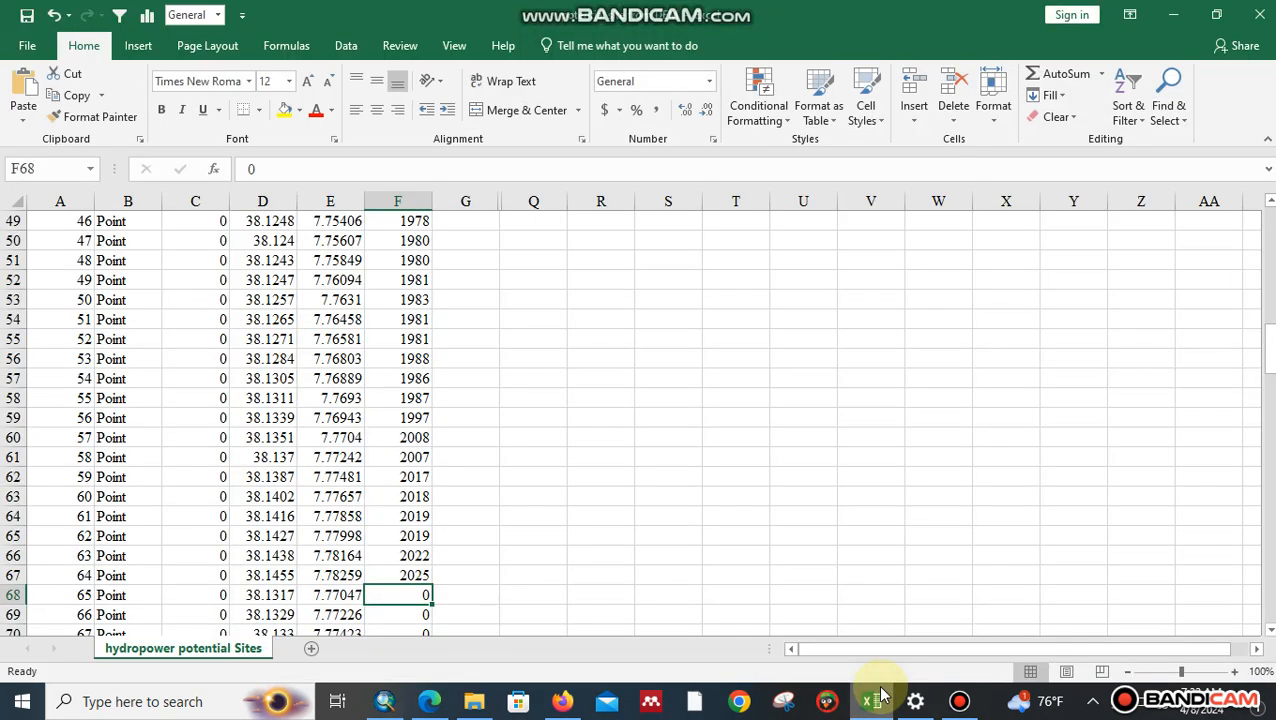
pyautogui.click(388, 703)
pyautogui.click(67, 576)
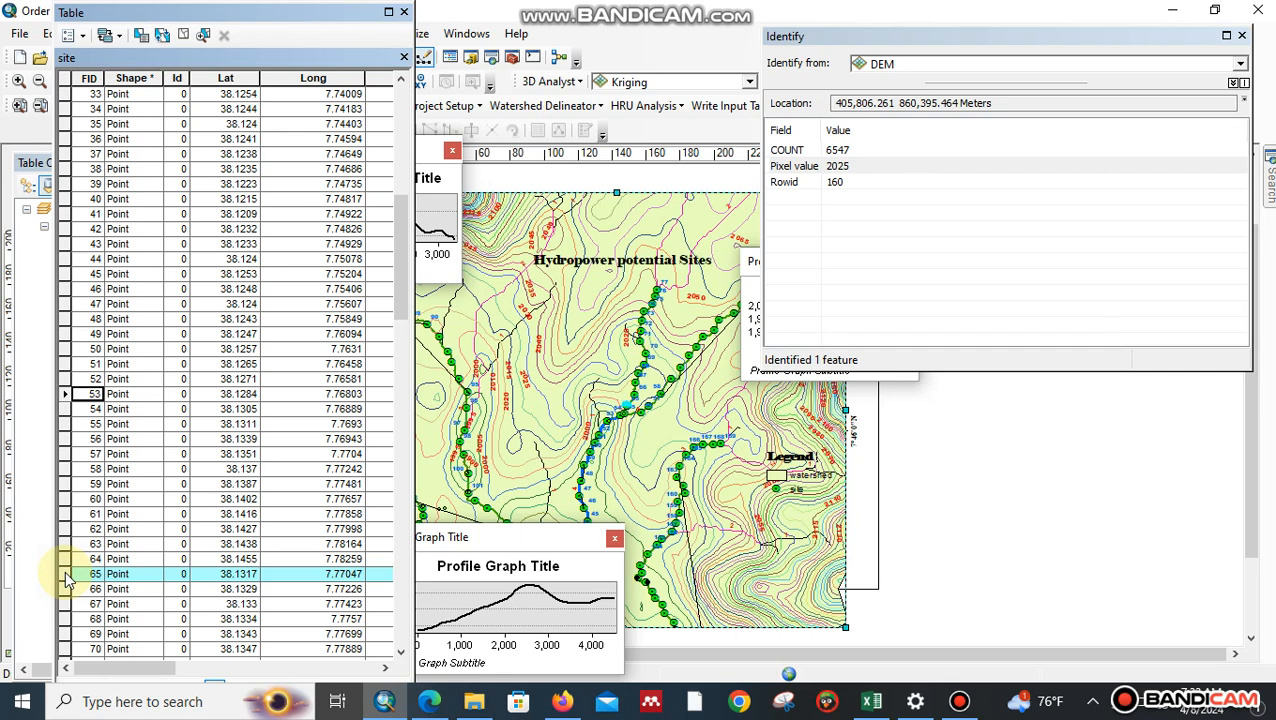
pyautogui.click(625, 402)
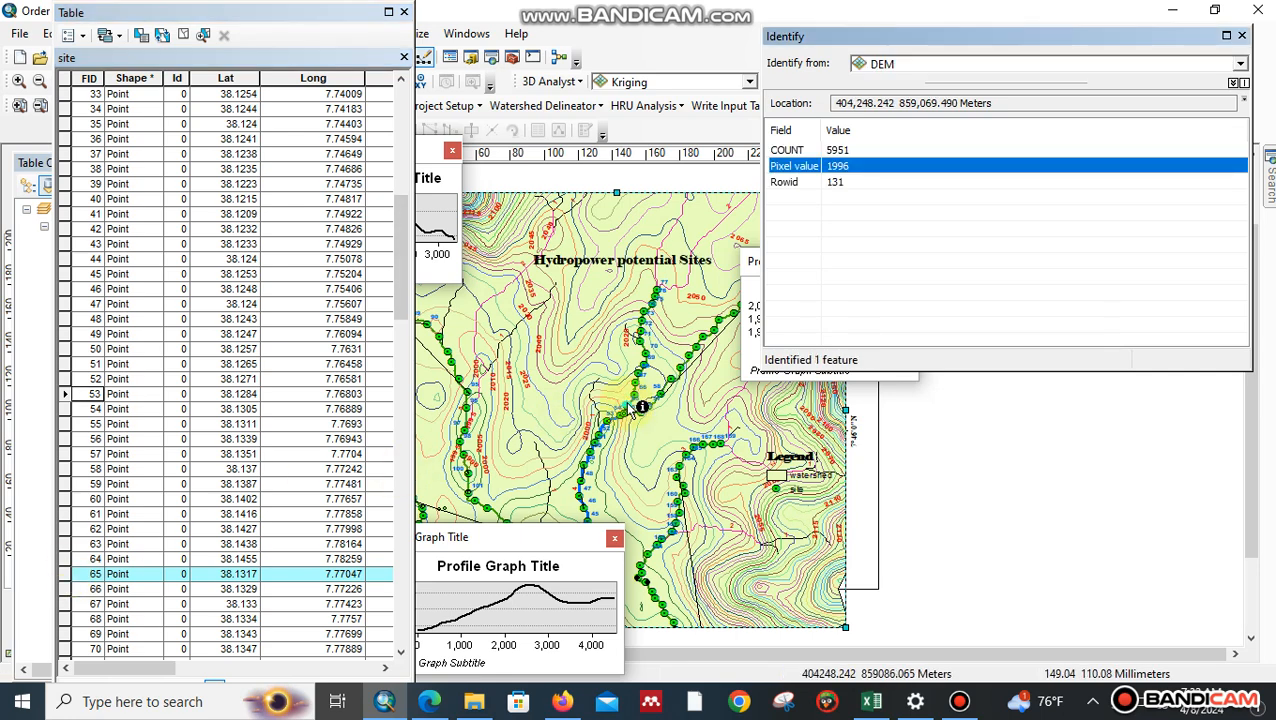
pyautogui.click(872, 703)
pyautogui.write('1996')
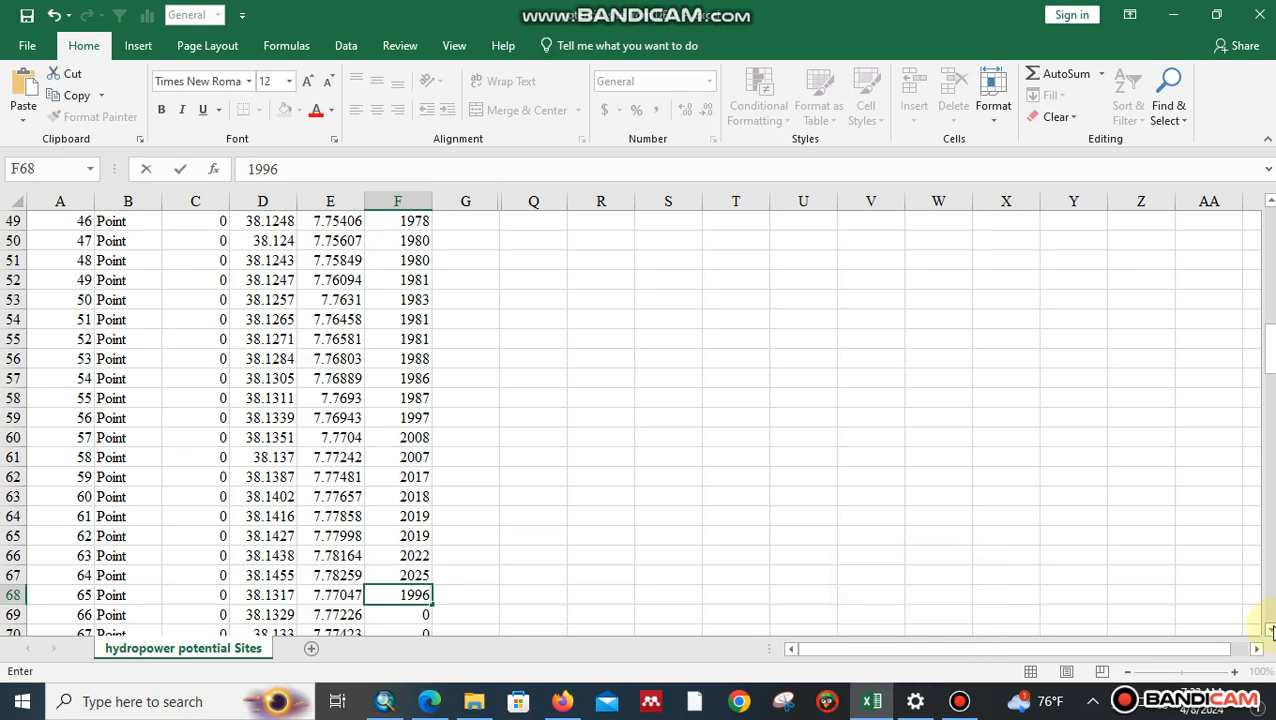
# Step: Select site point 66 in ArcMap, identify its DEM pixel value, and enter 1997 in cell F69 of the Excel sheet
pyautogui.click(1268, 630)
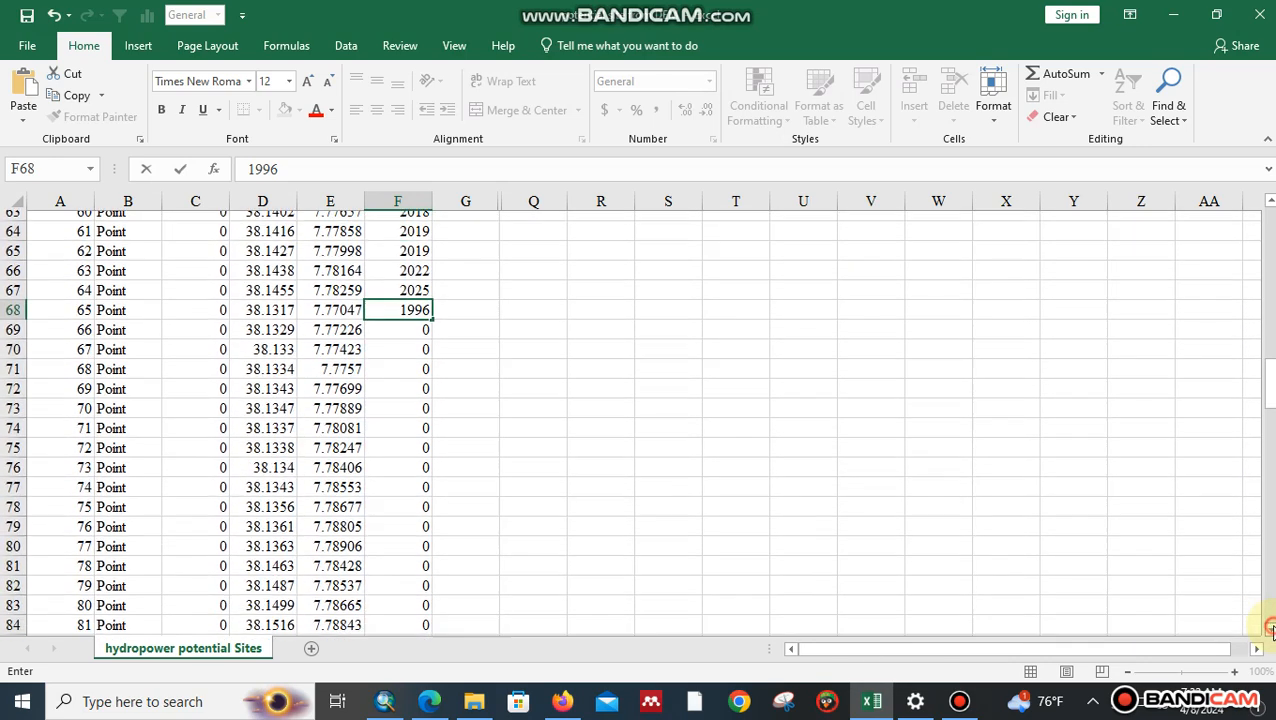
pyautogui.scroll(-1, 1268, 630)
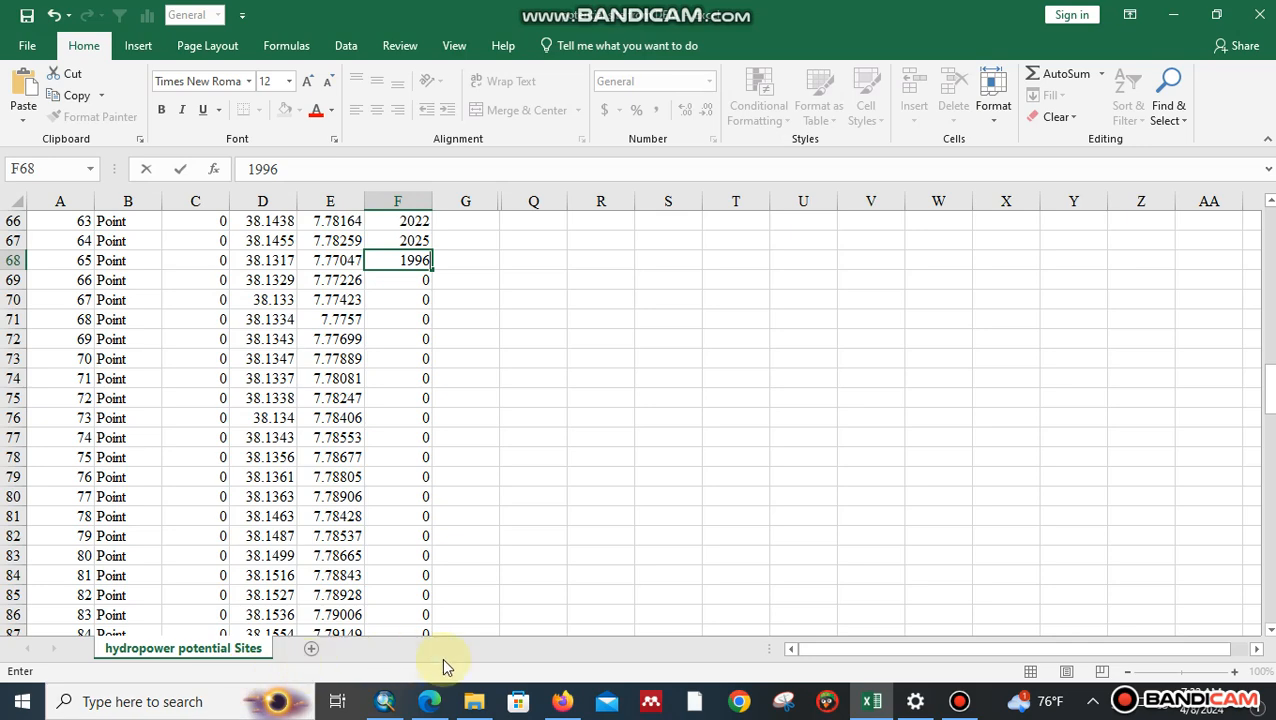
pyautogui.click(386, 702)
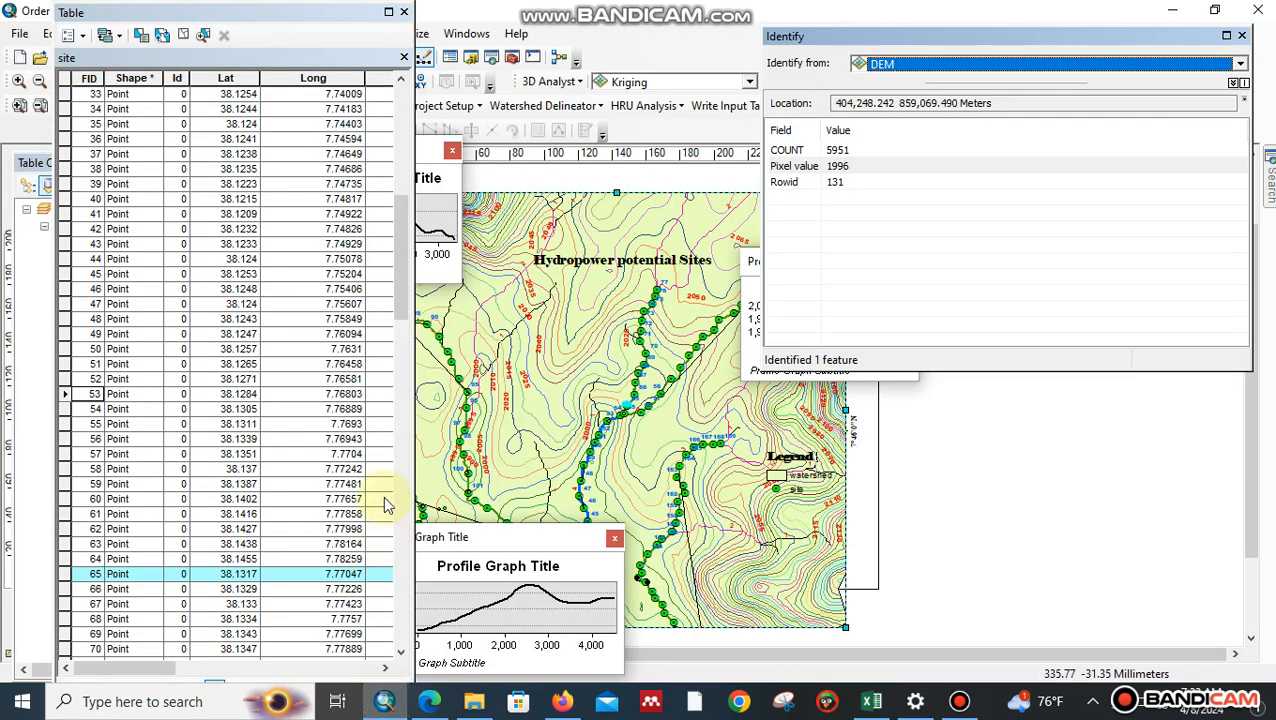
pyautogui.moveTo(399, 302); pyautogui.dragTo(401, 375)
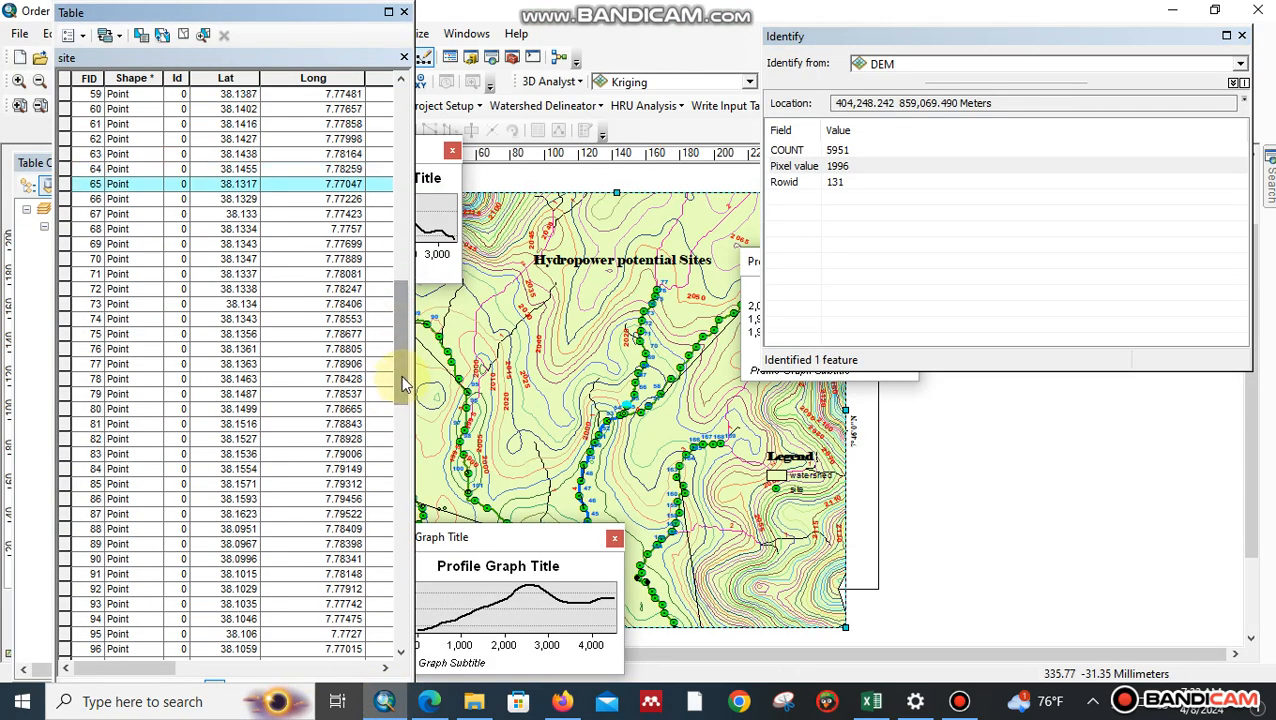
pyautogui.click(63, 200)
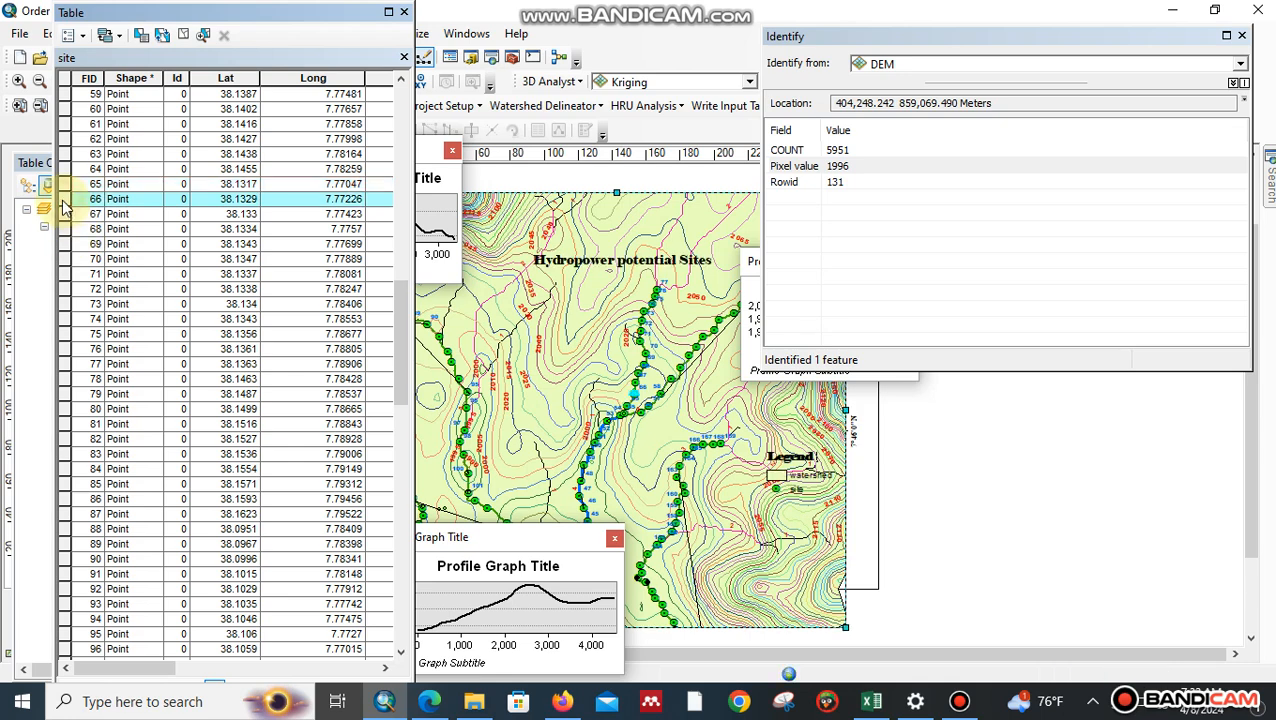
pyautogui.click(636, 394)
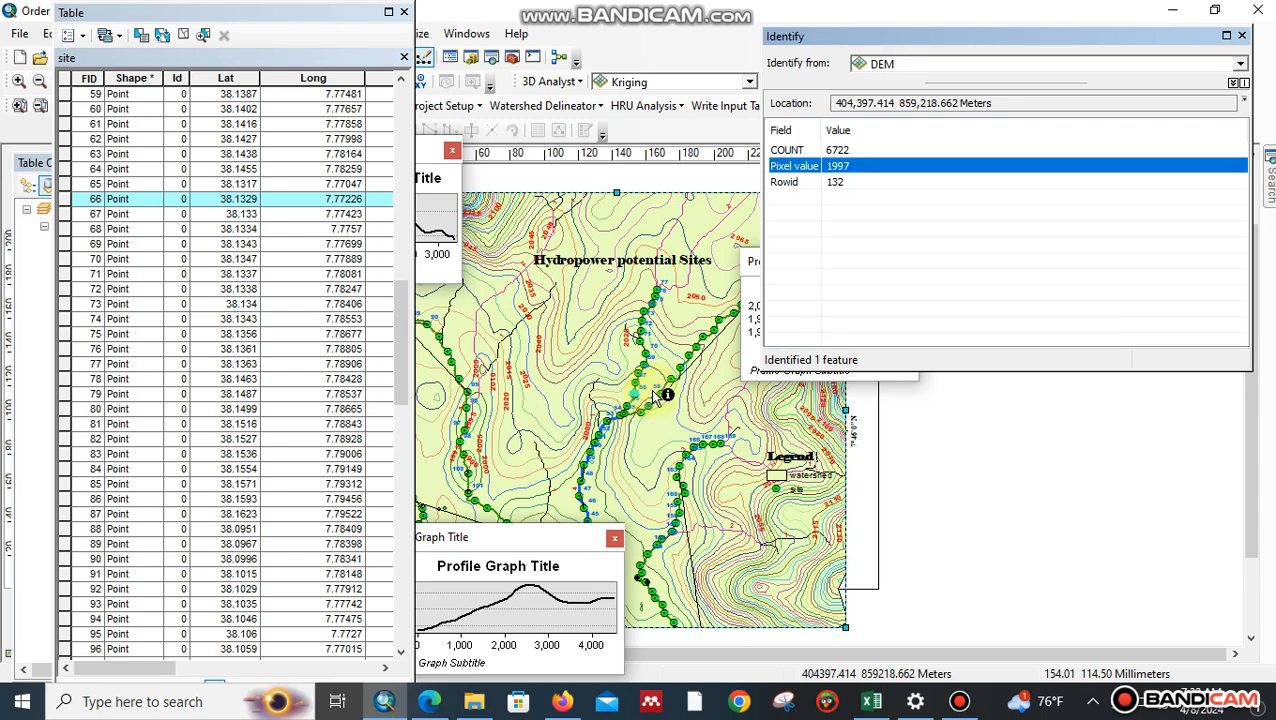
pyautogui.click(871, 701)
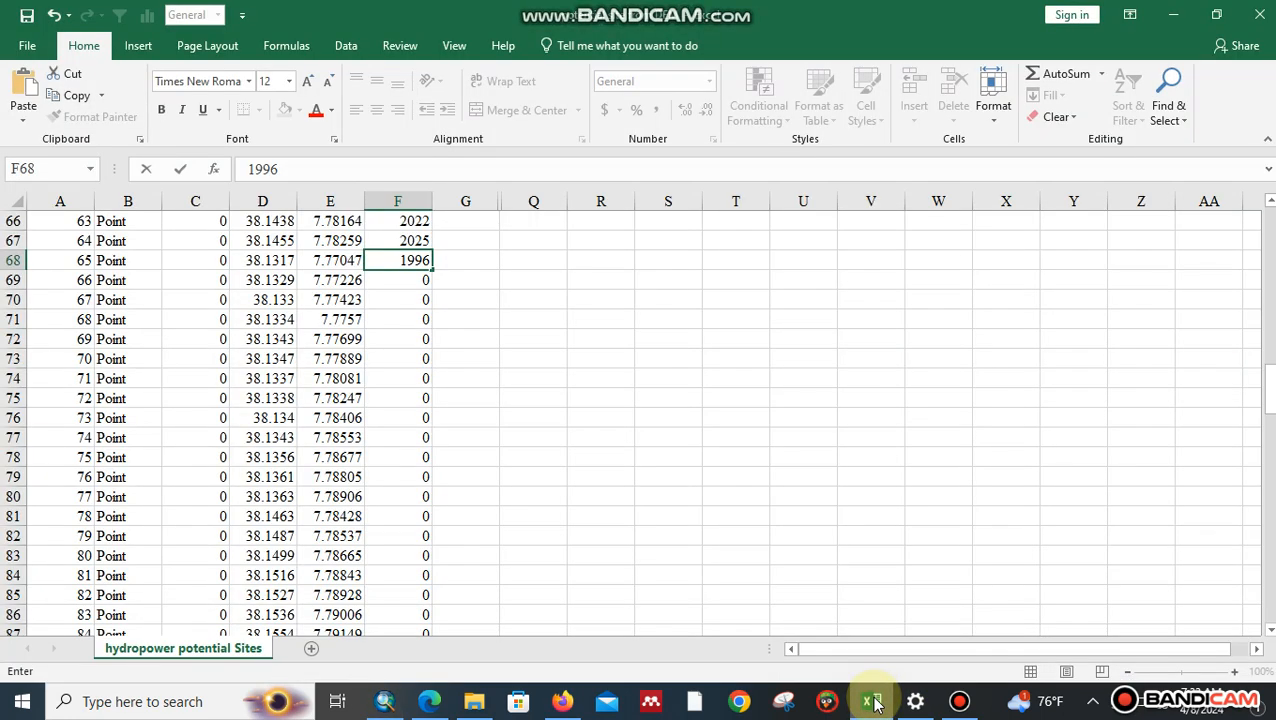
pyautogui.press('Return')
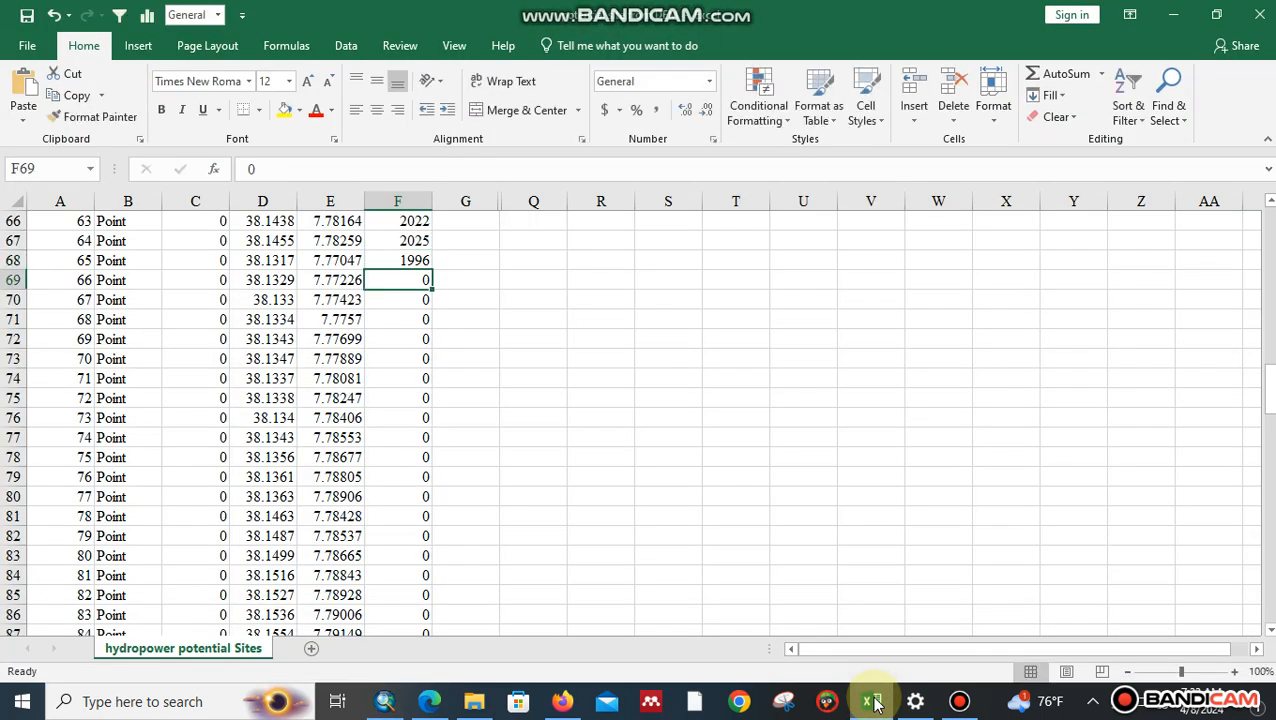
pyautogui.write('1997')
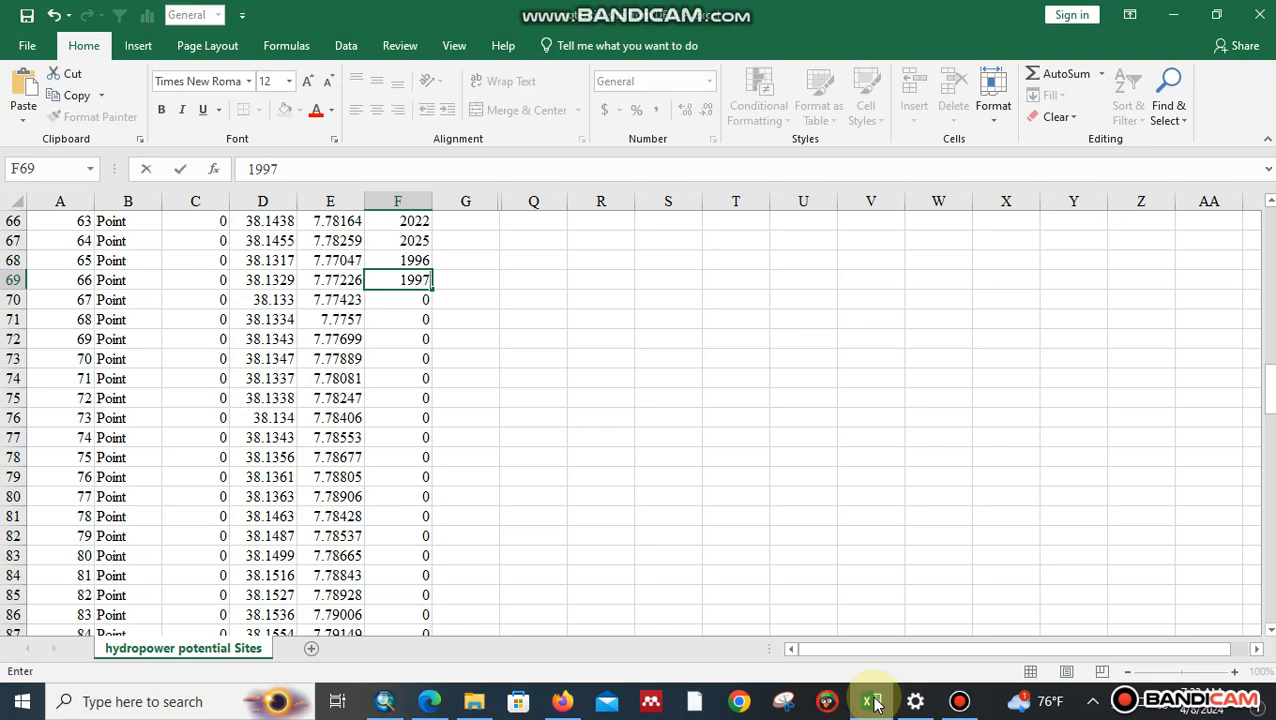
pyautogui.press('Return')
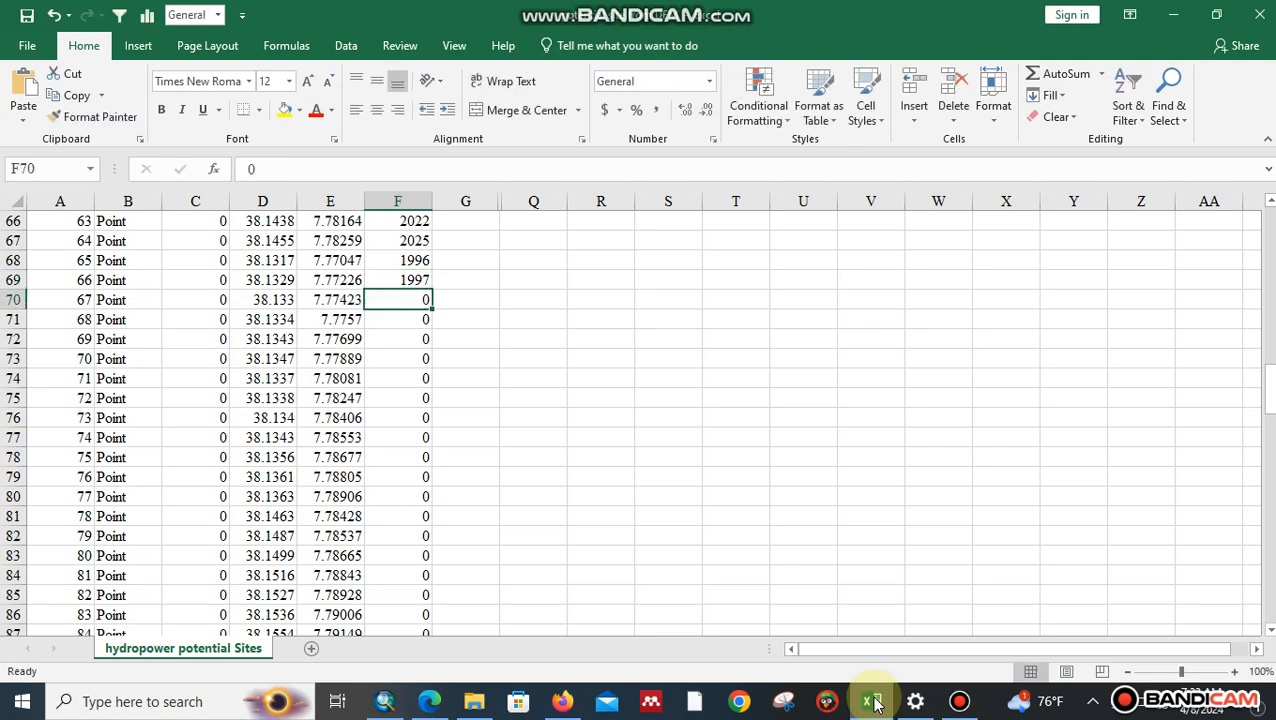
# Step: Select site point 67 in ArcMap, identify its DEM pixel value, and enter 2000 in cell F70 of the Excel sheet
pyautogui.click(384, 700)
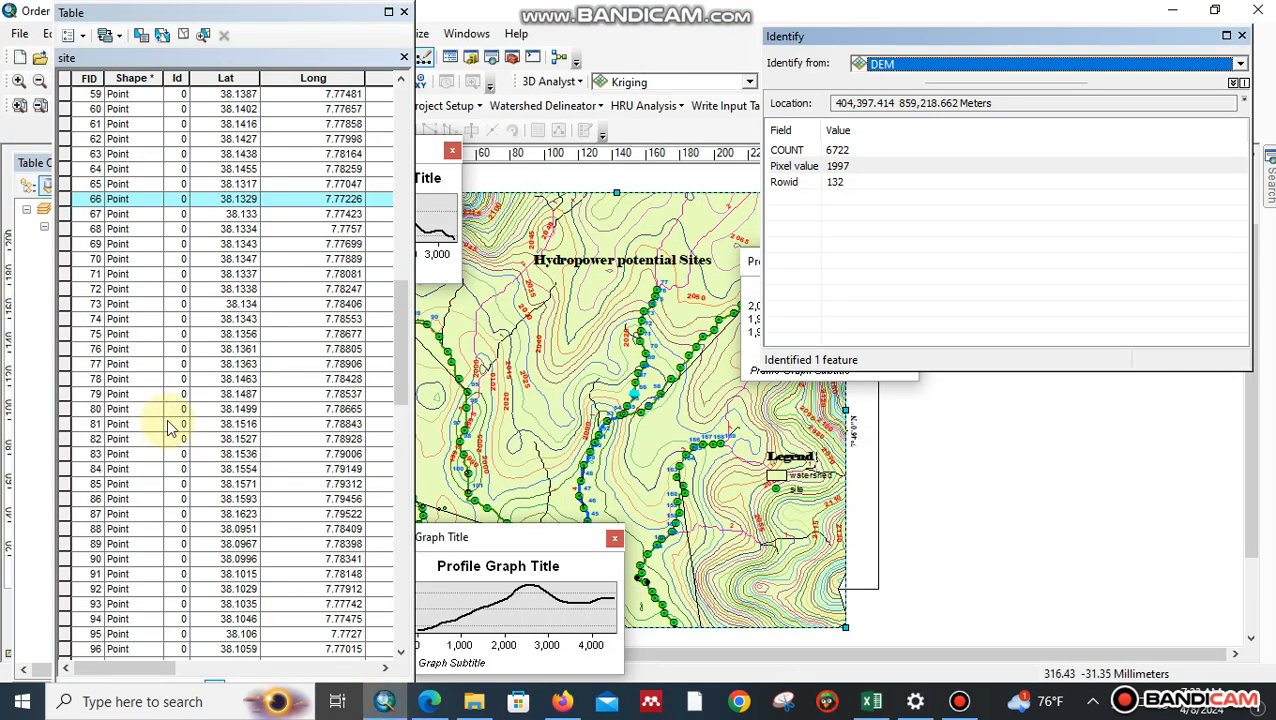
pyautogui.click(64, 213)
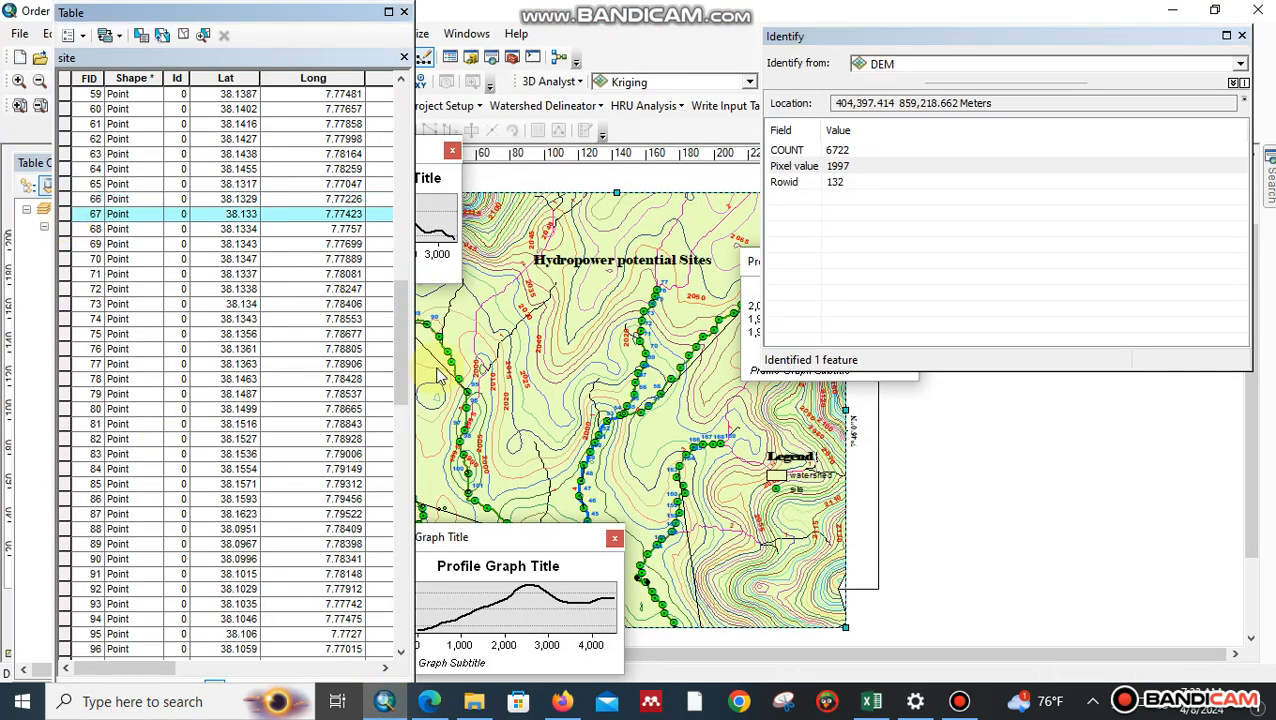
pyautogui.click(634, 377)
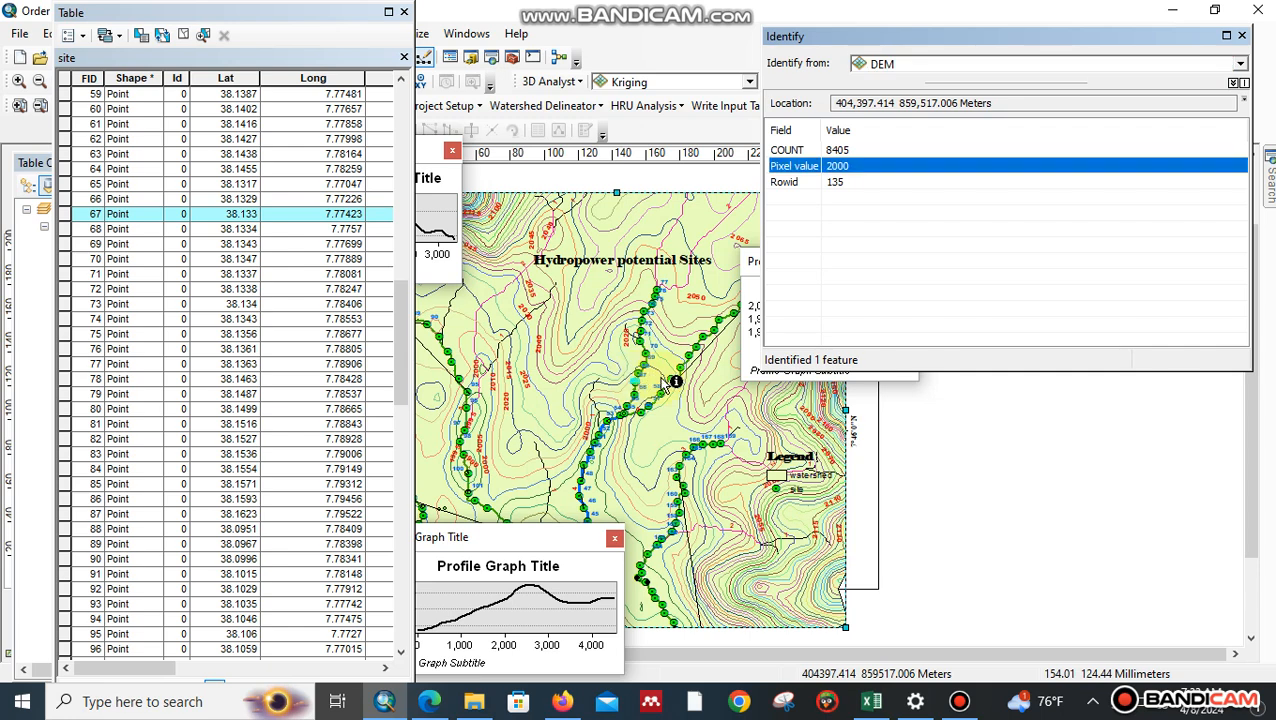
pyautogui.click(872, 703)
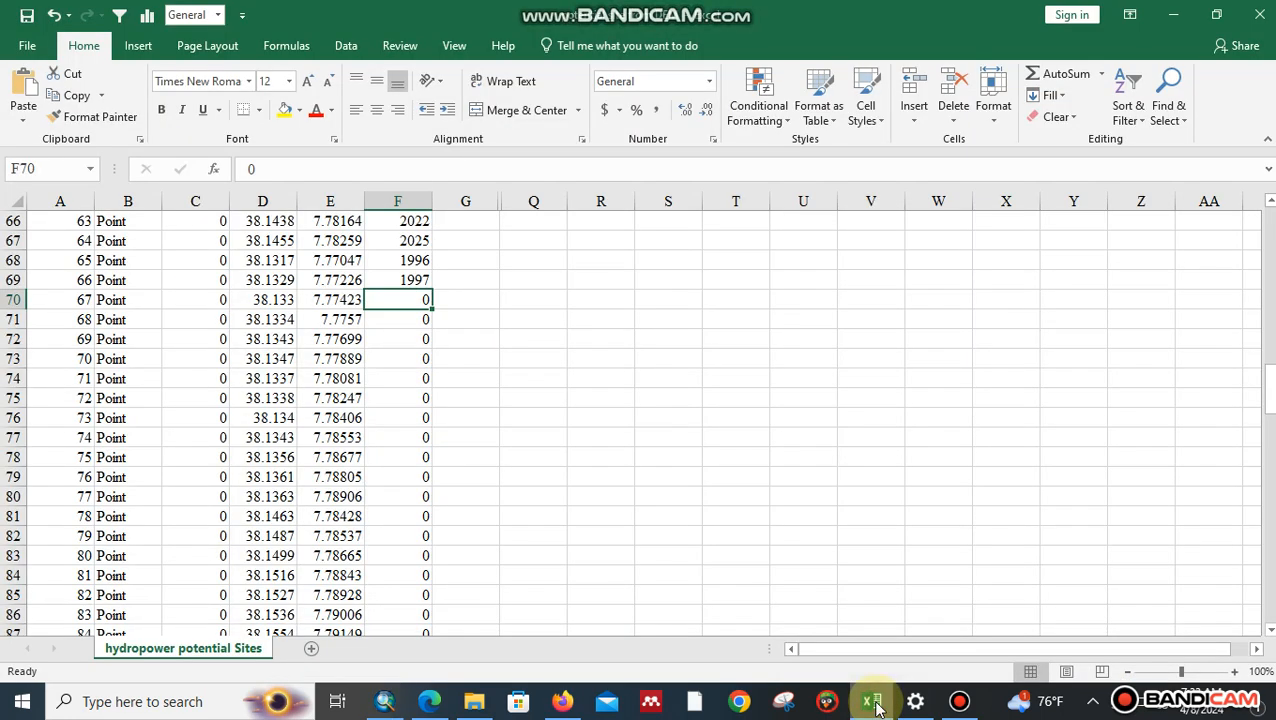
pyautogui.write('2')
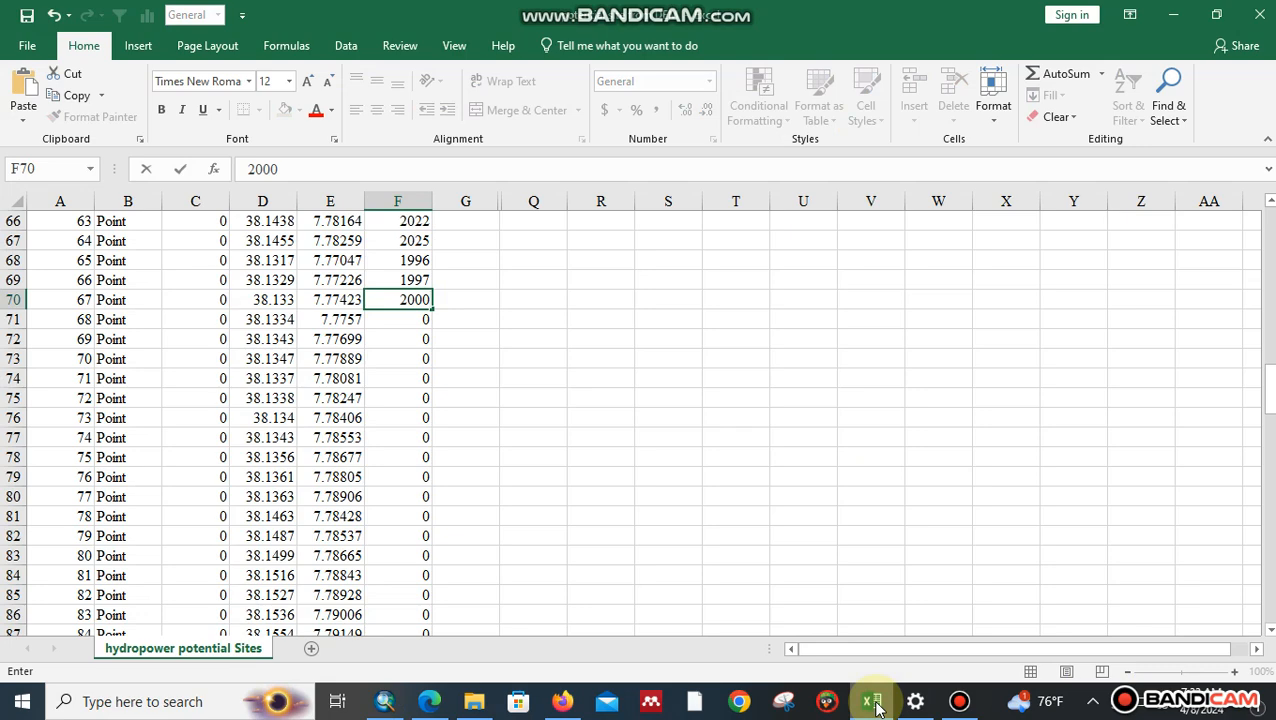
pyautogui.write('000')
pyautogui.press('Return')
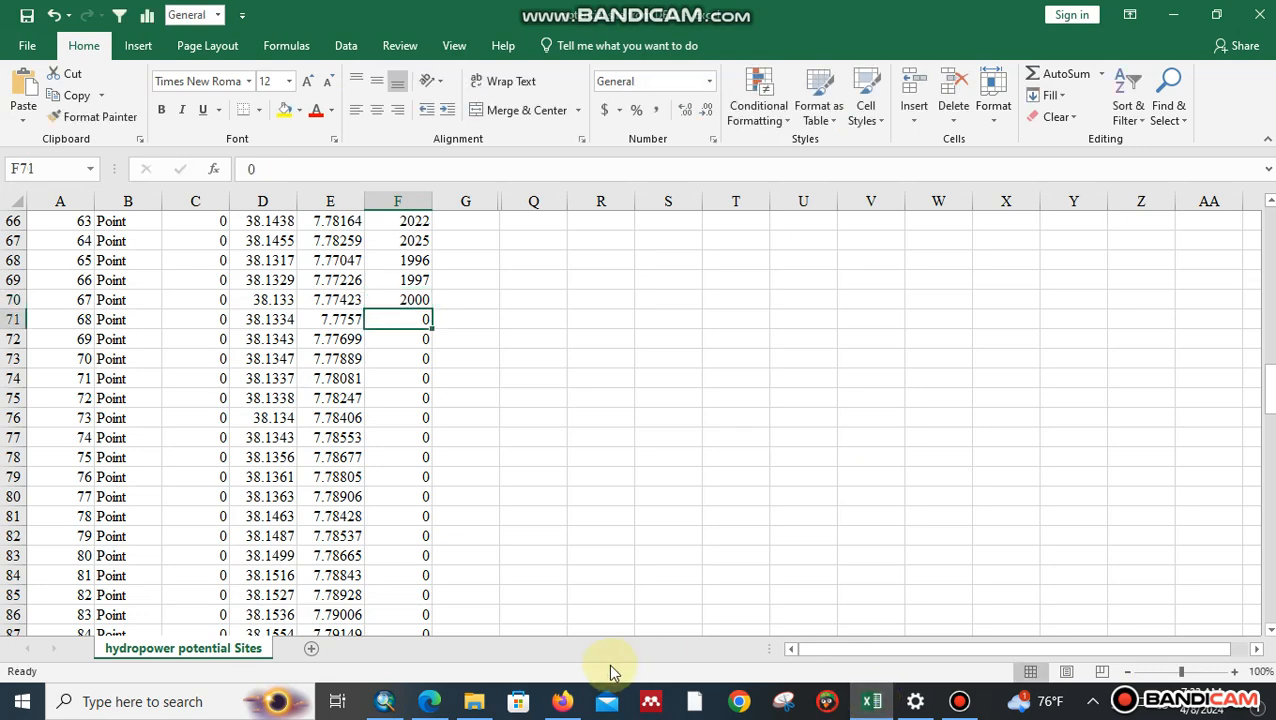
# Step: Select site point 68 in ArcMap, identify its DEM pixel value, and enter 2004 in cell F71 of the Excel sheet
pyautogui.click(384, 701)
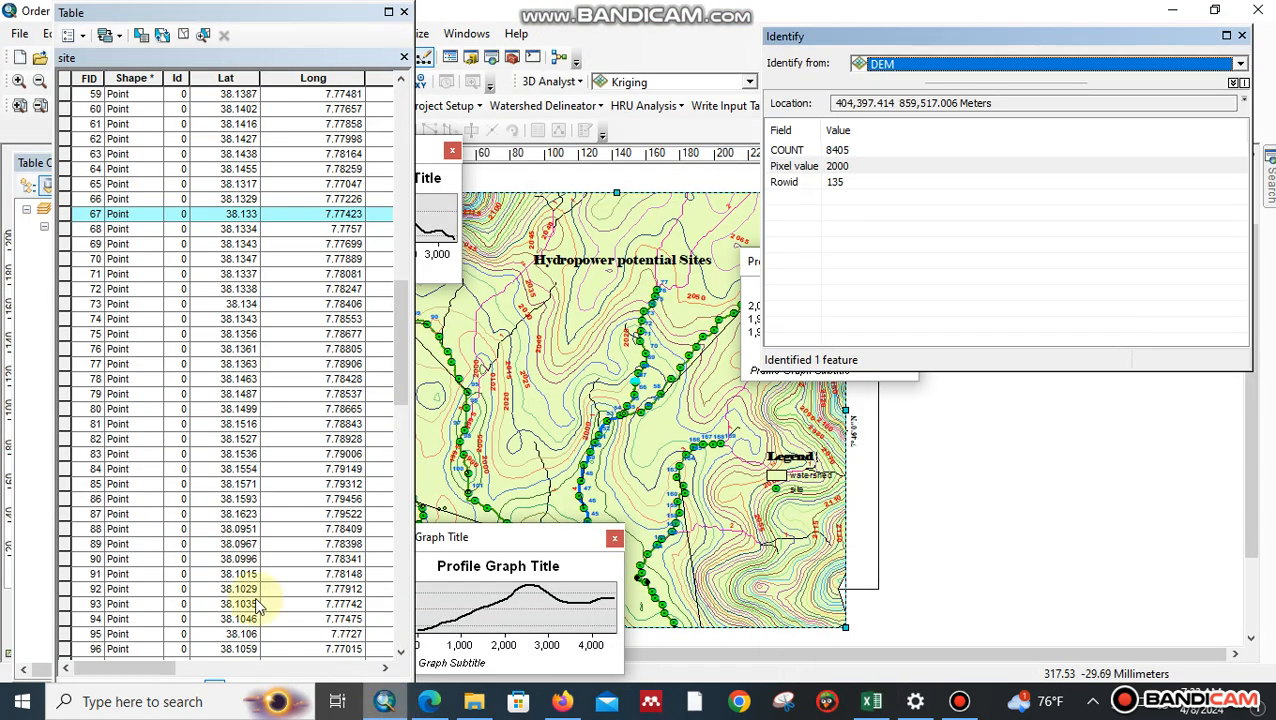
pyautogui.click(64, 231)
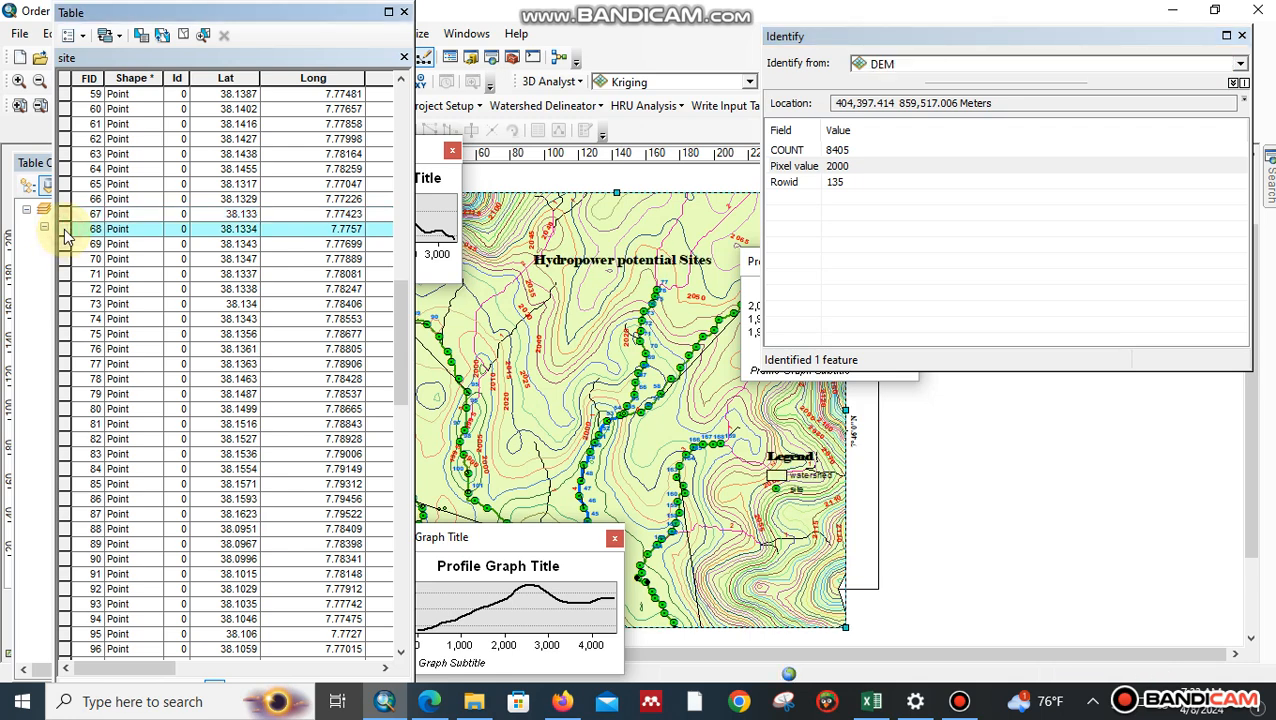
pyautogui.click(637, 371)
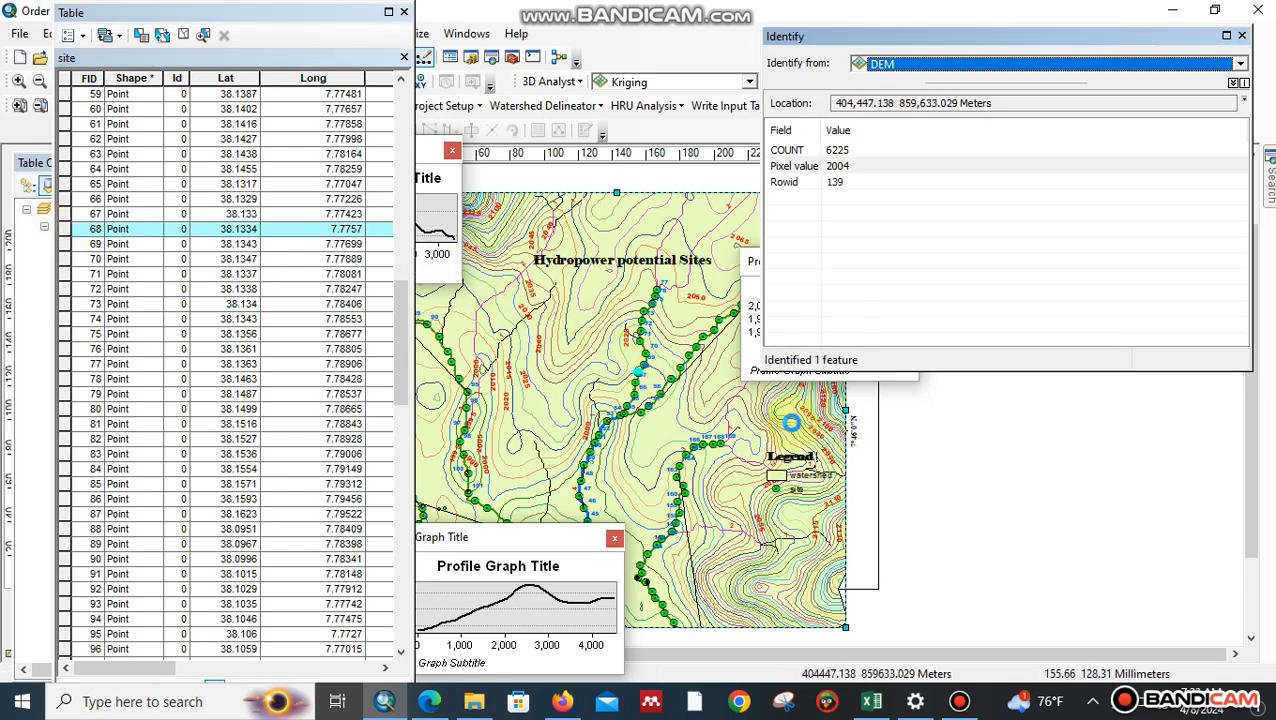
pyautogui.click(871, 700)
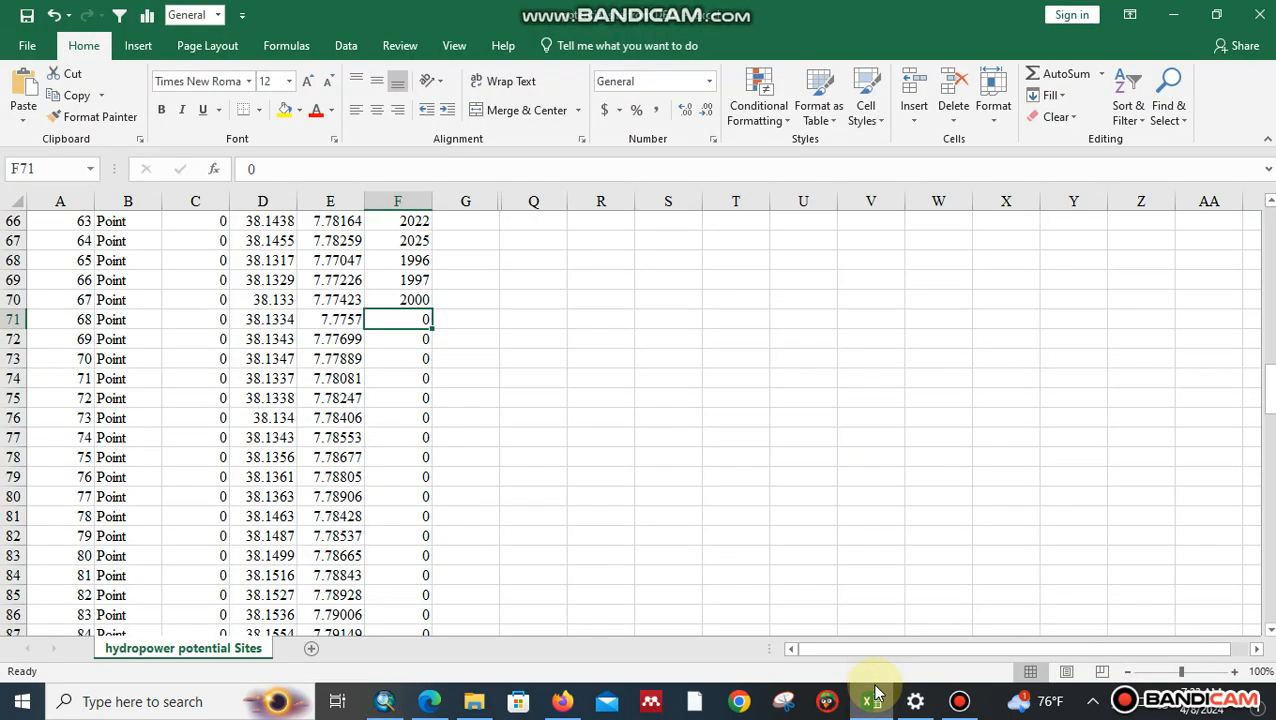
pyautogui.write('2004')
pyautogui.press('Return')
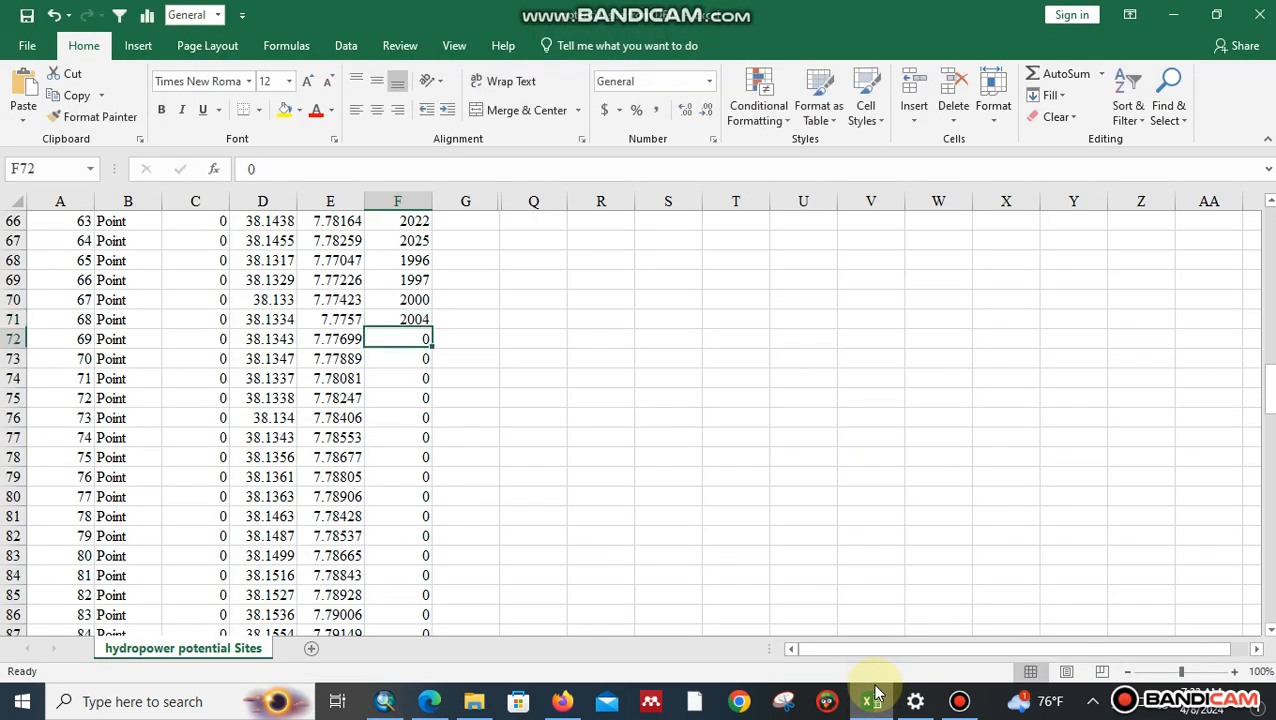
# Step: Select site point 69 in ArcMap, identify its DEM pixel value, and enter 2009 in cell F72 of the Excel sheet
pyautogui.click(384, 701)
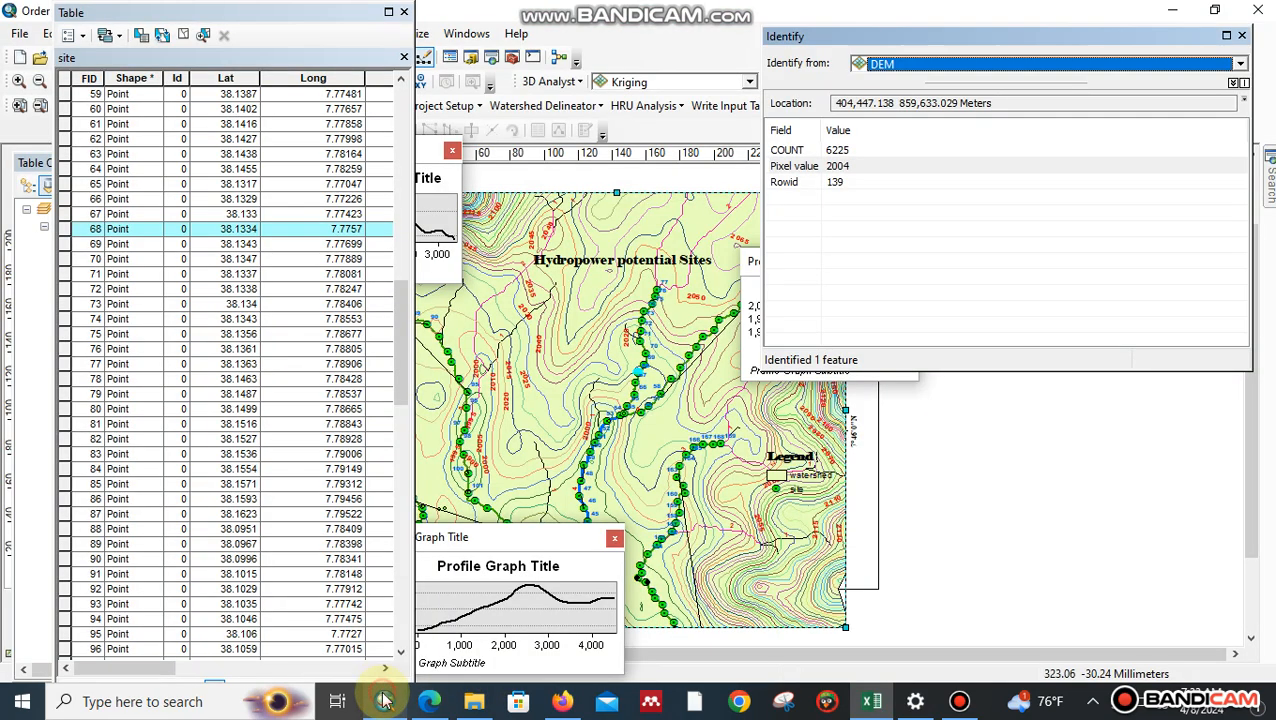
pyautogui.click(65, 244)
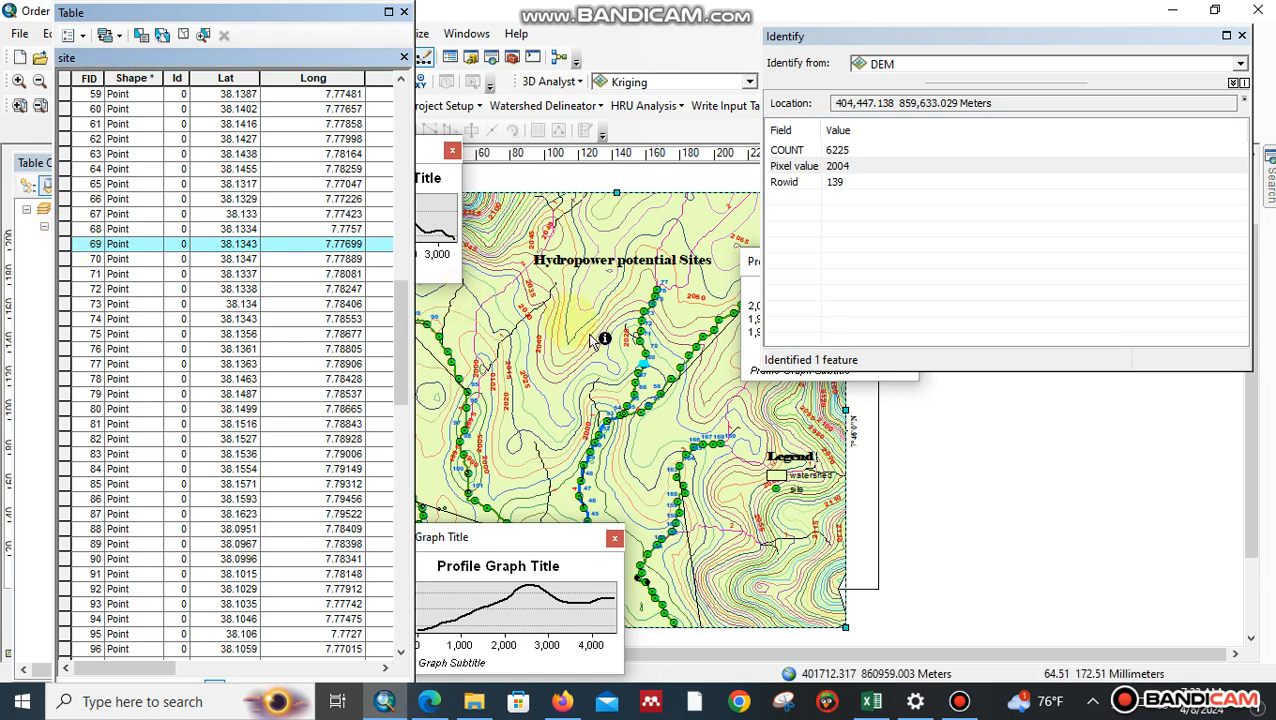
pyautogui.click(642, 359)
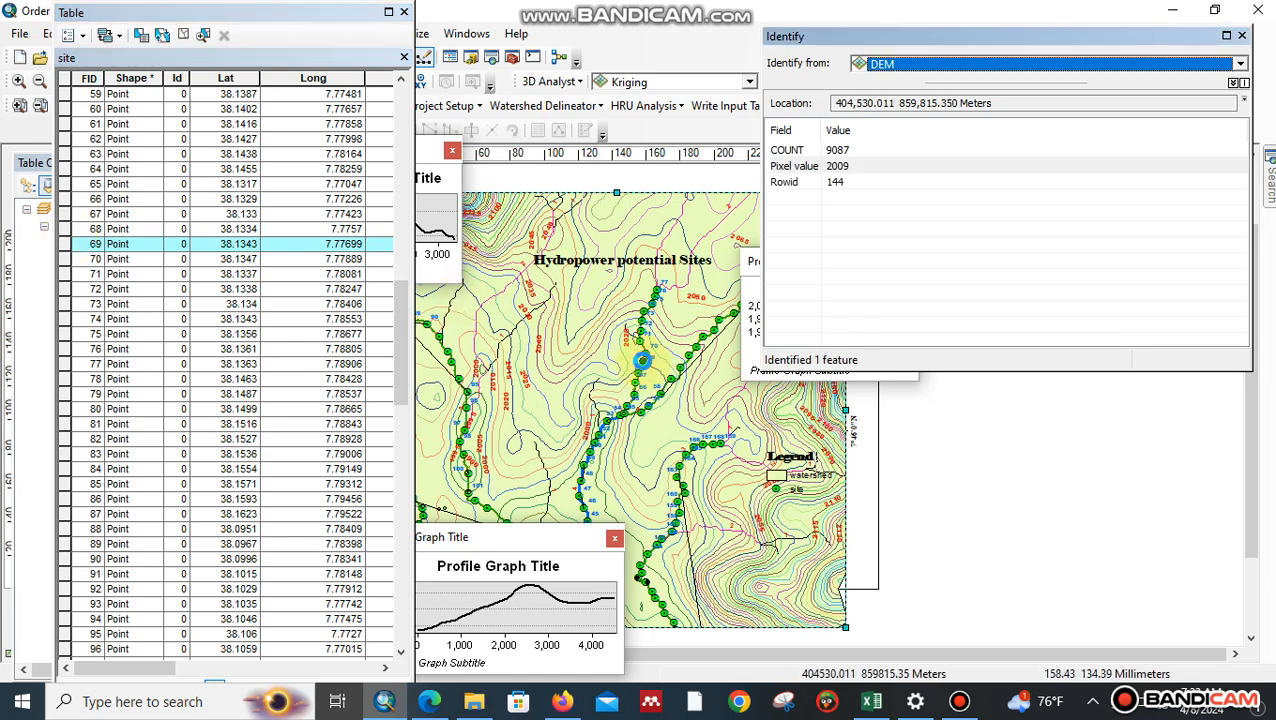
pyautogui.click(871, 701)
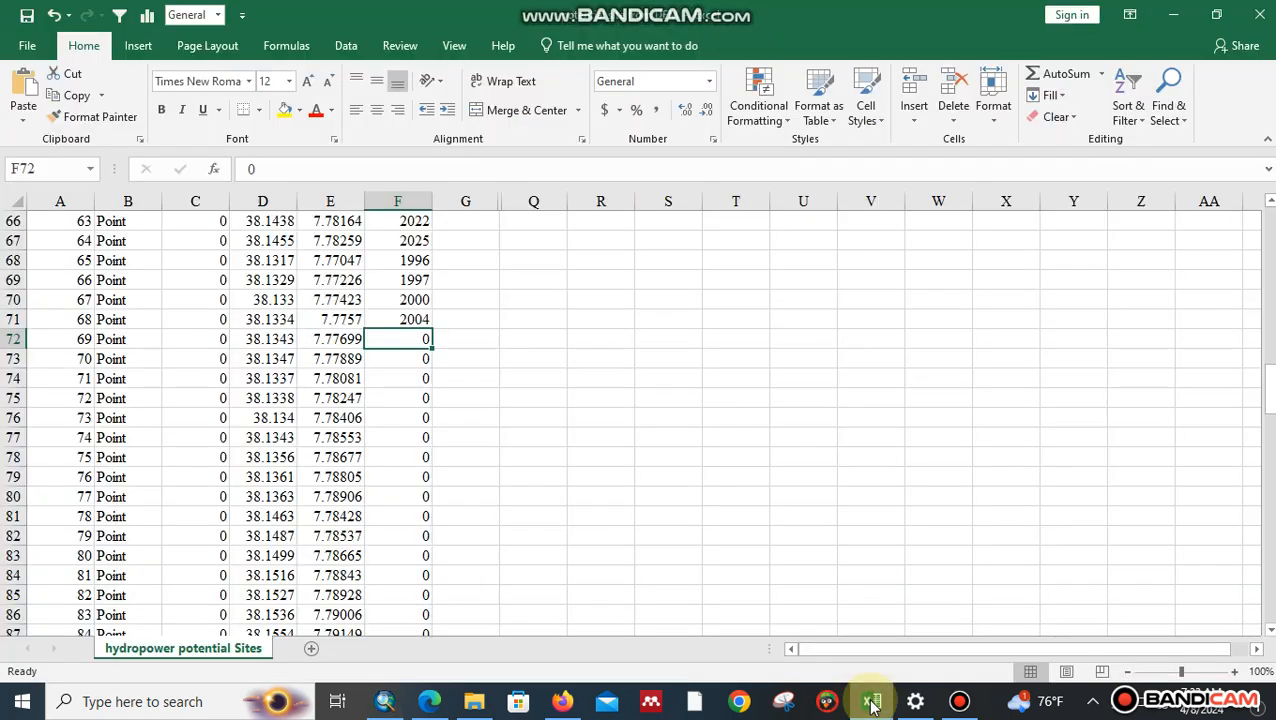
pyautogui.write('2009')
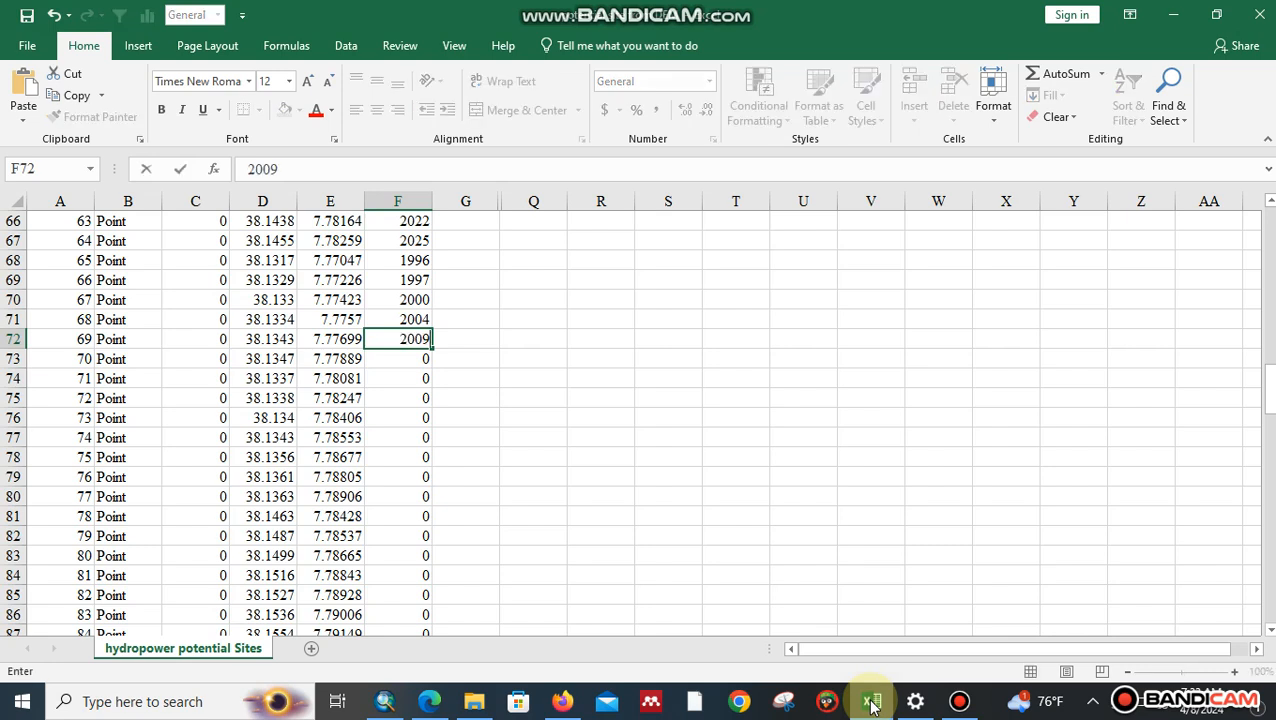
pyautogui.press('Return')
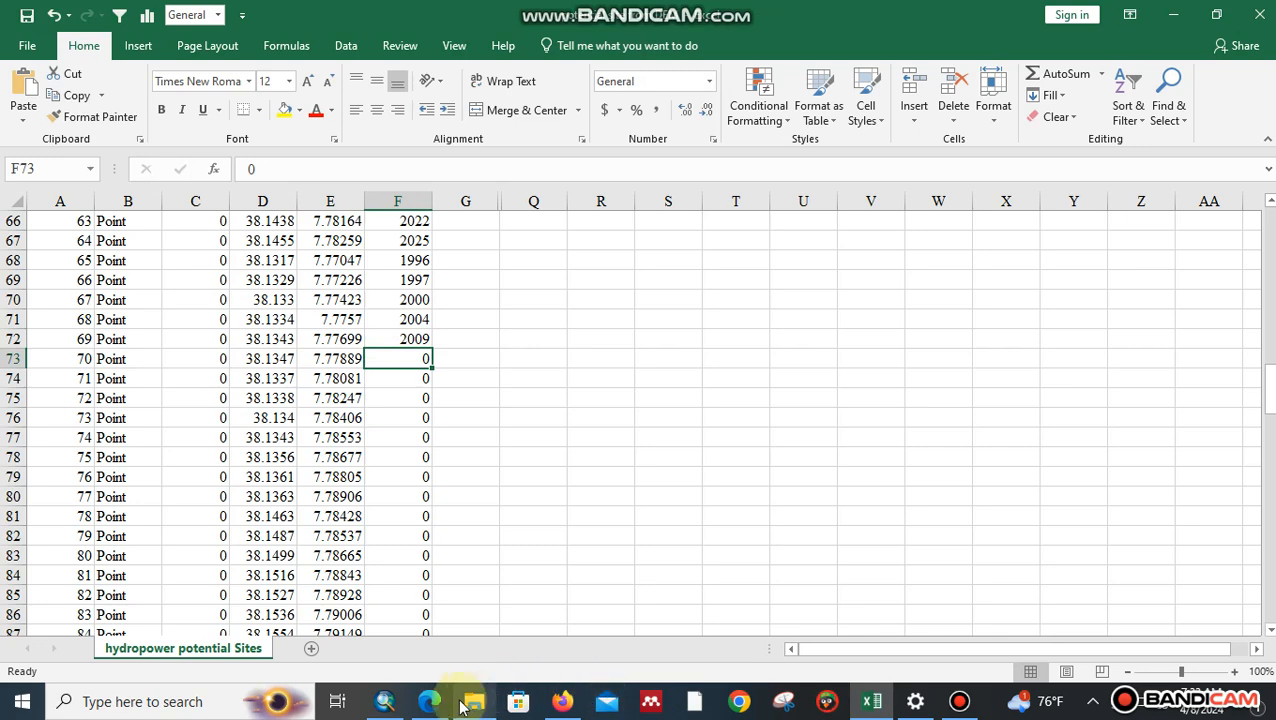
# Step: Select site point 70 in ArcMap, identify its DEM pixel value, and enter 2006 in cell F73 of the Excel sheet
pyautogui.click(384, 701)
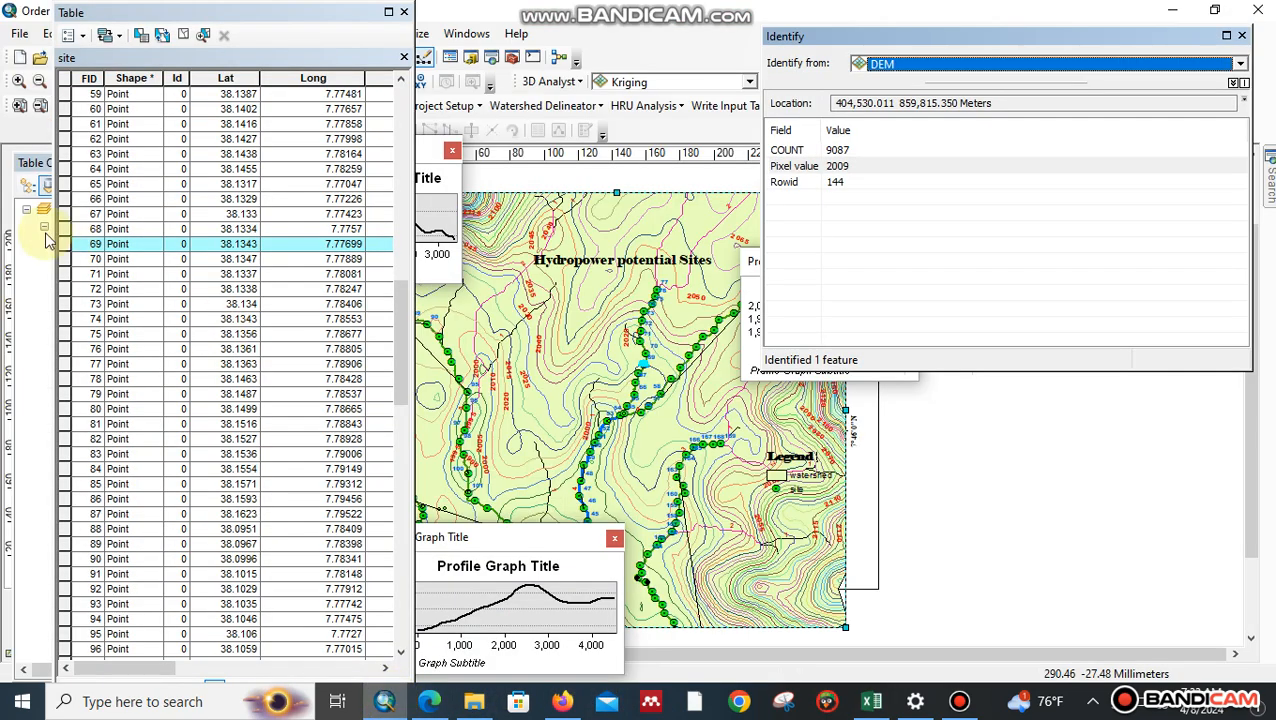
pyautogui.click(66, 259)
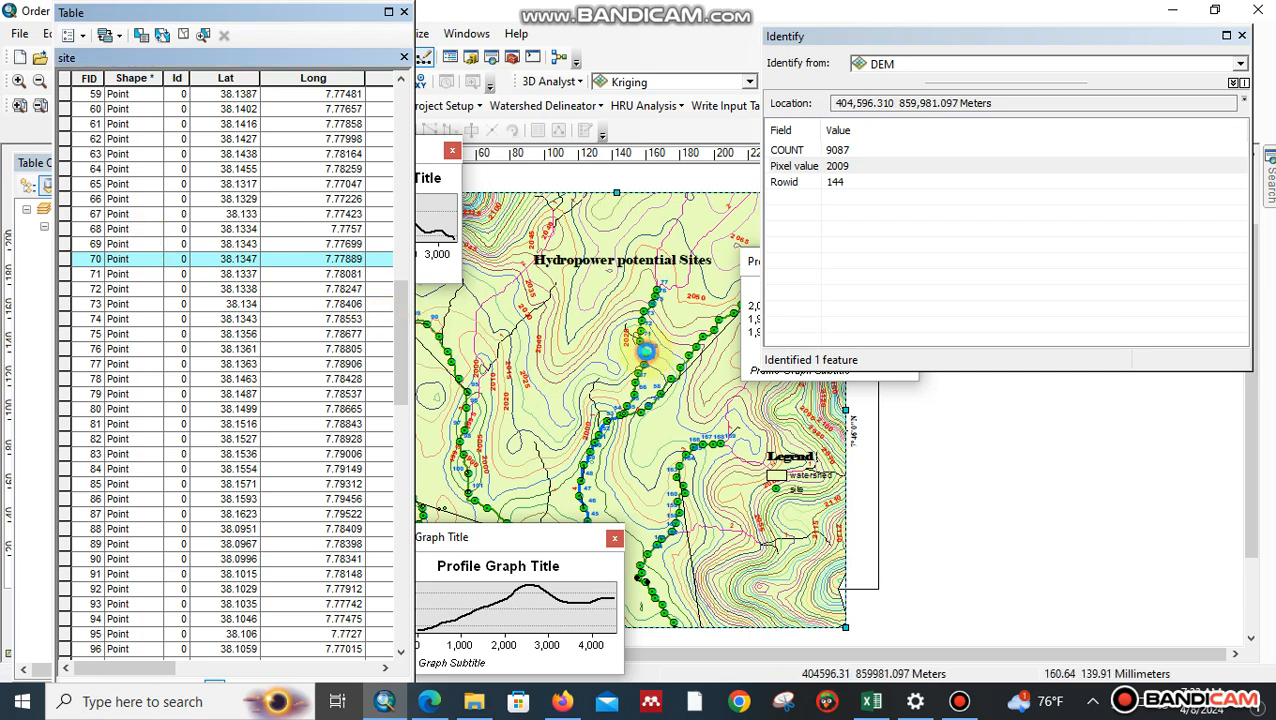
pyautogui.click(646, 352)
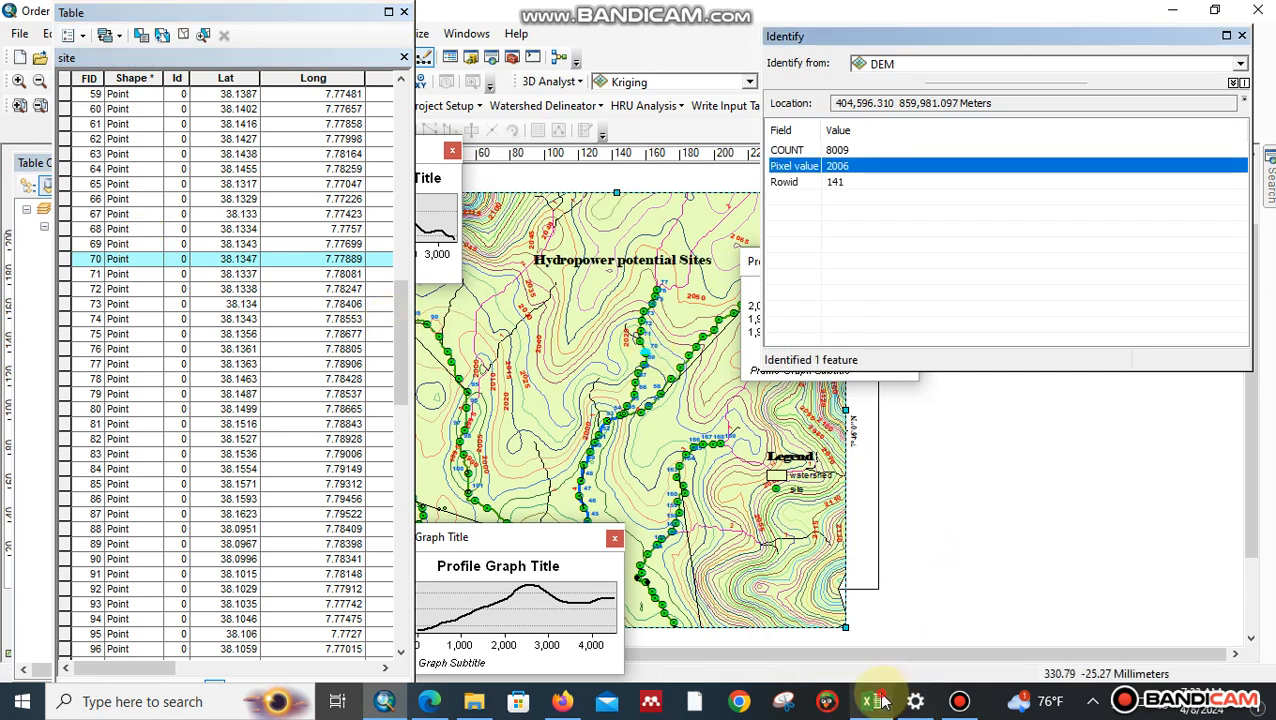
pyautogui.click(874, 701)
pyautogui.write('2006')
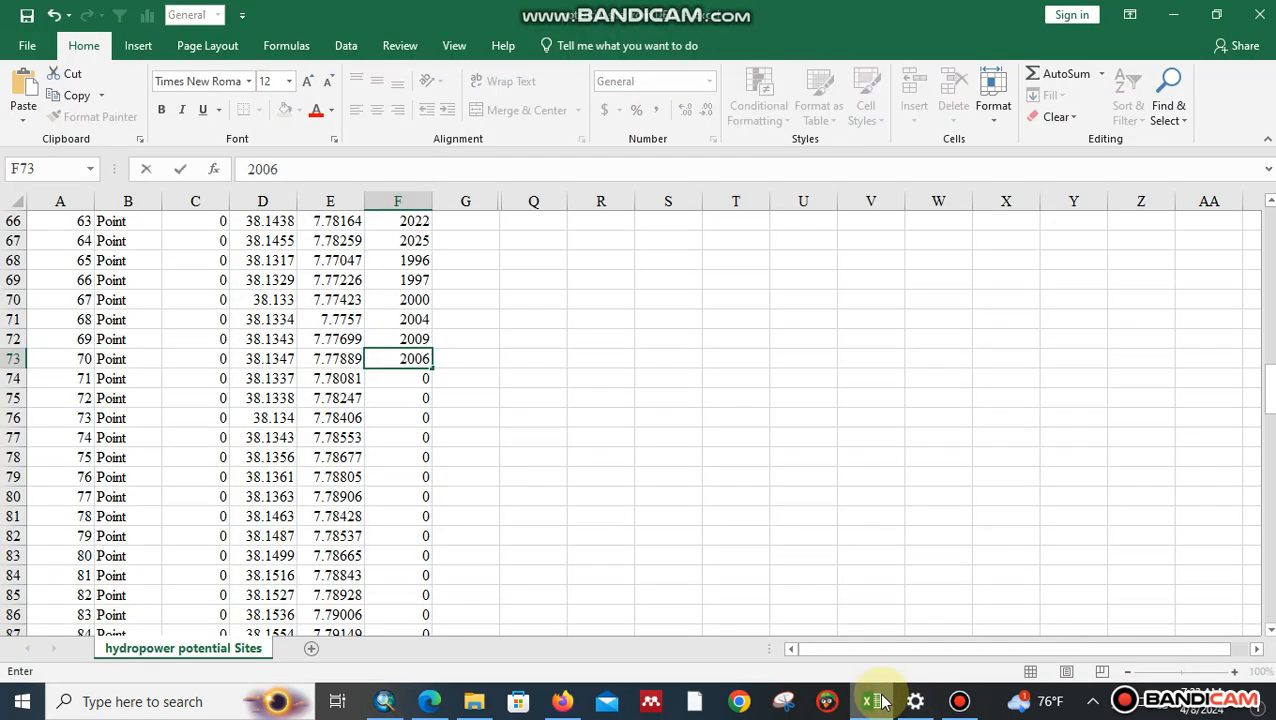
pyautogui.press('Return')
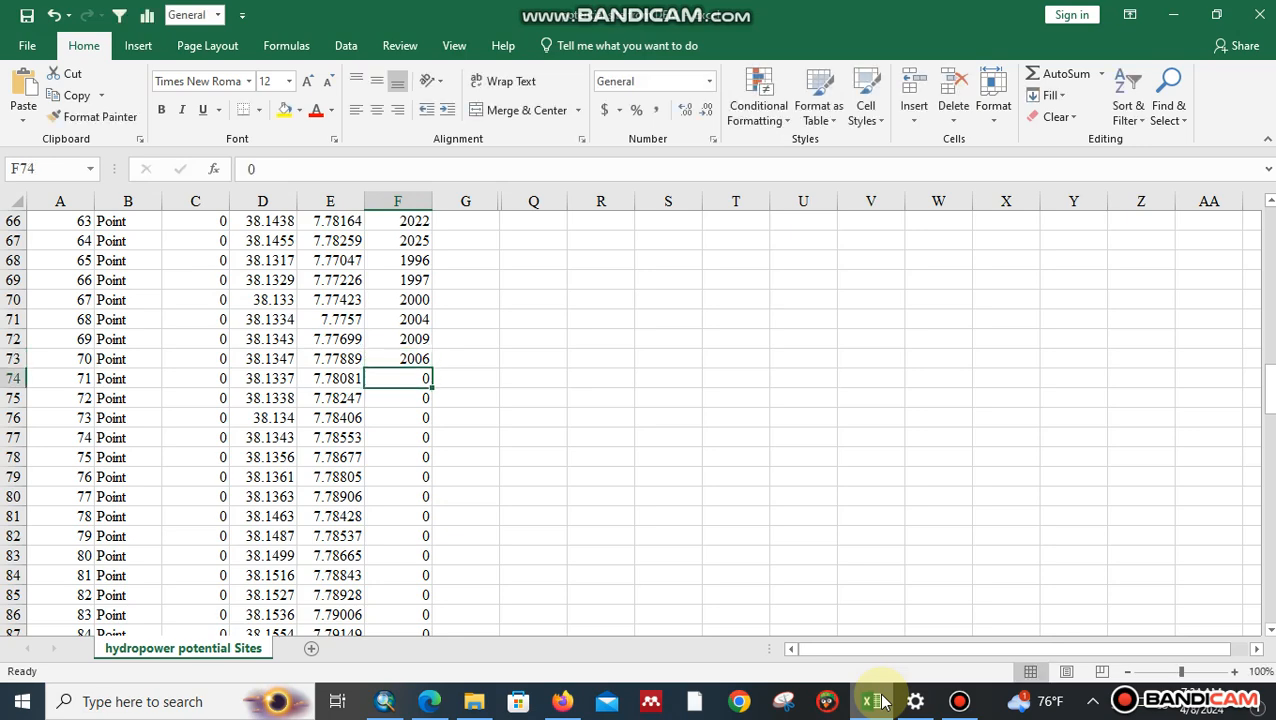
# Step: Select site point 71 in ArcMap, identify its DEM pixel value, and enter 2009 in cell F74 of the Excel sheet
pyautogui.click(384, 701)
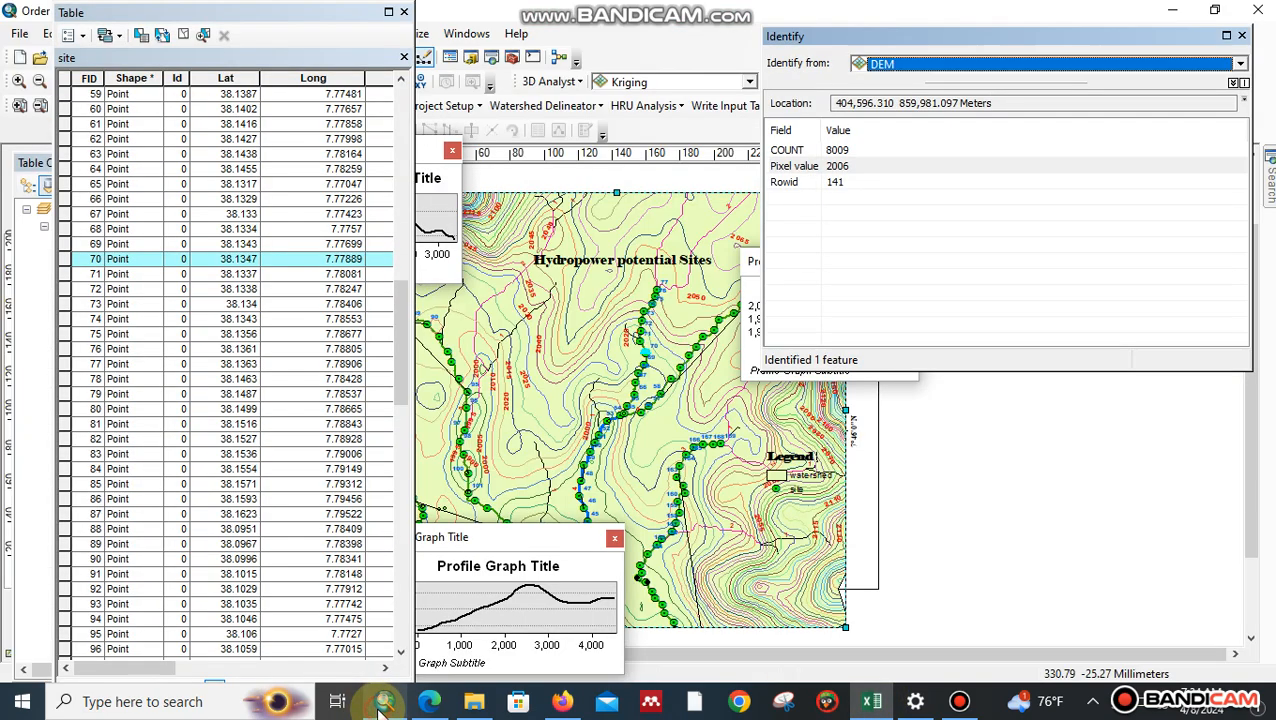
pyautogui.click(64, 274)
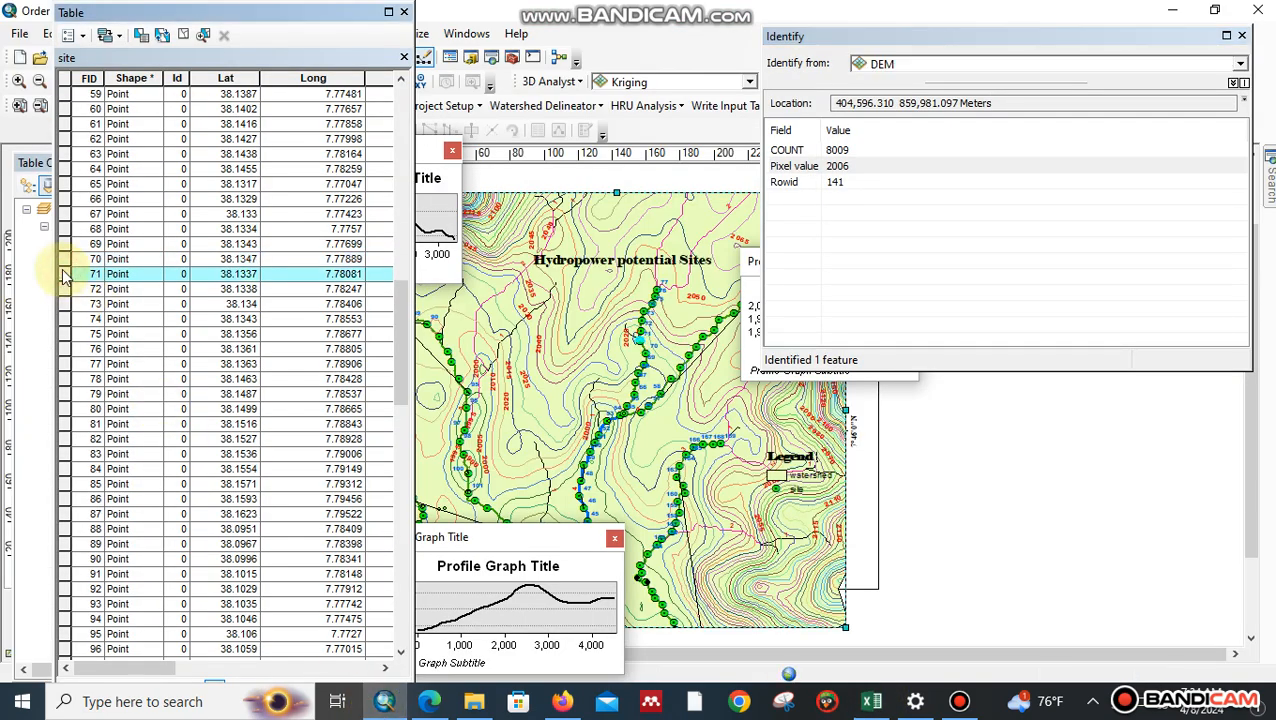
pyautogui.click(640, 340)
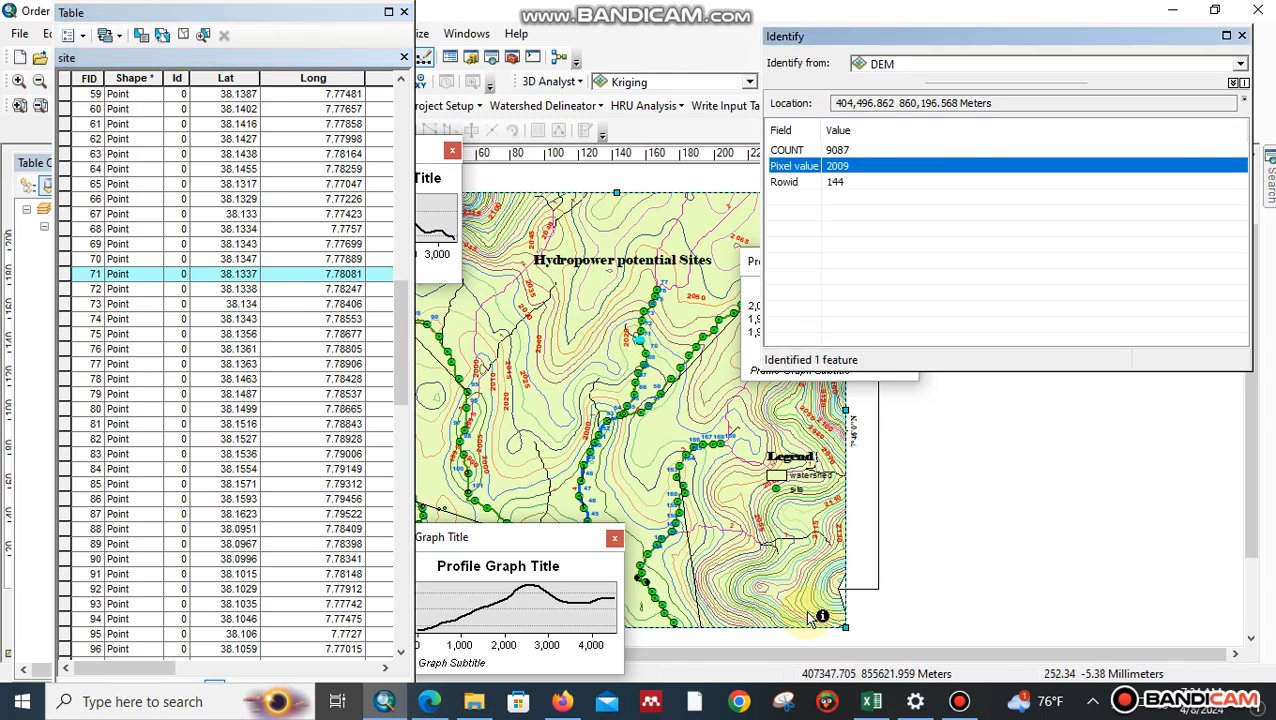
pyautogui.click(878, 703)
pyautogui.write('2009')
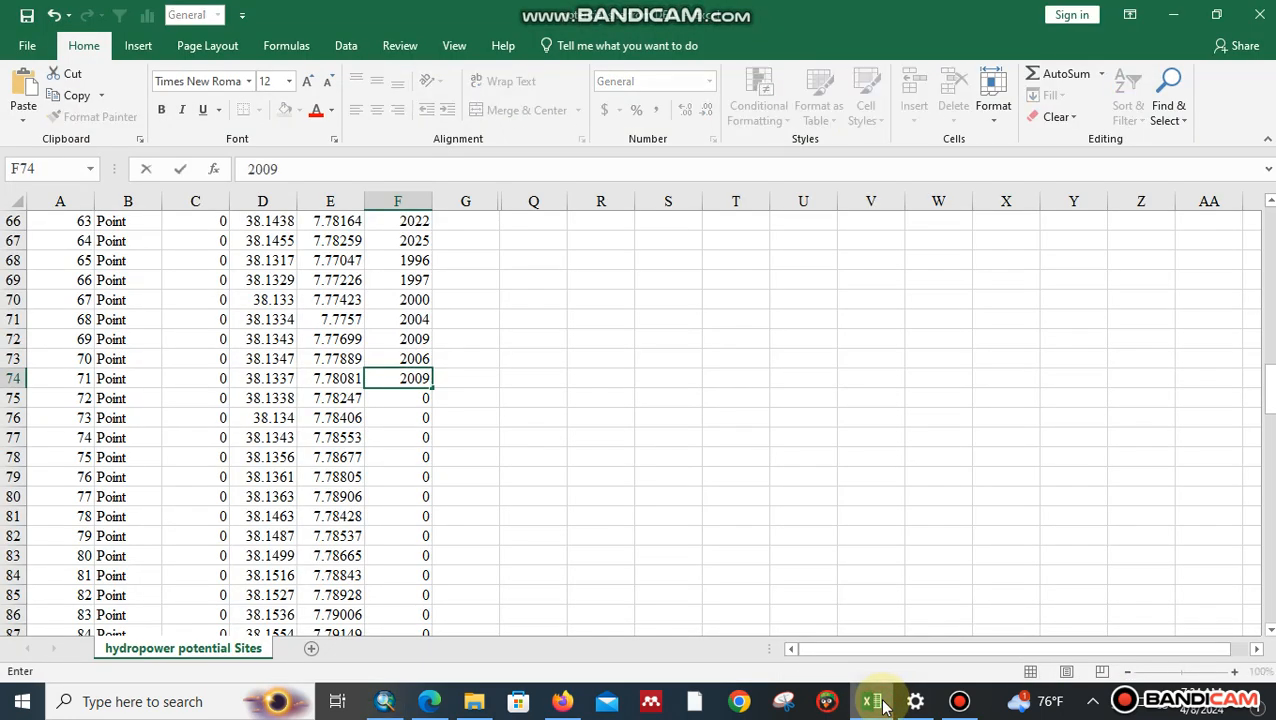
pyautogui.press('Return')
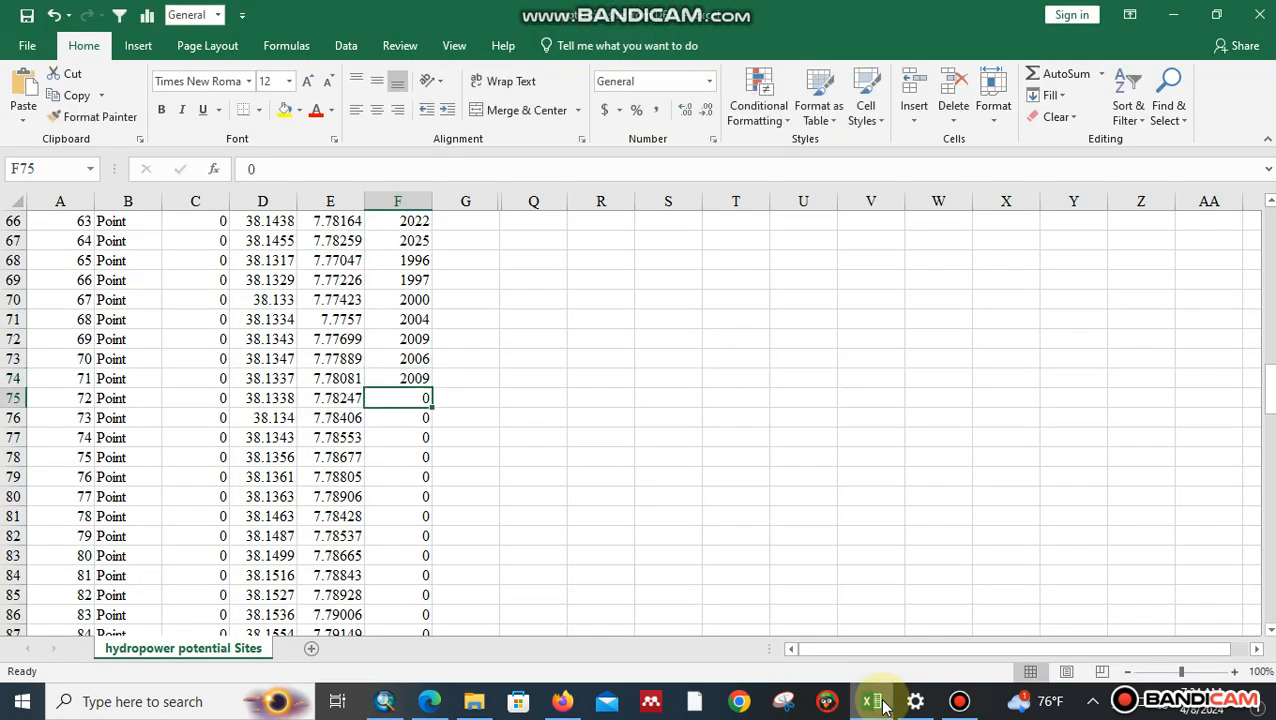
# Step: Select site point 72 in ArcMap, identify its DEM pixel value, and enter 2011 in cell F75 of the Excel sheet
pyautogui.click(384, 701)
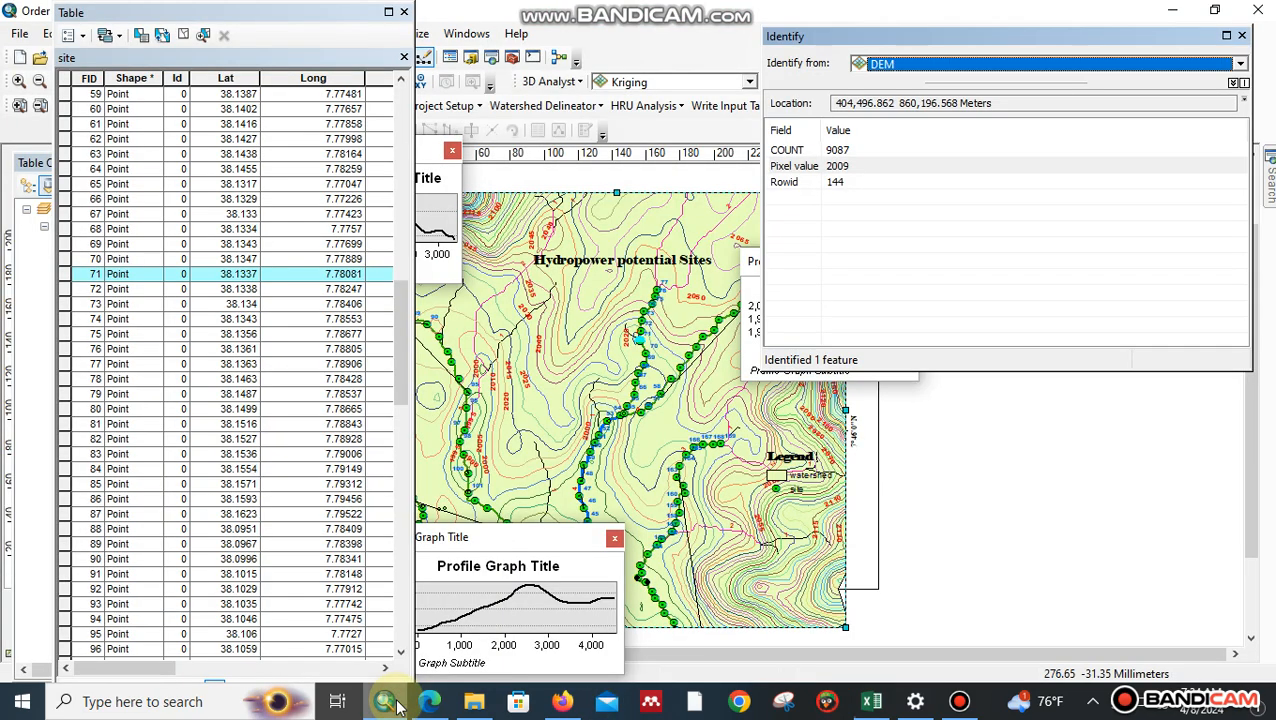
pyautogui.click(65, 289)
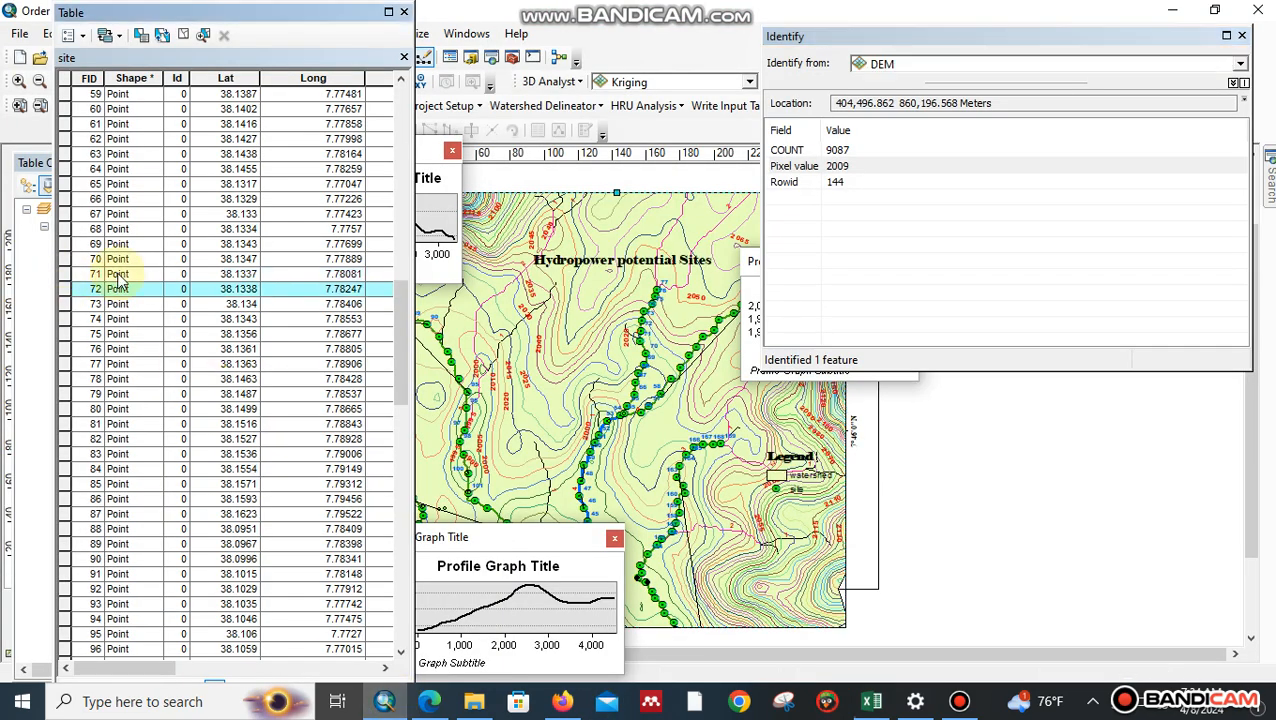
pyautogui.click(641, 330)
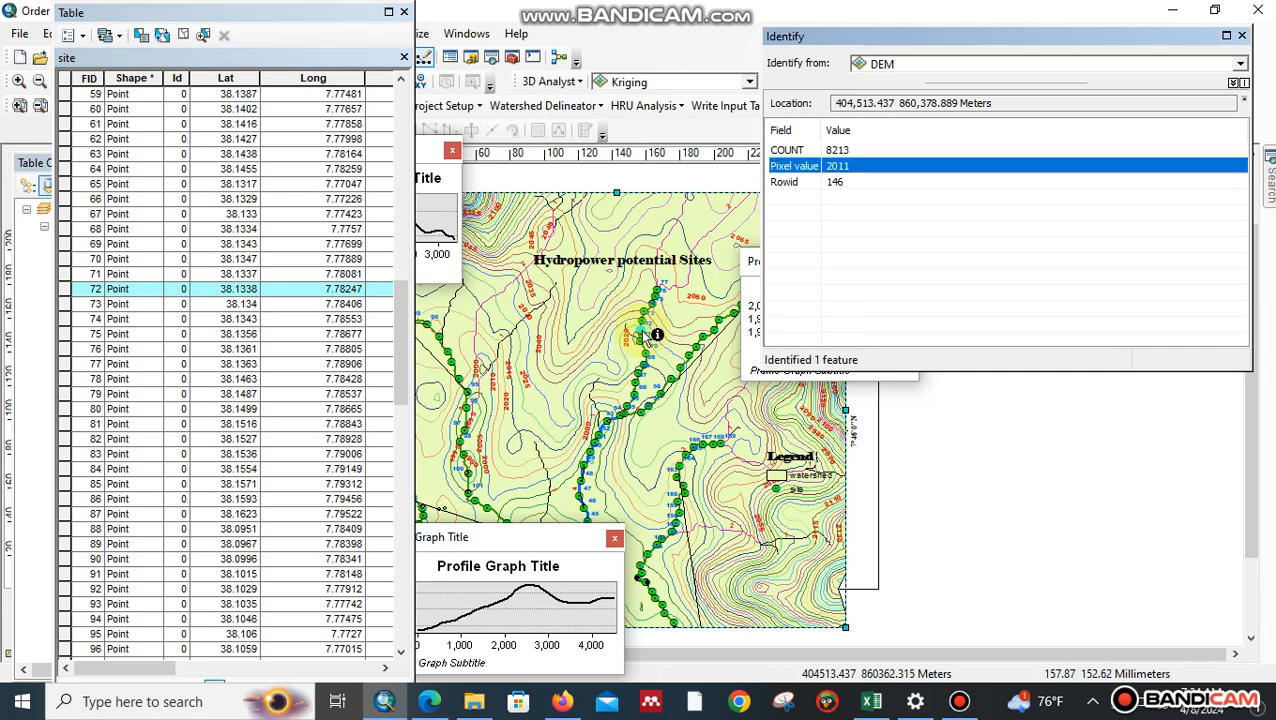
pyautogui.click(889, 713)
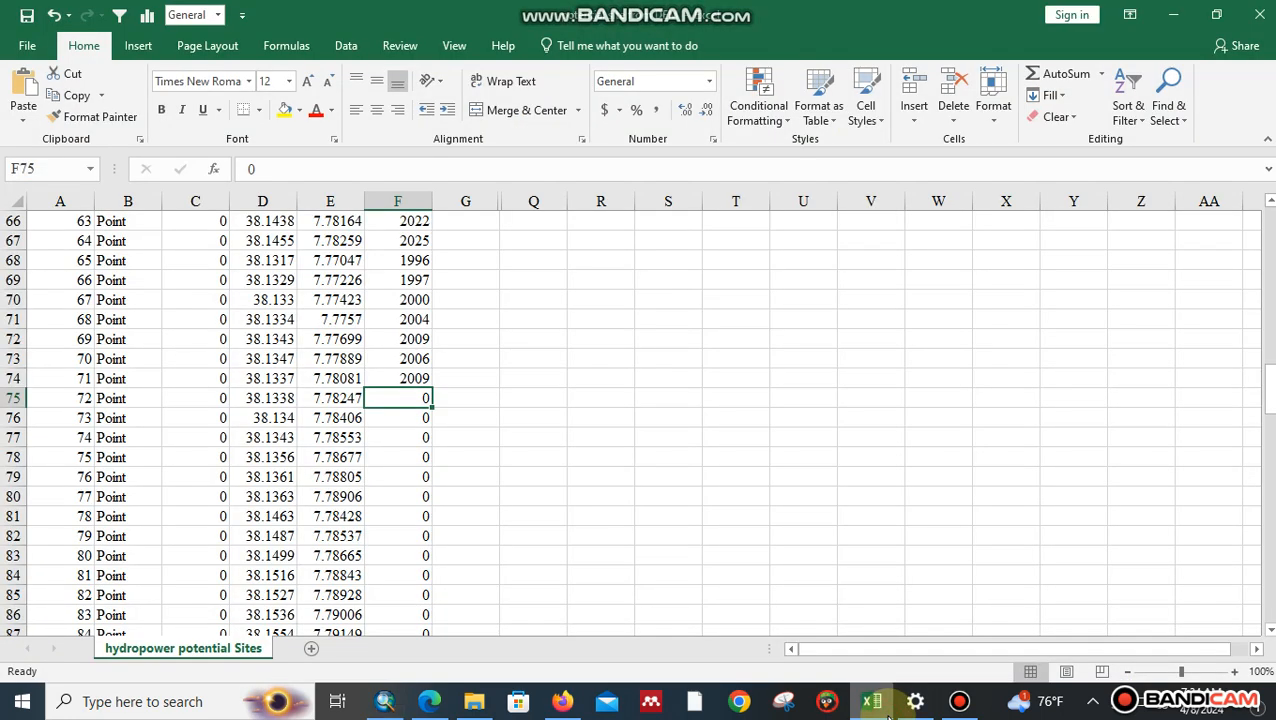
pyautogui.write('2011')
pyautogui.press('Return')
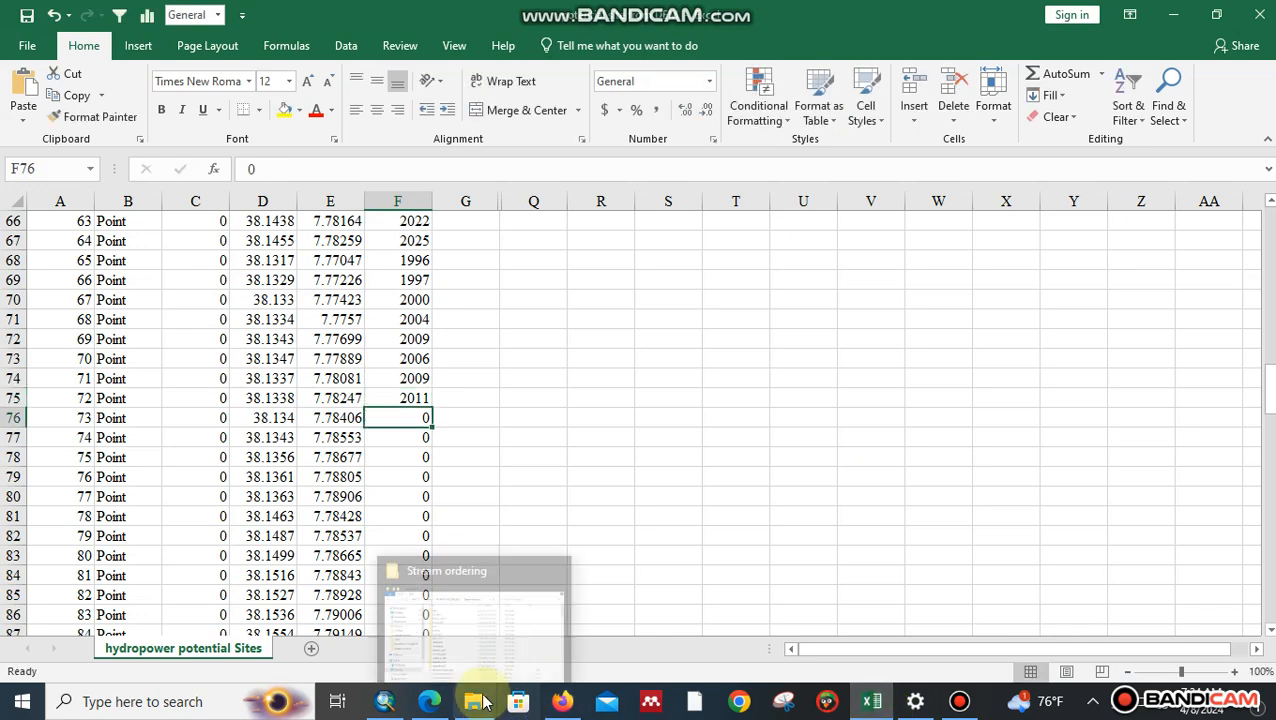
# Step: Select site point 73 in ArcMap, identify its DEM pixel value, and enter 2019 in cell F76 of the Excel sheet
pyautogui.click(383, 703)
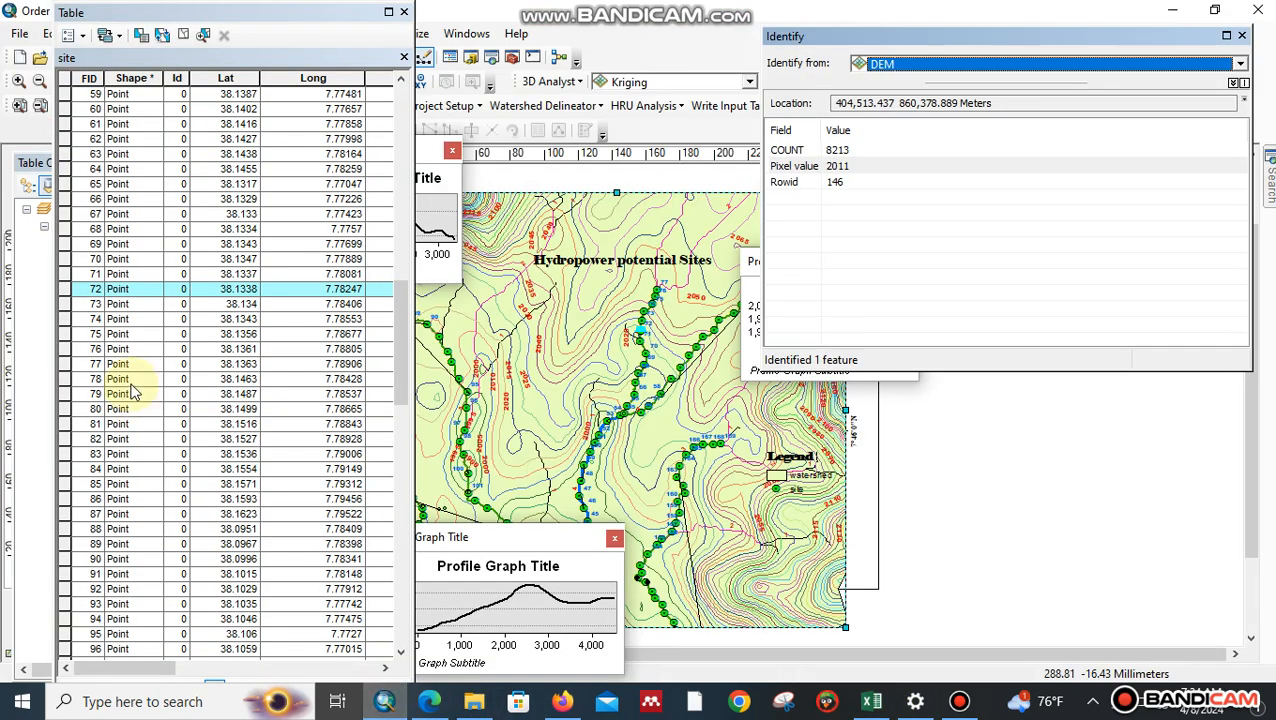
pyautogui.click(64, 304)
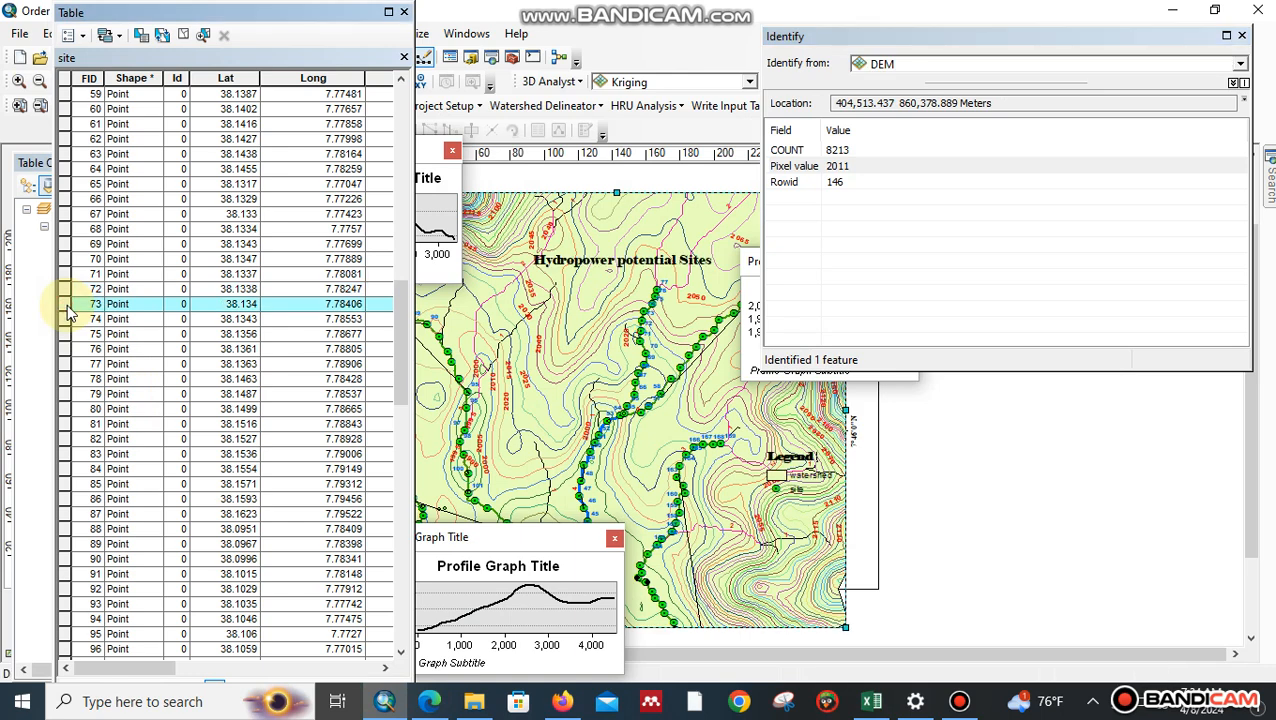
pyautogui.click(644, 318)
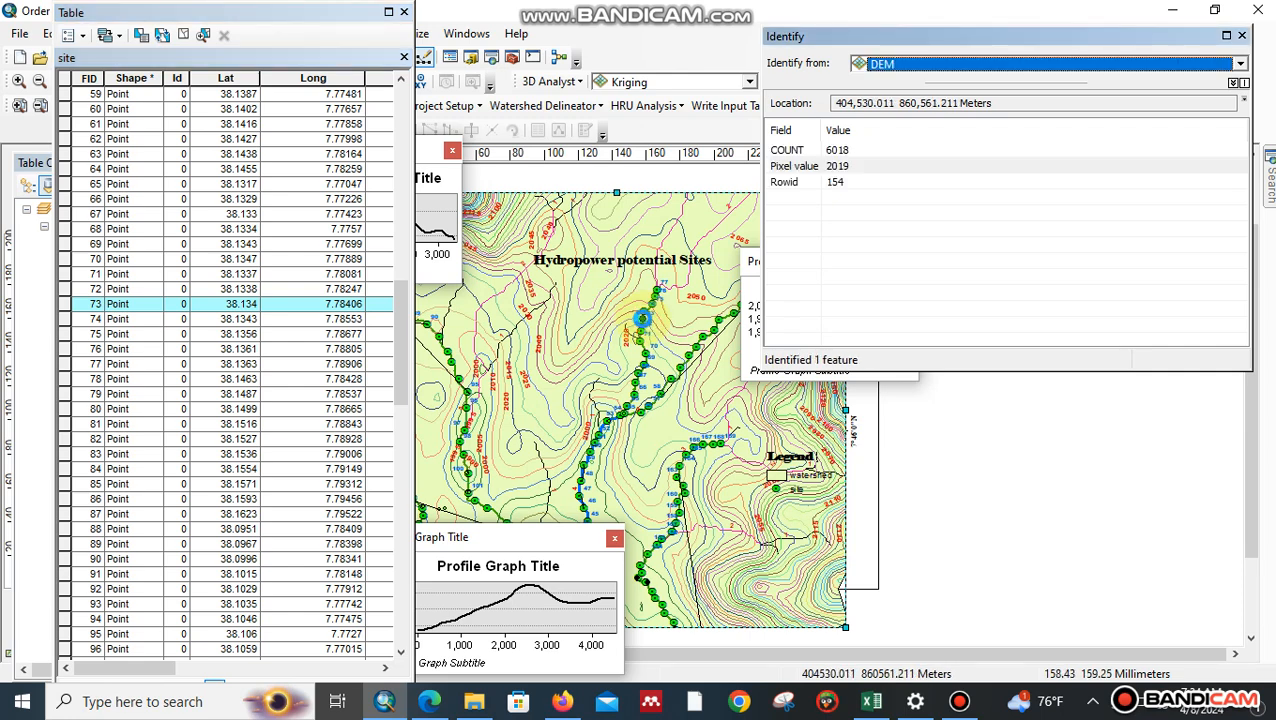
pyautogui.click(871, 700)
pyautogui.write('2')
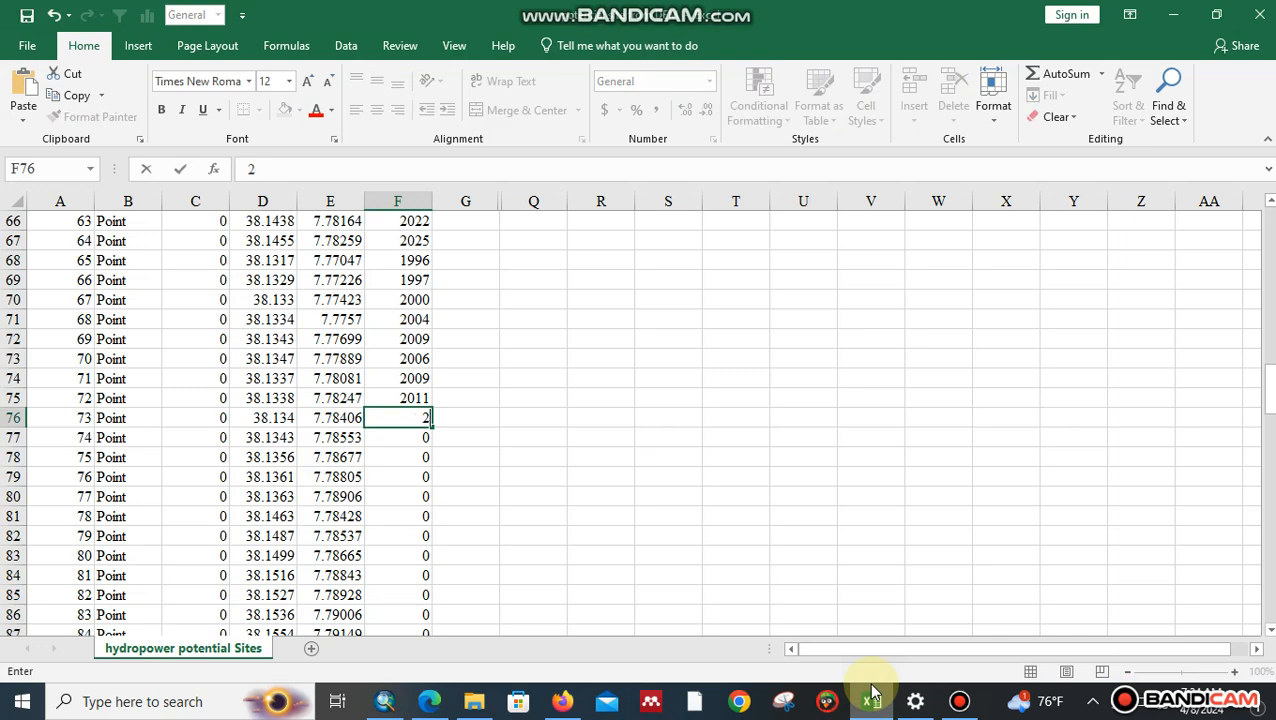
pyautogui.write('019')
pyautogui.press('Return')
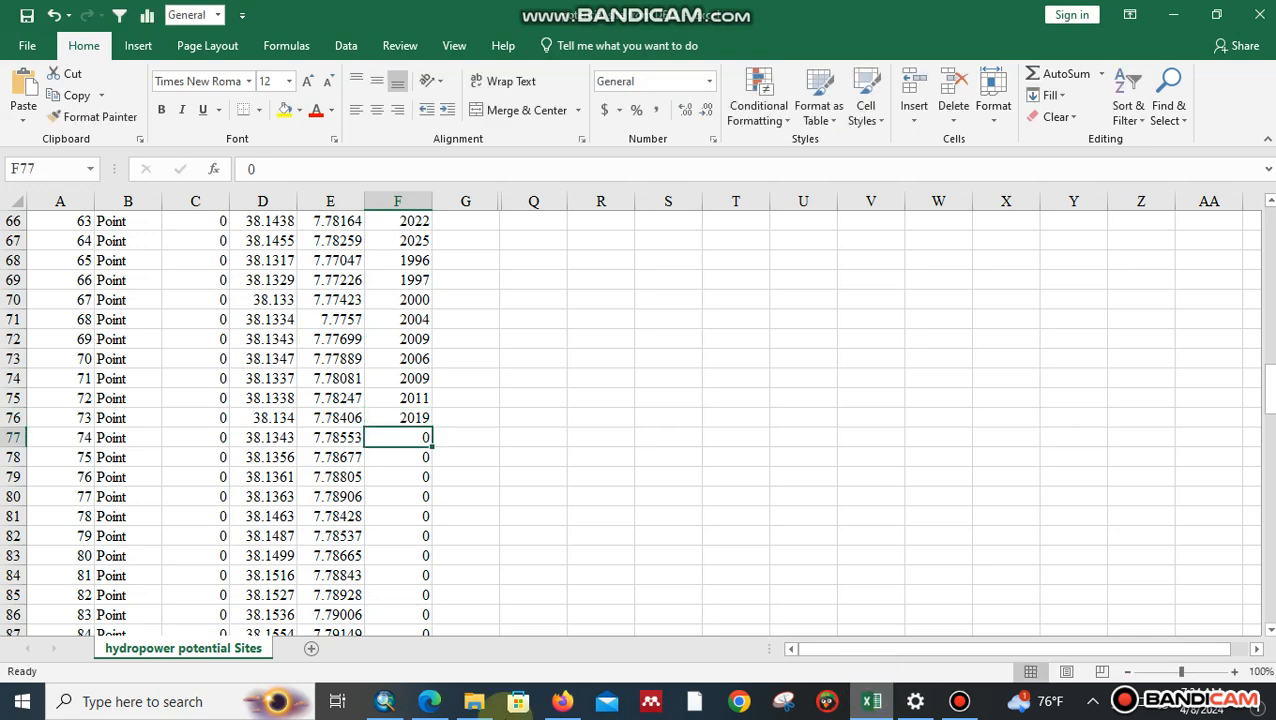
# Step: Select site point 74 in ArcMap, identify its DEM pixel value, and enter 2022 in cell F77 of the Excel sheet
pyautogui.click(385, 701)
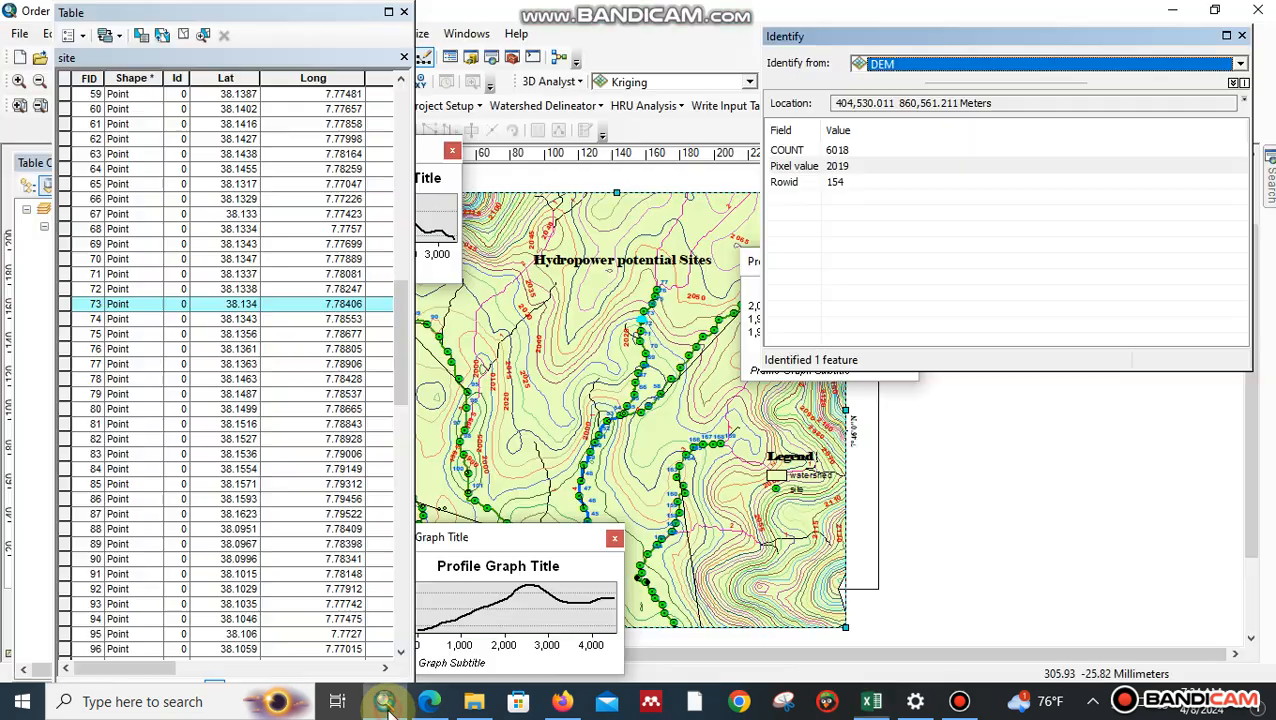
pyautogui.click(65, 320)
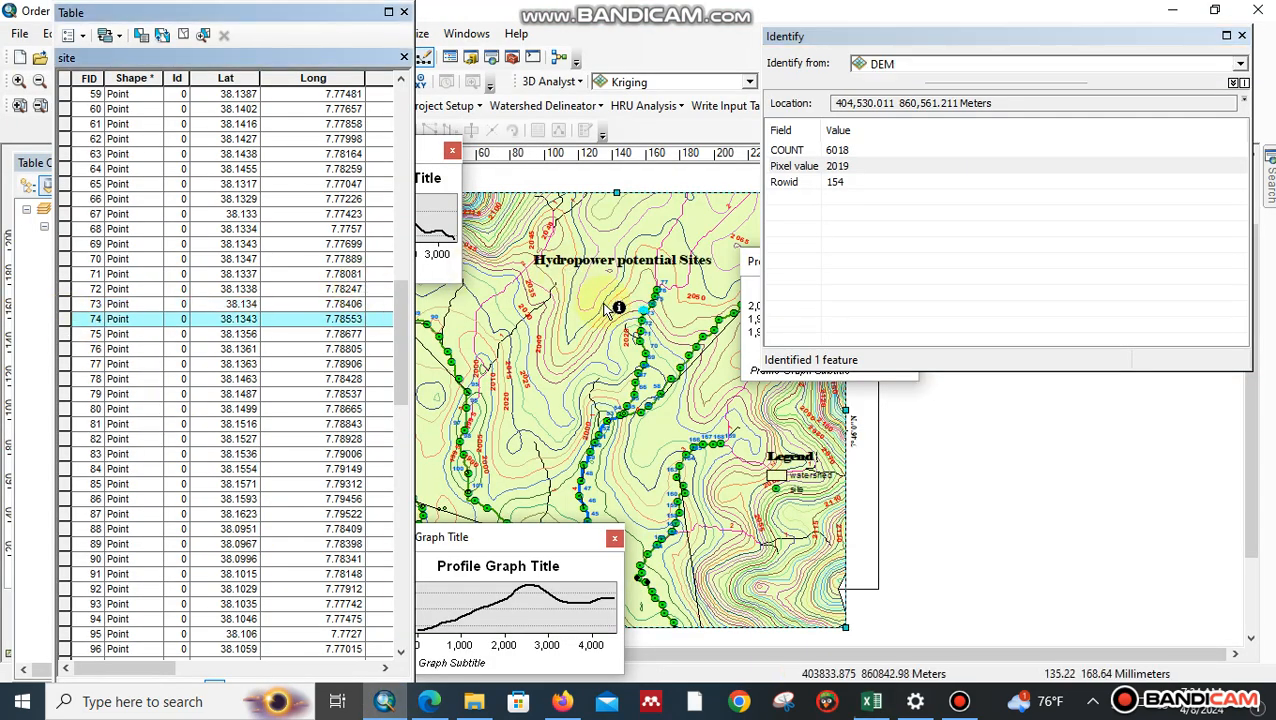
pyautogui.click(643, 311)
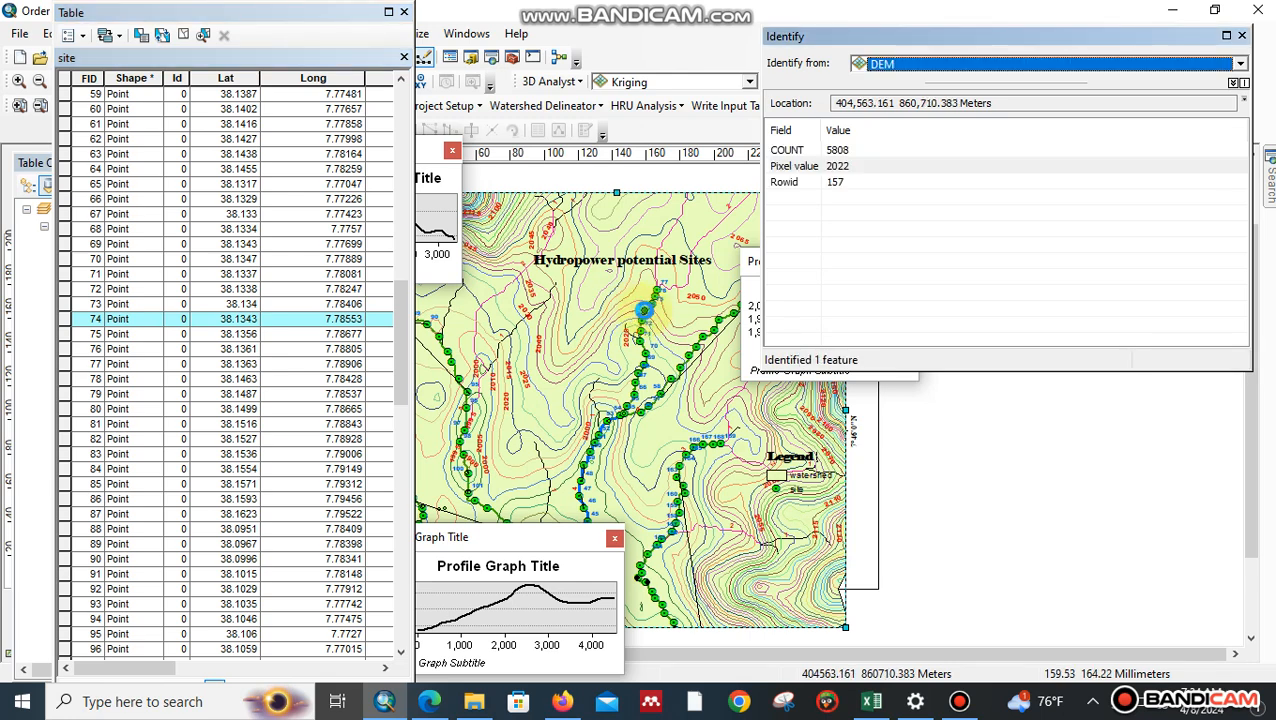
pyautogui.click(872, 700)
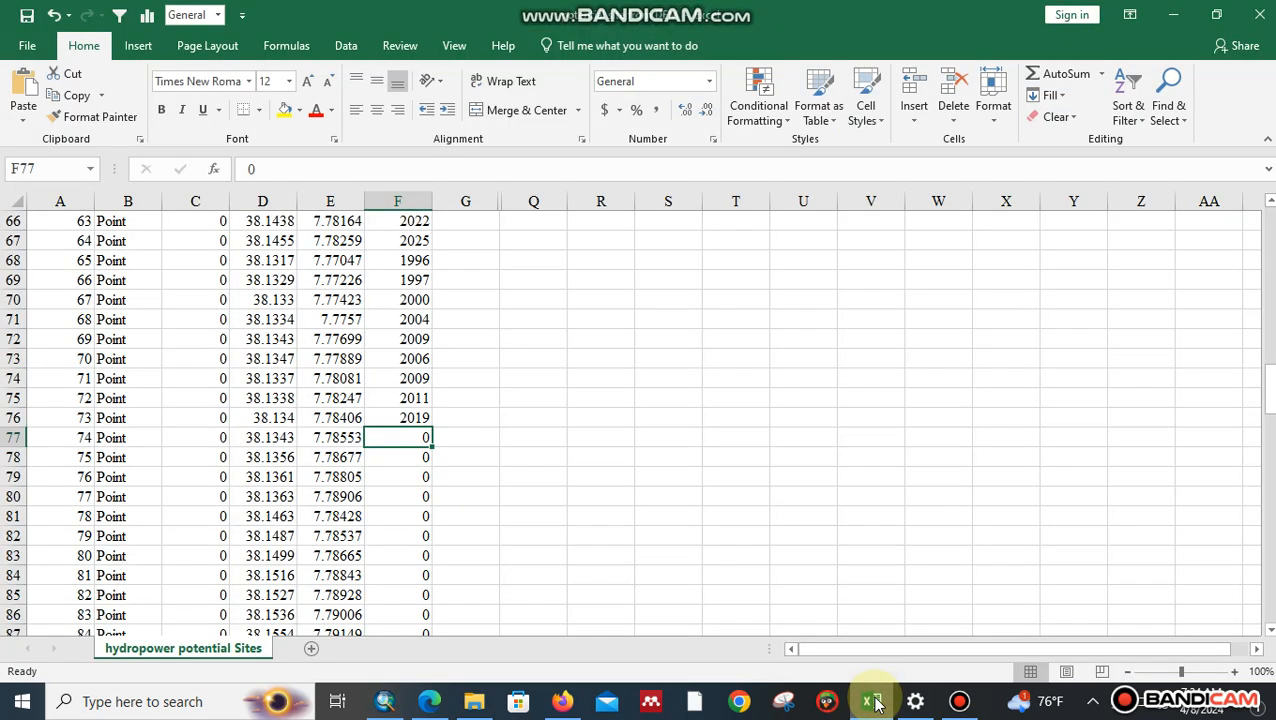
pyautogui.write('2')
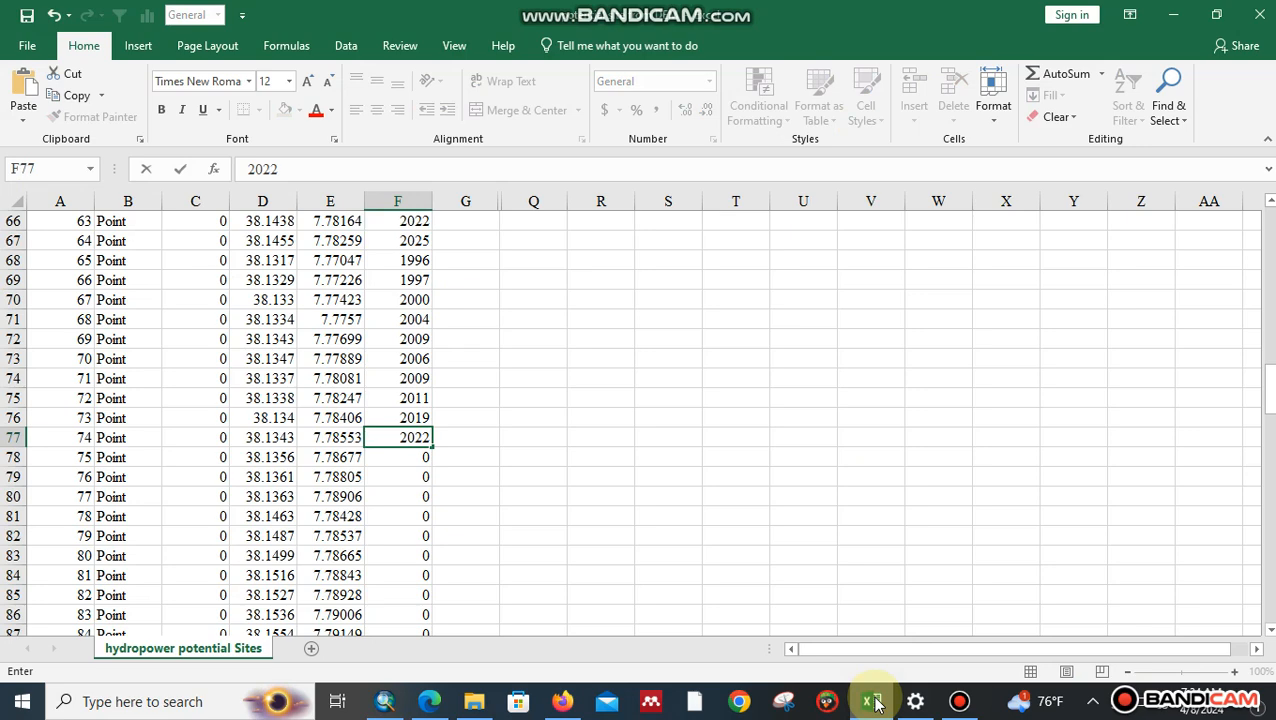
pyautogui.write('022')
pyautogui.press('Return')
# Step: Select site point 75 in ArcMap, identify its DEM pixel value, and enter 2020 in cell F78 of the Excel sheet
pyautogui.click(380, 703)
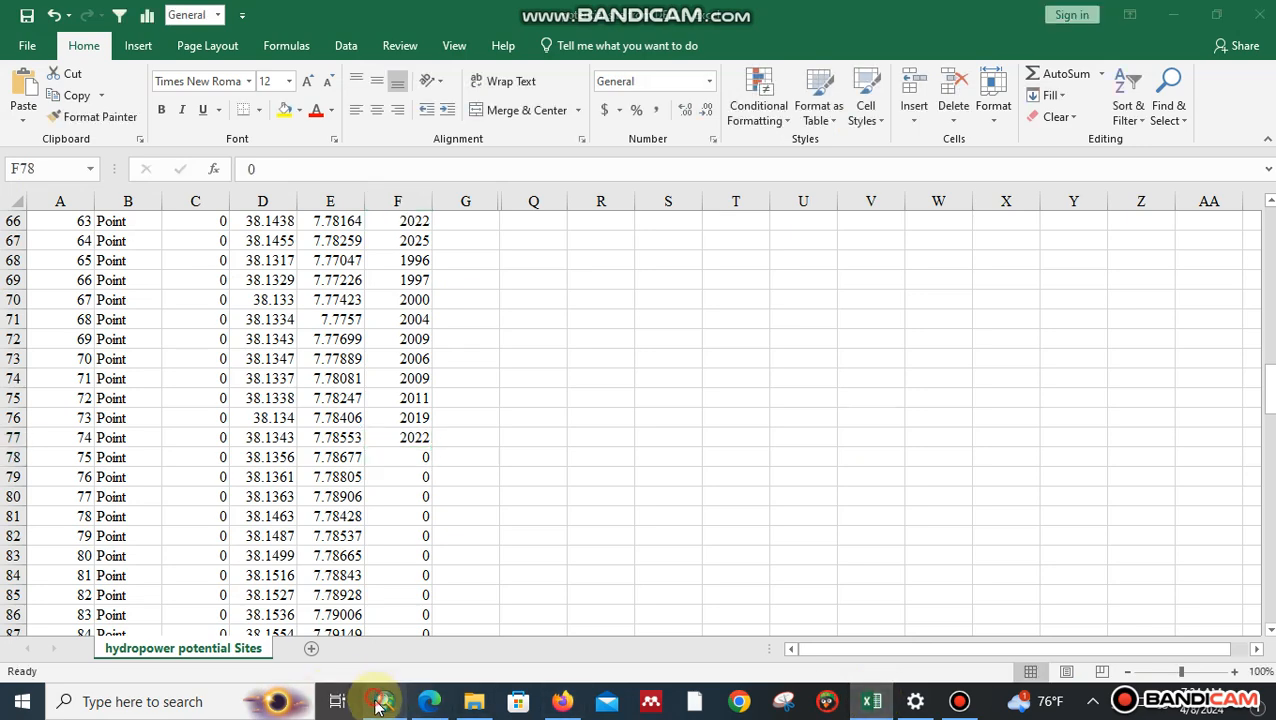
pyautogui.click(64, 336)
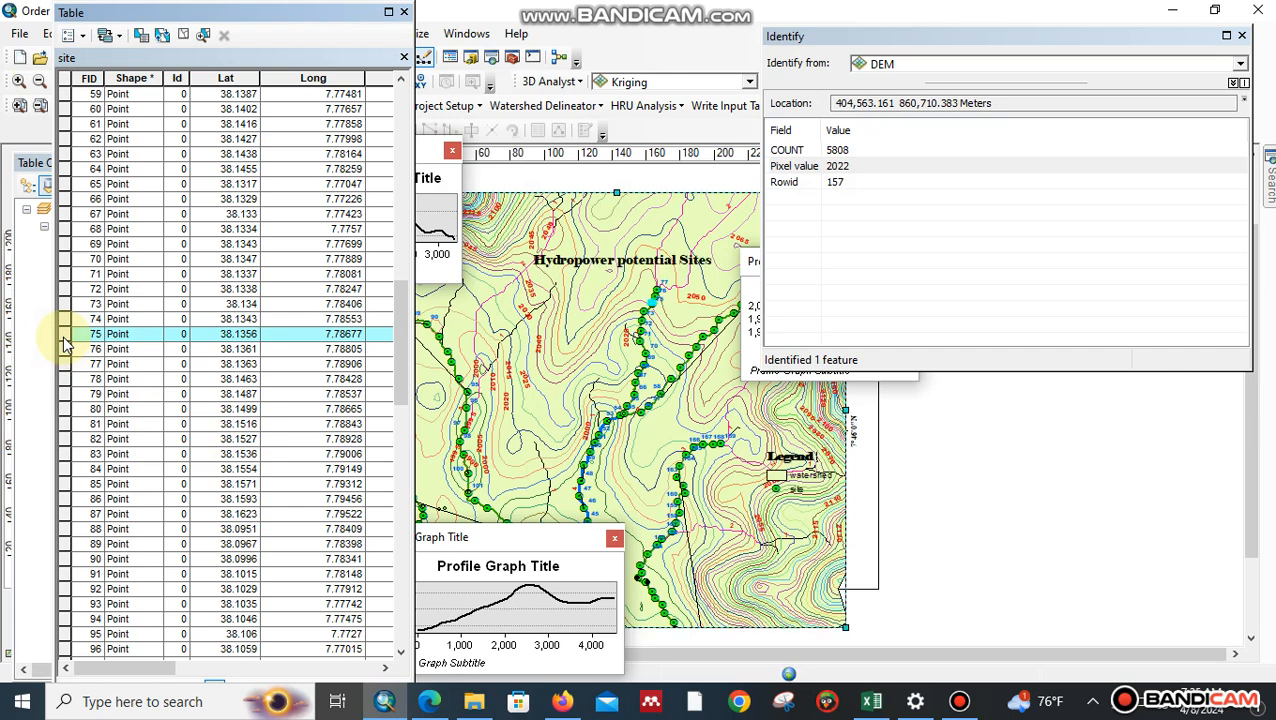
pyautogui.click(650, 300)
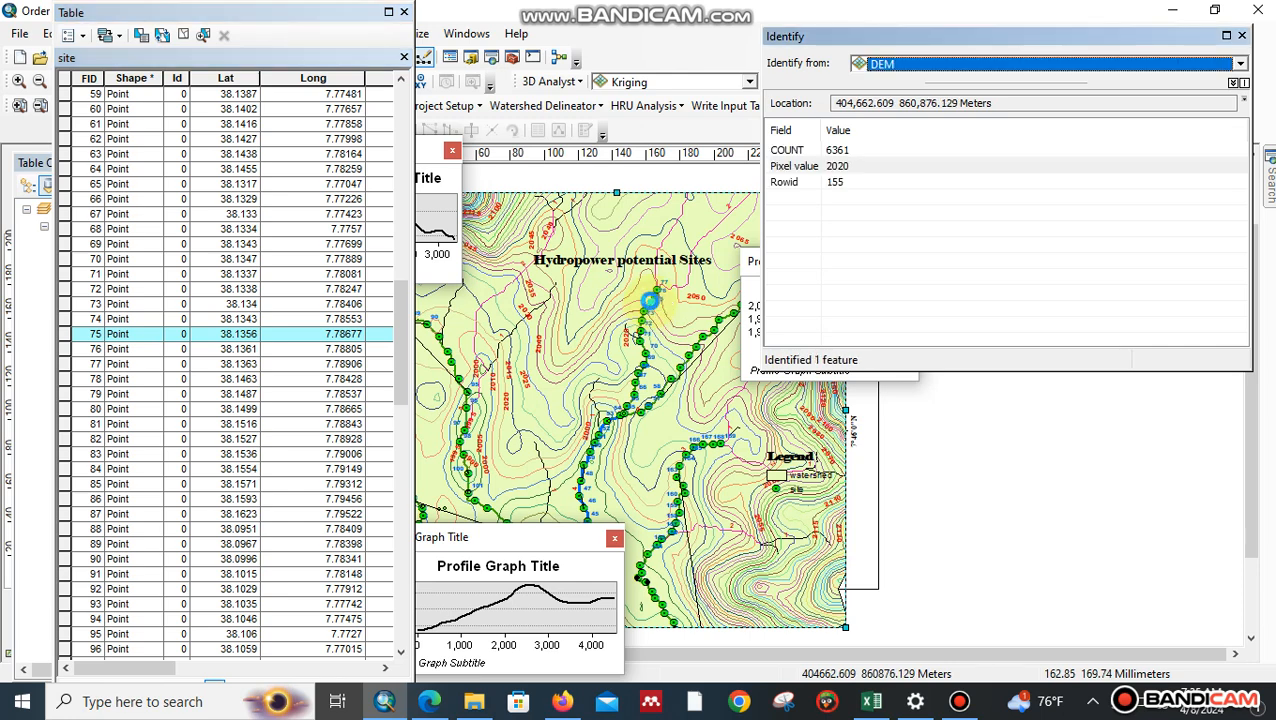
pyautogui.click(800, 166)
pyautogui.click(866, 701)
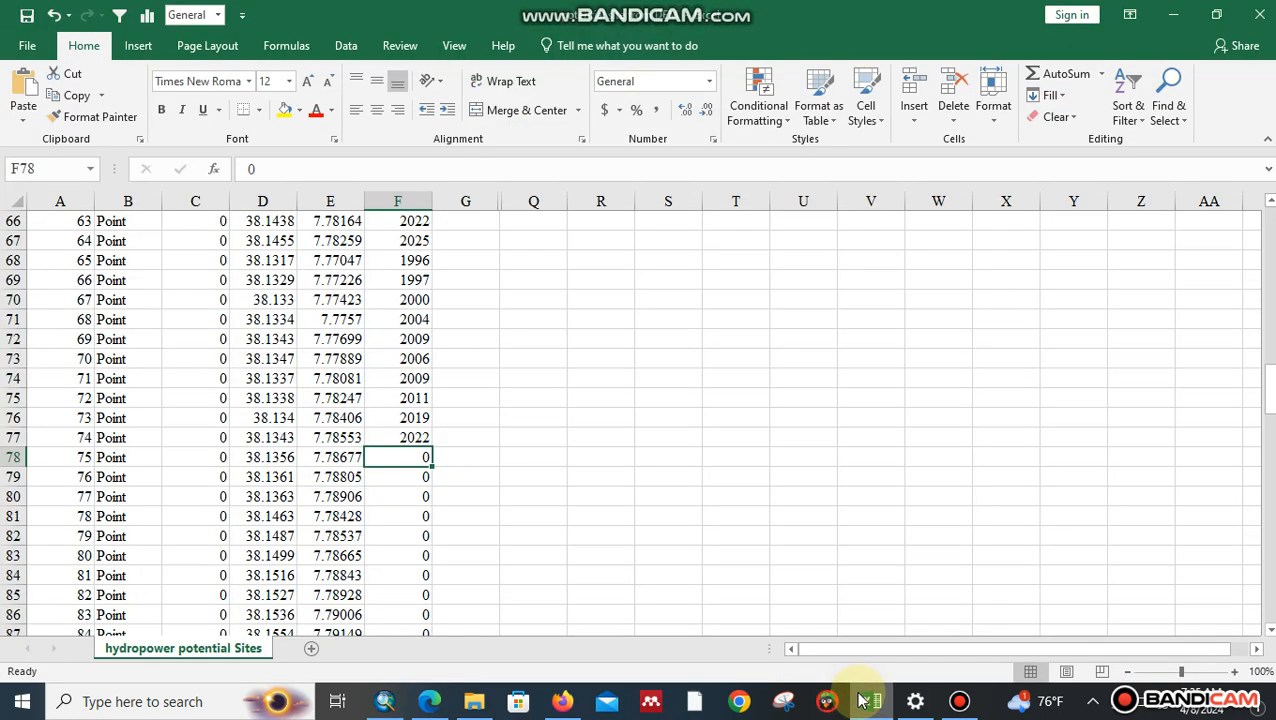
pyautogui.write('2020')
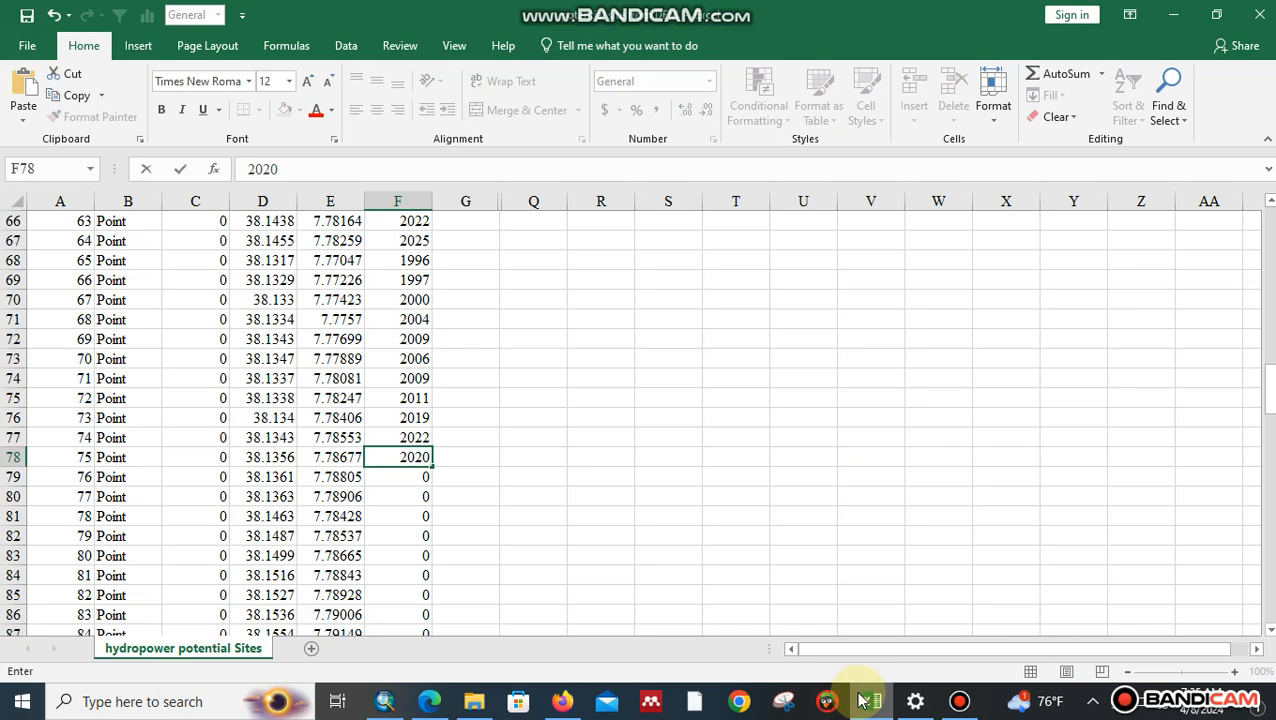
pyautogui.press('Return')
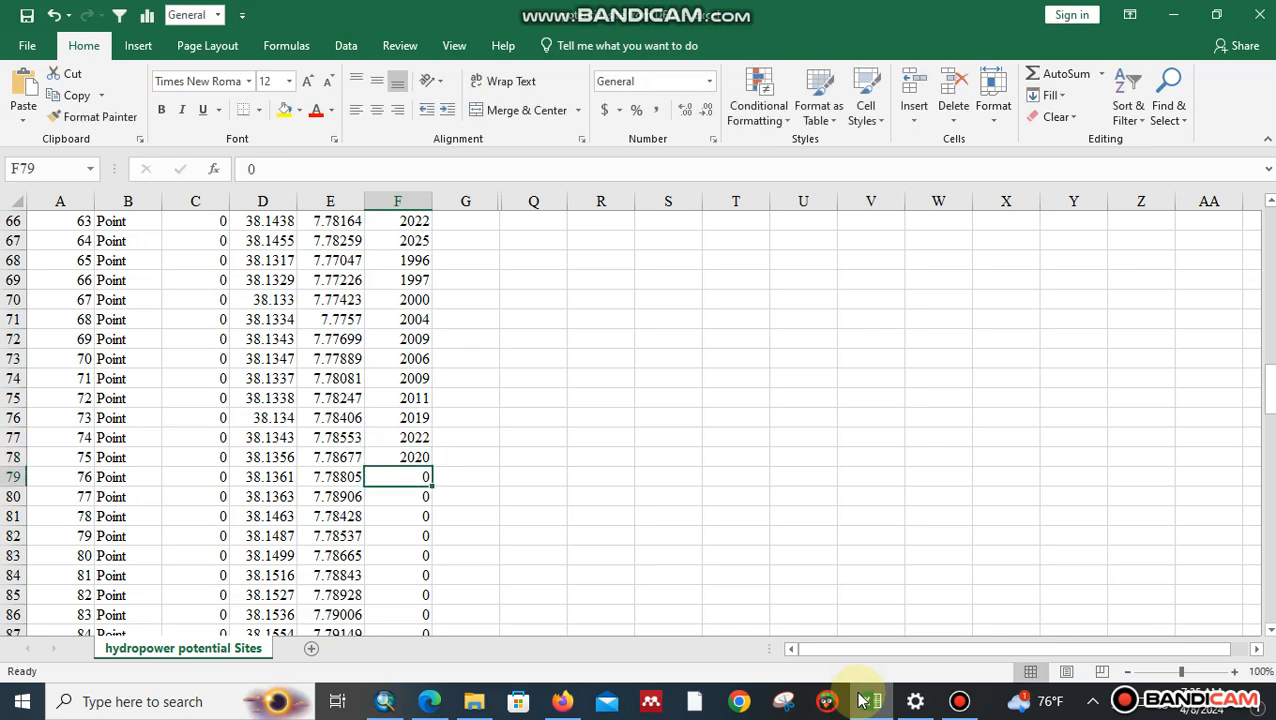
# Step: Select site point 76 in ArcMap, identify its DEM pixel value, and enter 2023 in cell F79 of the Excel sheet
pyautogui.click(390, 701)
pyautogui.click(68, 349)
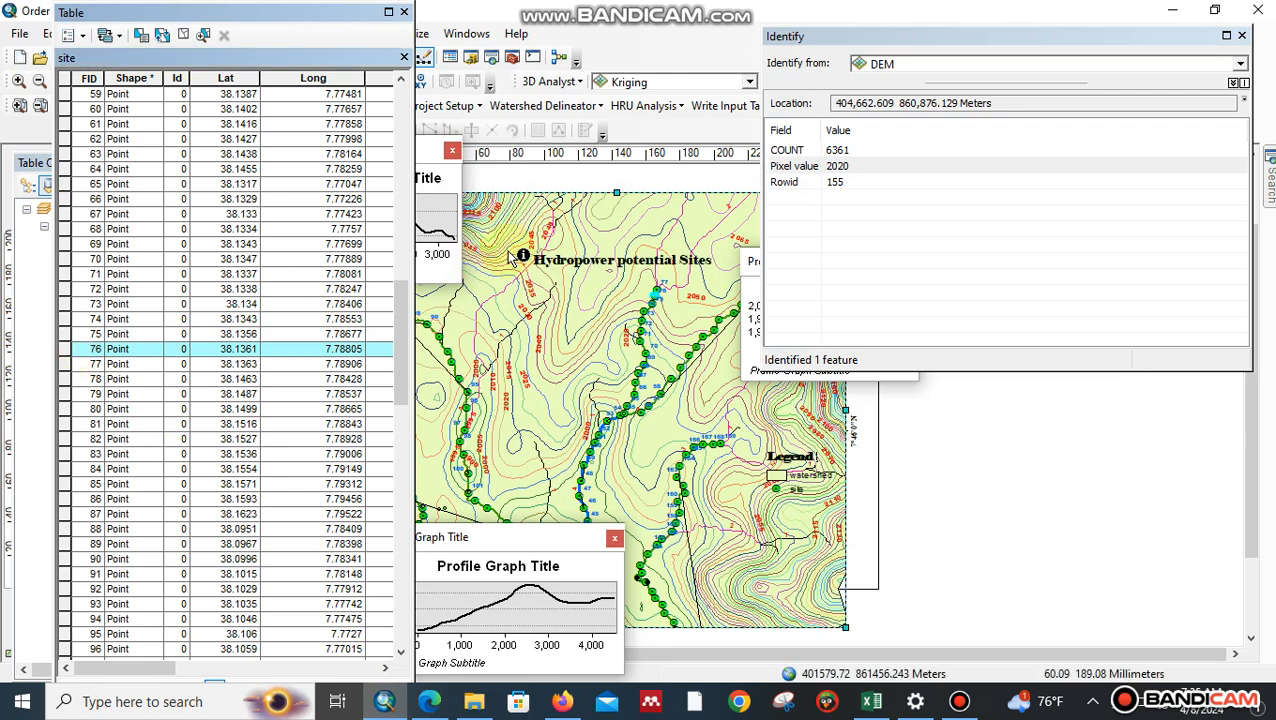
pyautogui.click(658, 296)
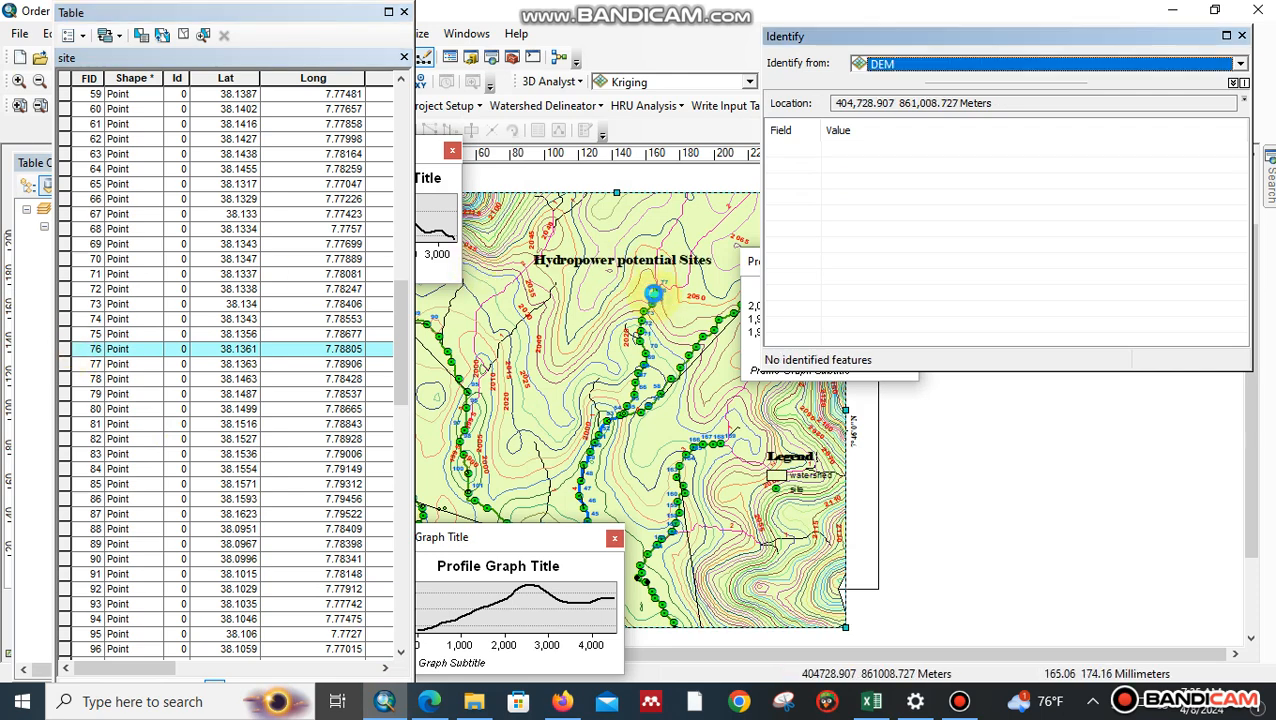
pyautogui.click(868, 702)
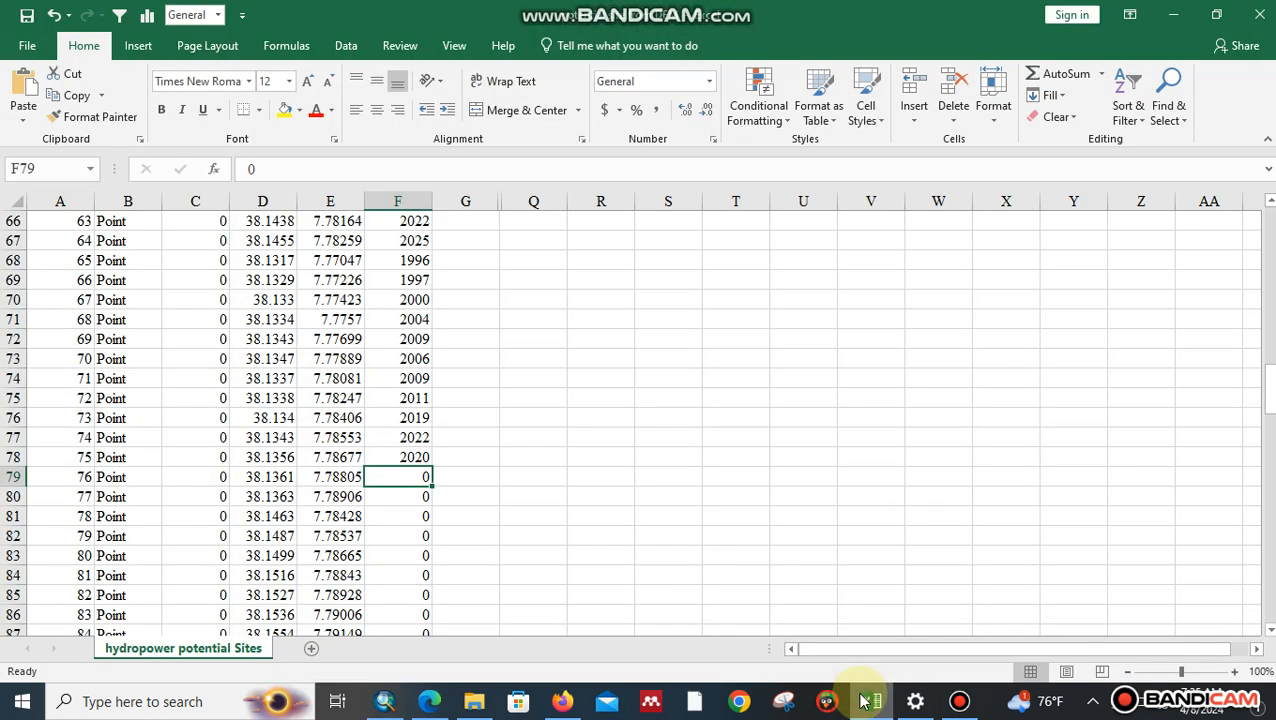
pyautogui.write('2023')
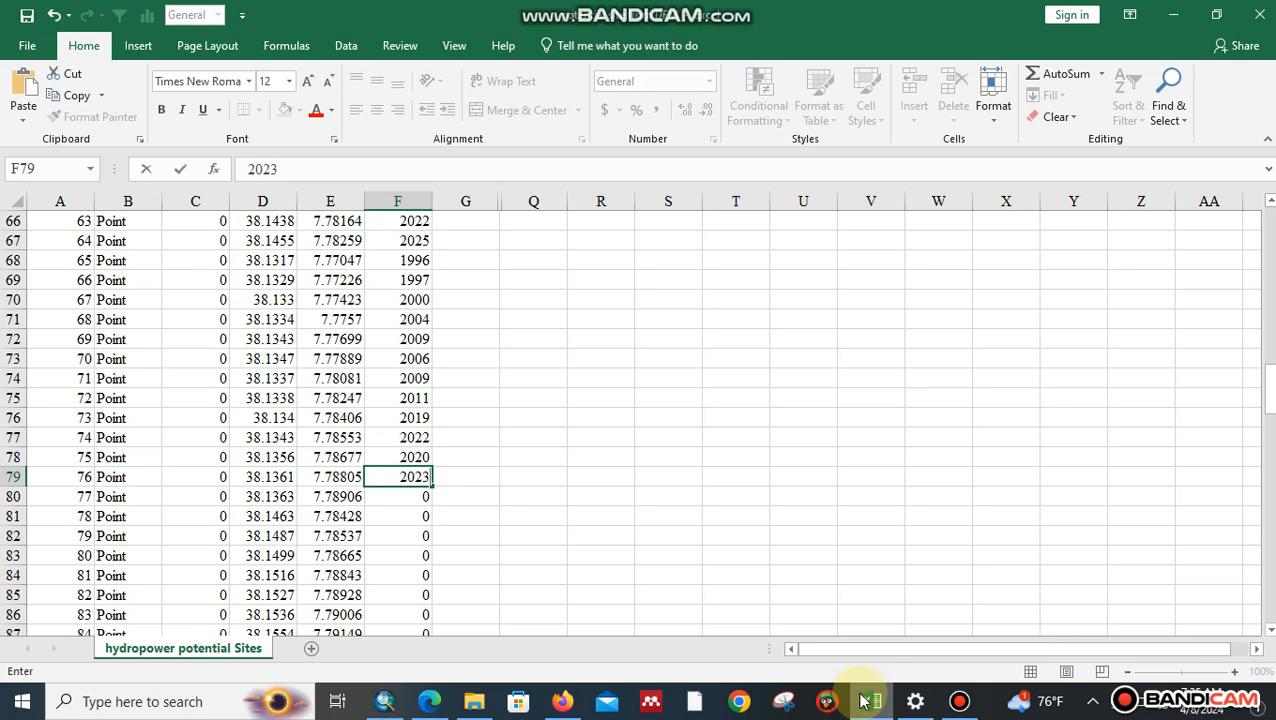
pyautogui.press('Return')
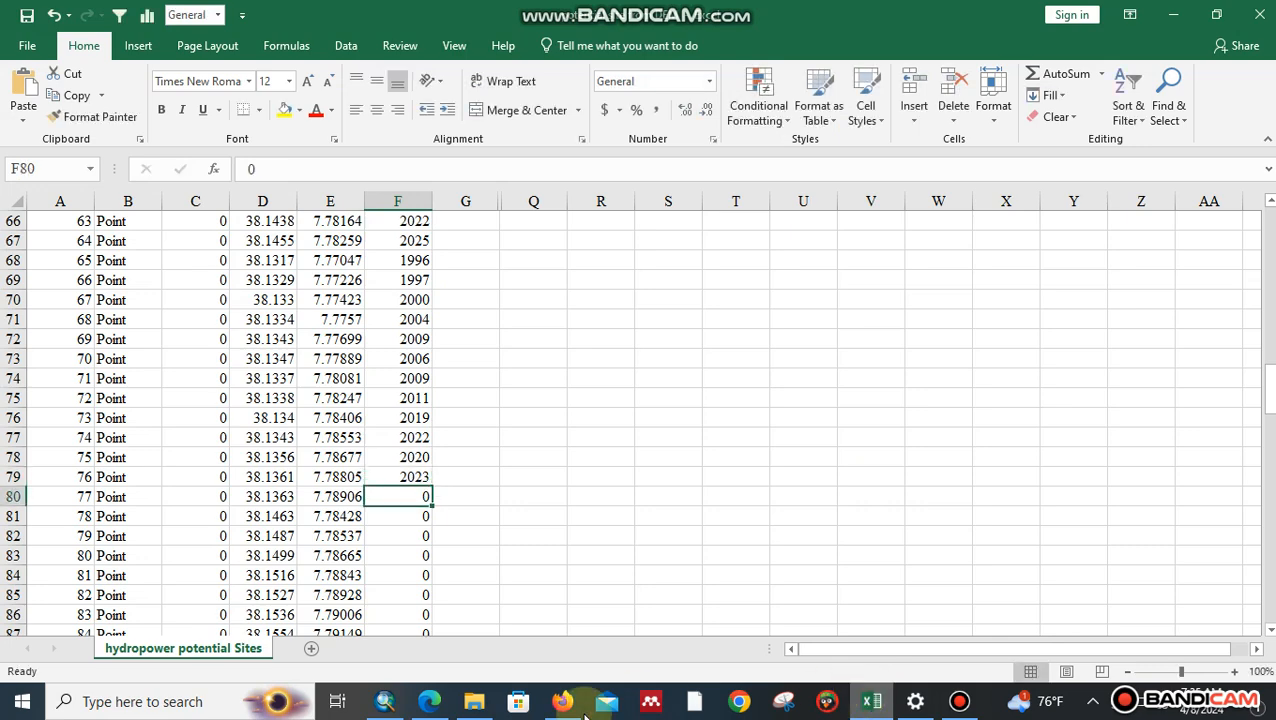
# Step: Select site point 77 in ArcMap, identify its DEM pixel value, and enter 2023 in cell F80 of the Excel sheet
pyautogui.click(391, 702)
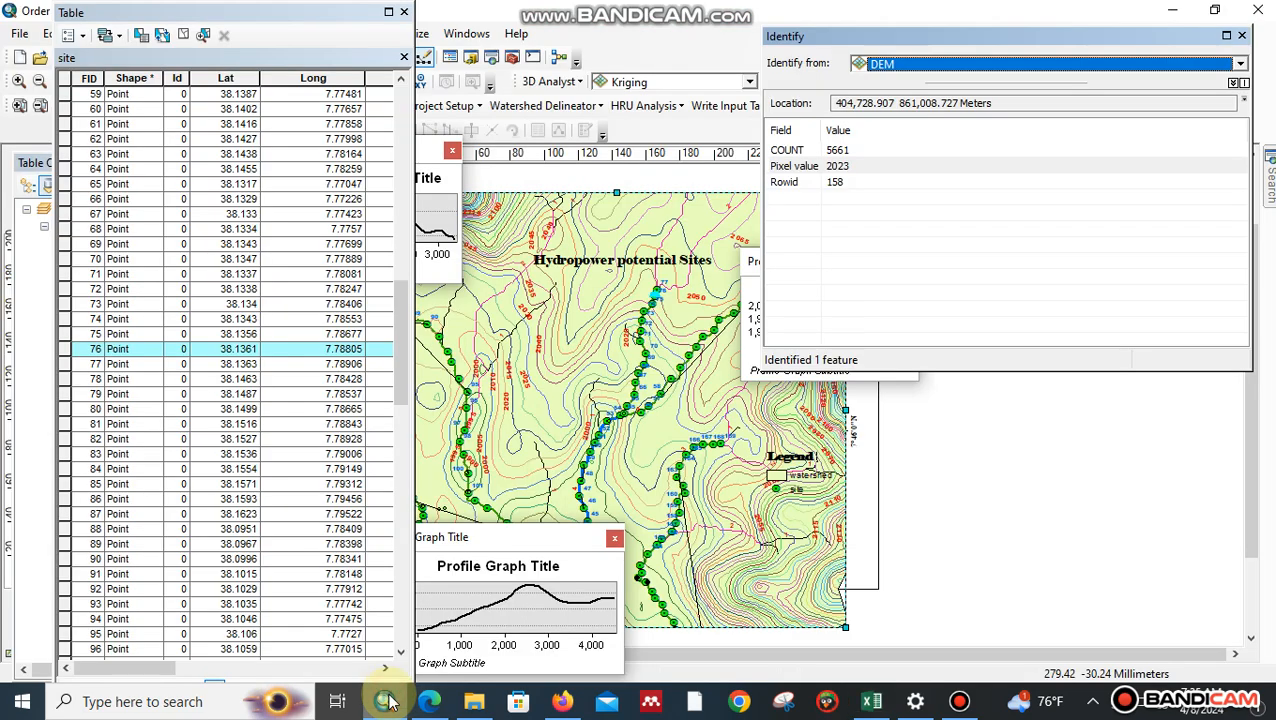
pyautogui.click(70, 366)
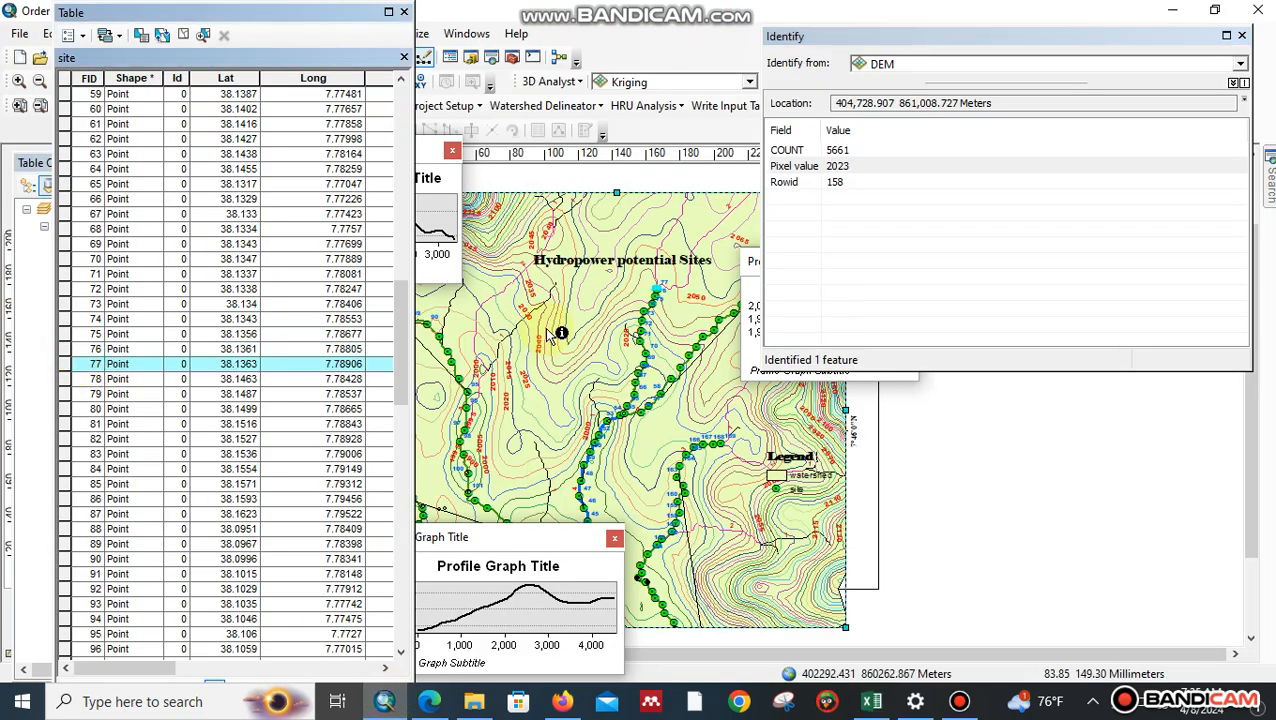
pyautogui.click(656, 287)
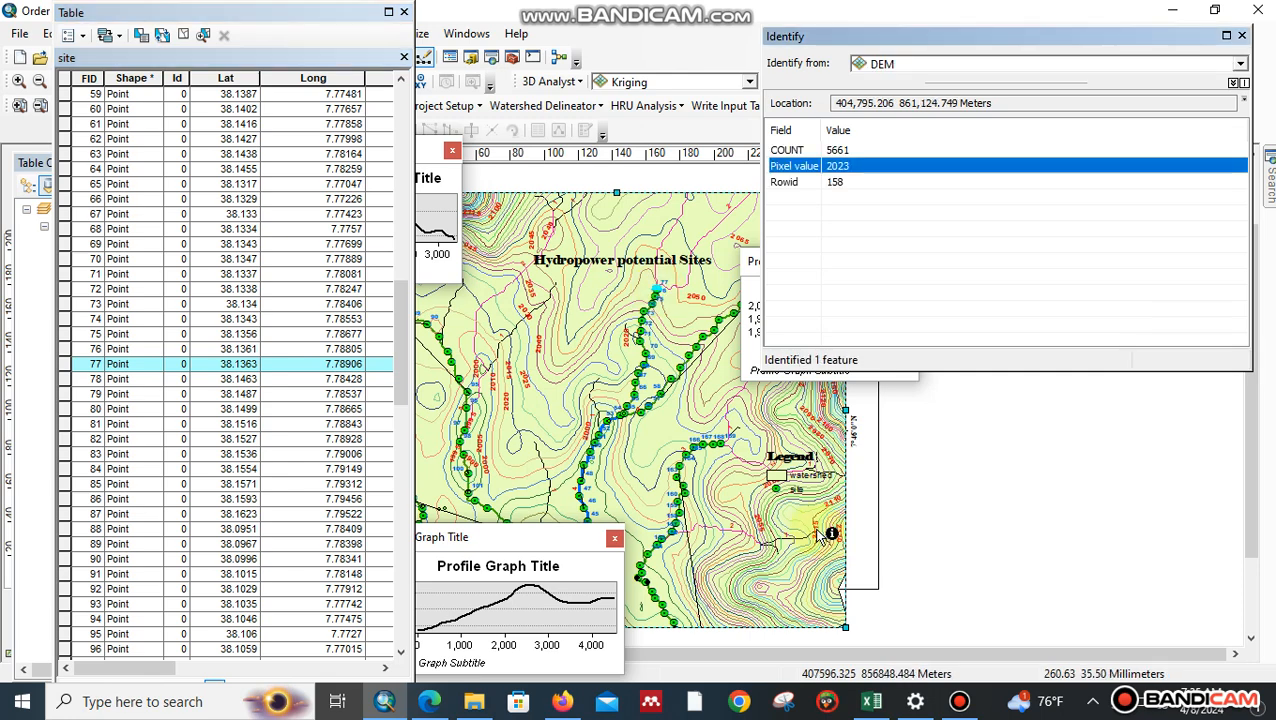
pyautogui.click(864, 684)
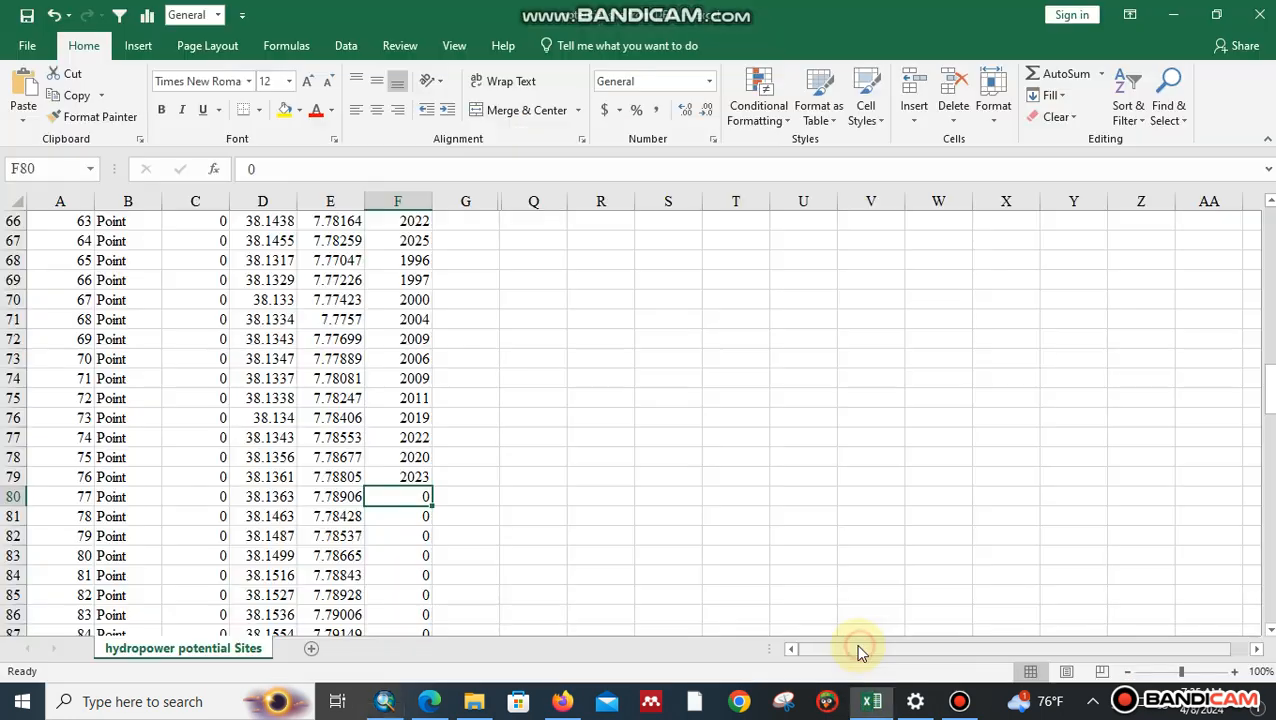
pyautogui.write('2023')
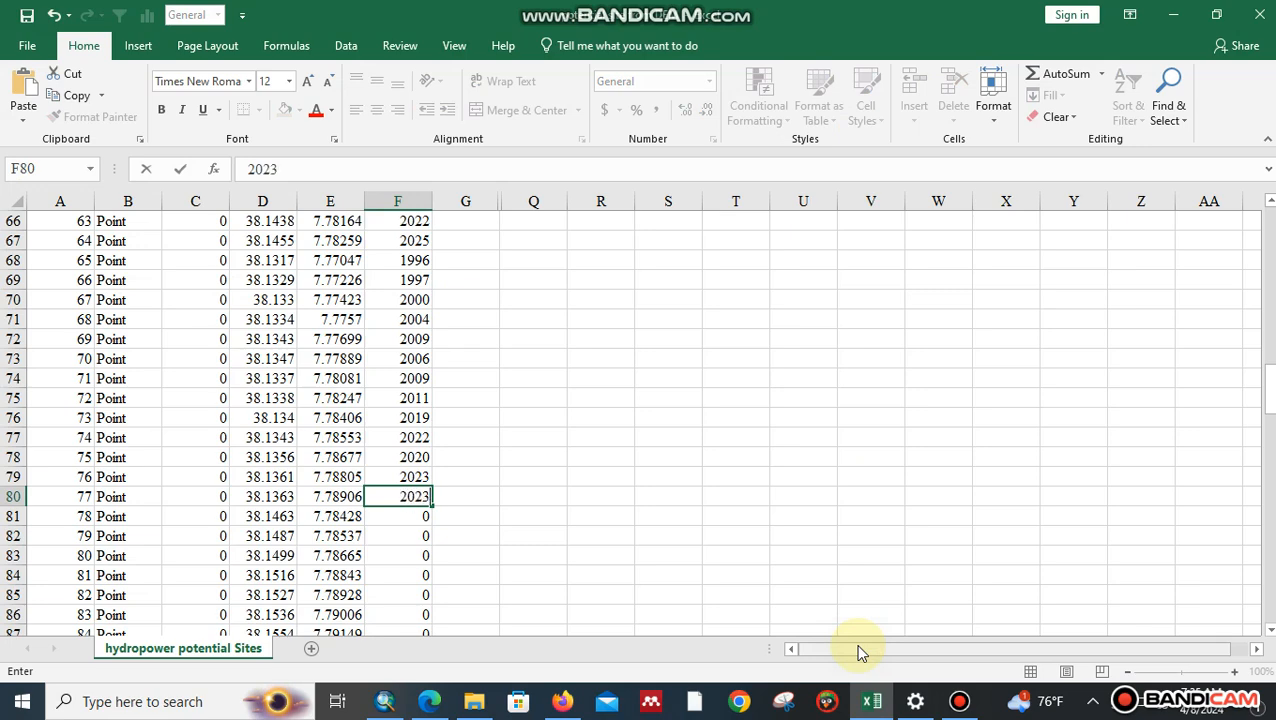
pyautogui.press('Return')
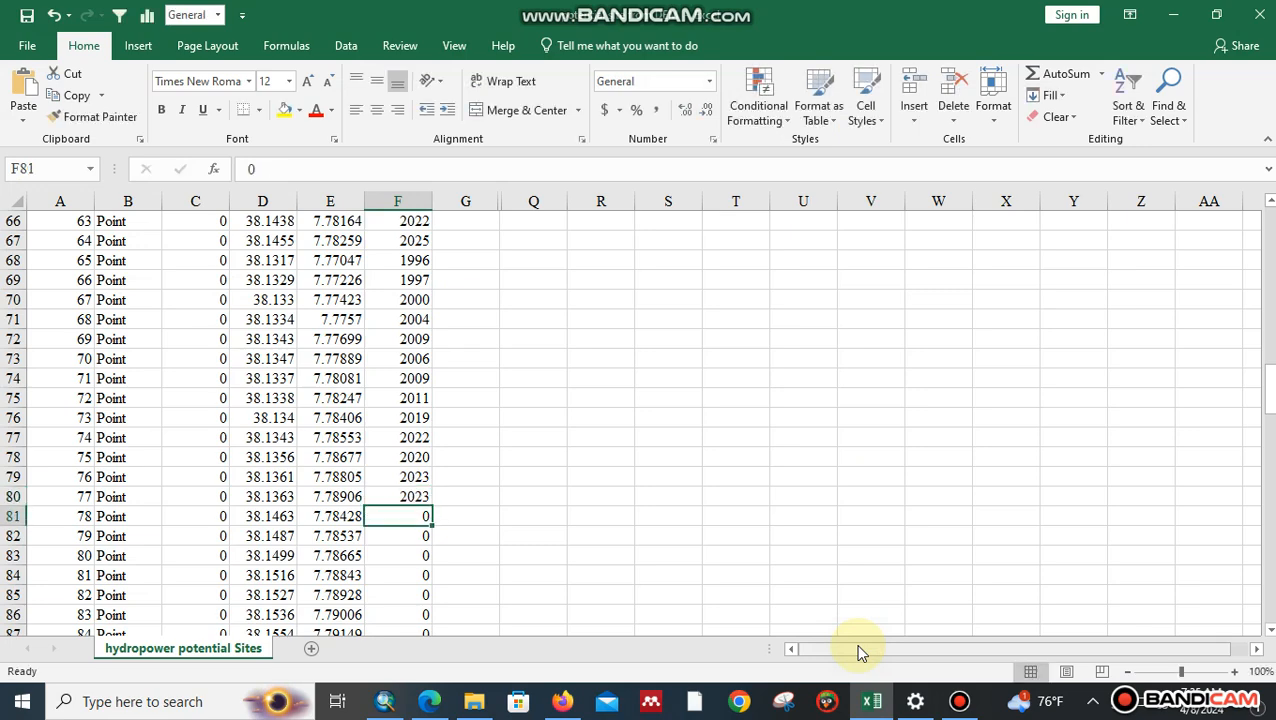
# Step: Select site point 78 in ArcMap, identify its DEM pixel value, and enter 2026 in cell F81 of the Excel sheet
pyautogui.click(386, 700)
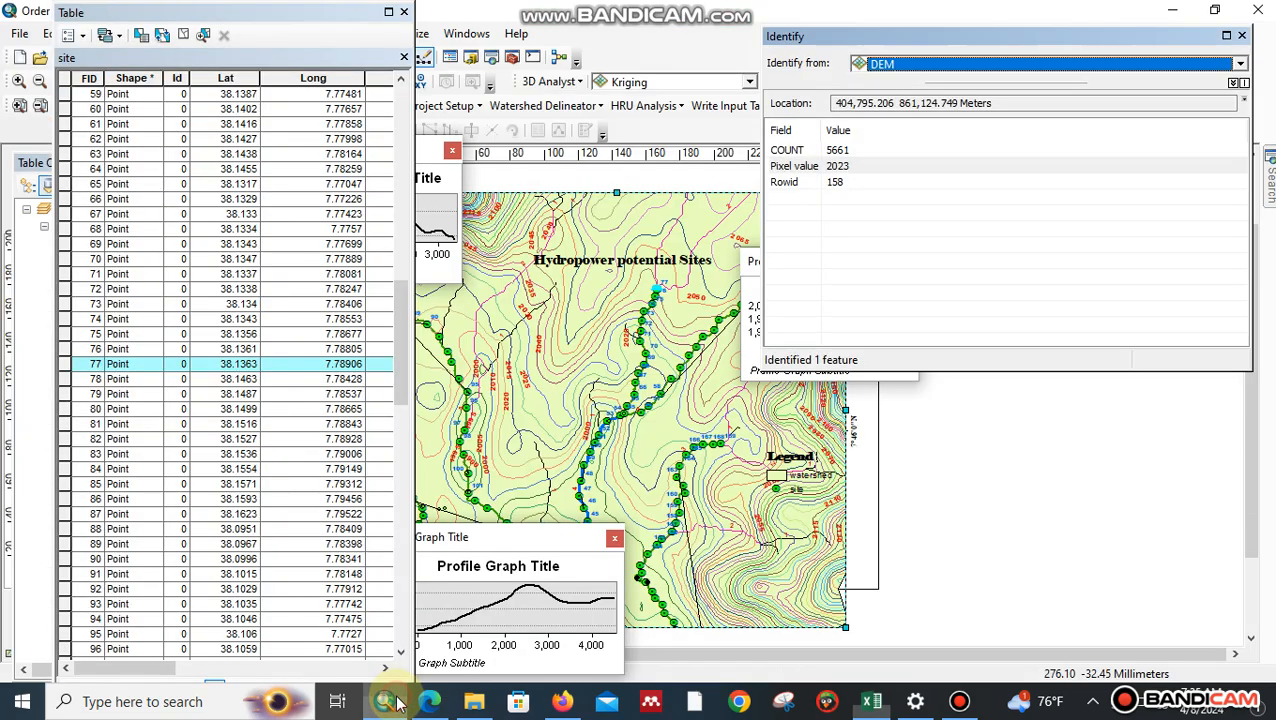
pyautogui.click(66, 379)
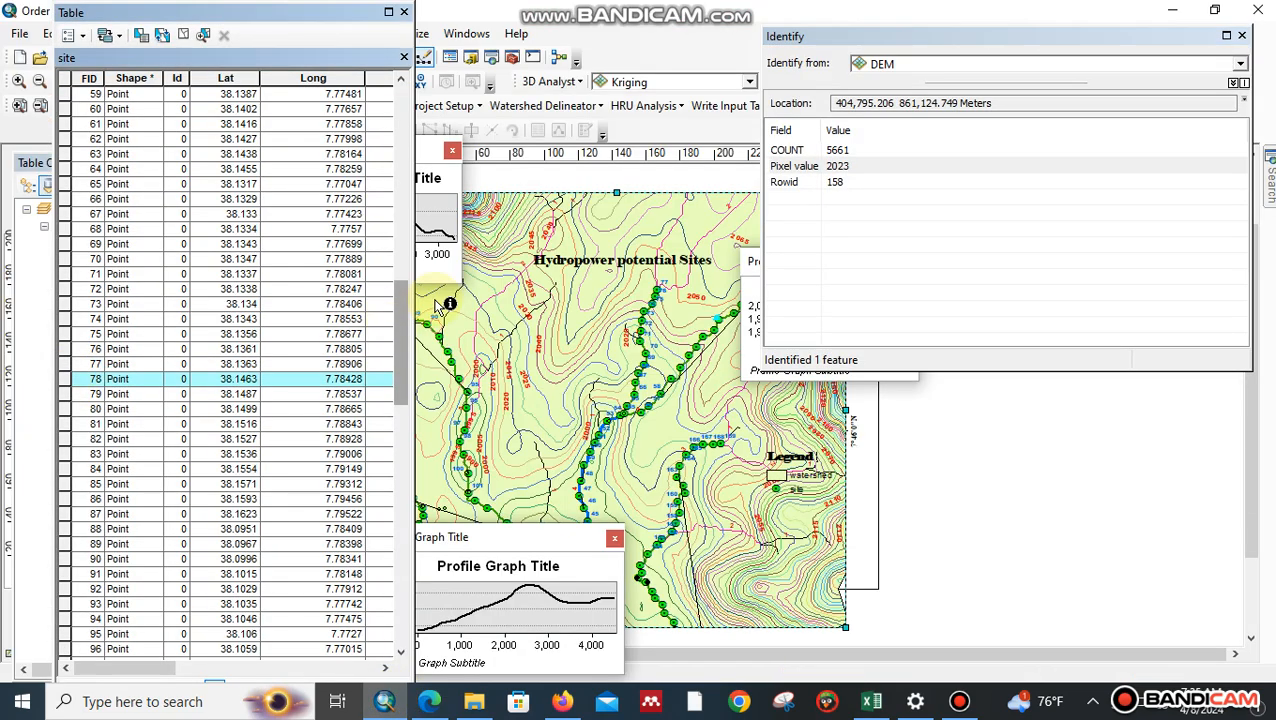
pyautogui.click(717, 318)
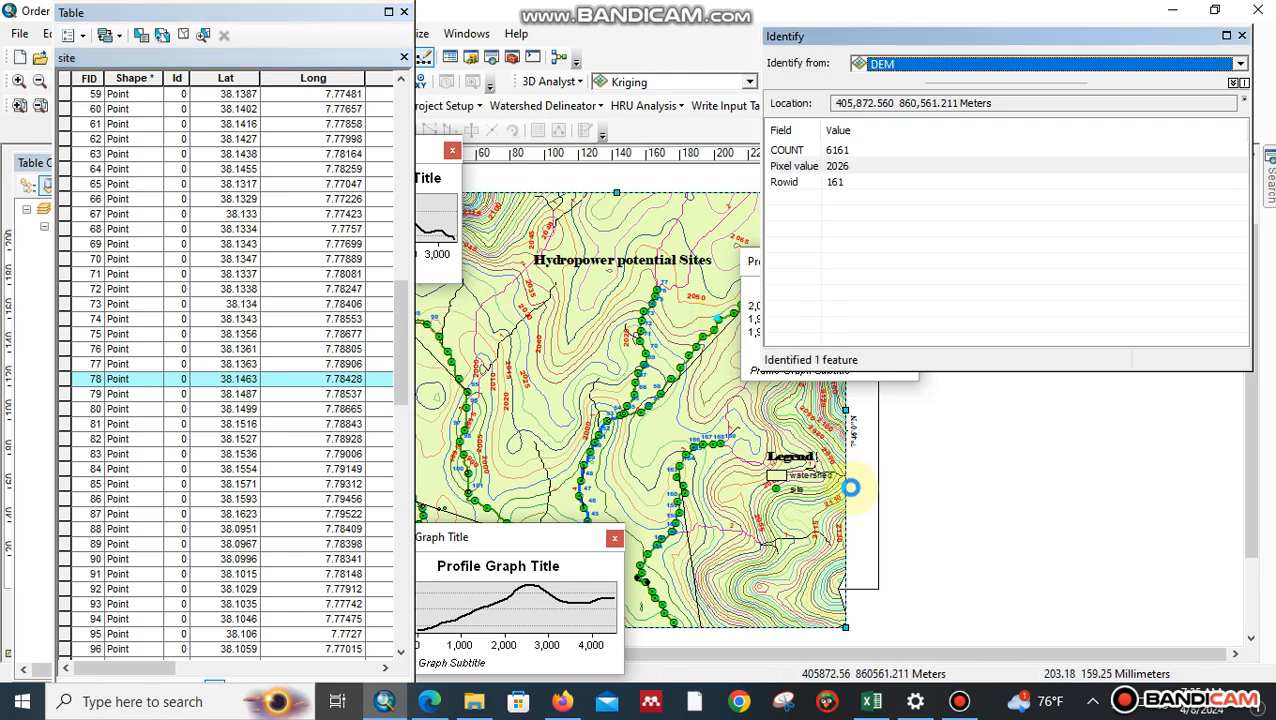
pyautogui.click(873, 701)
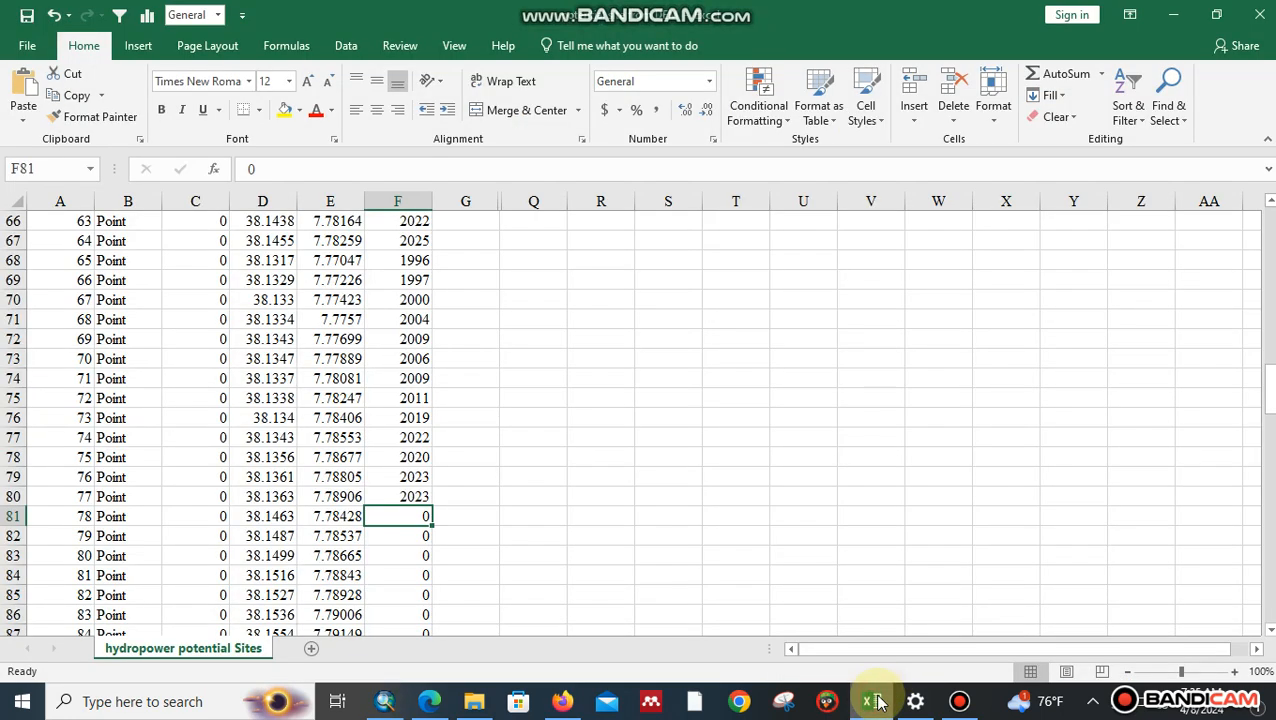
pyautogui.write('2')
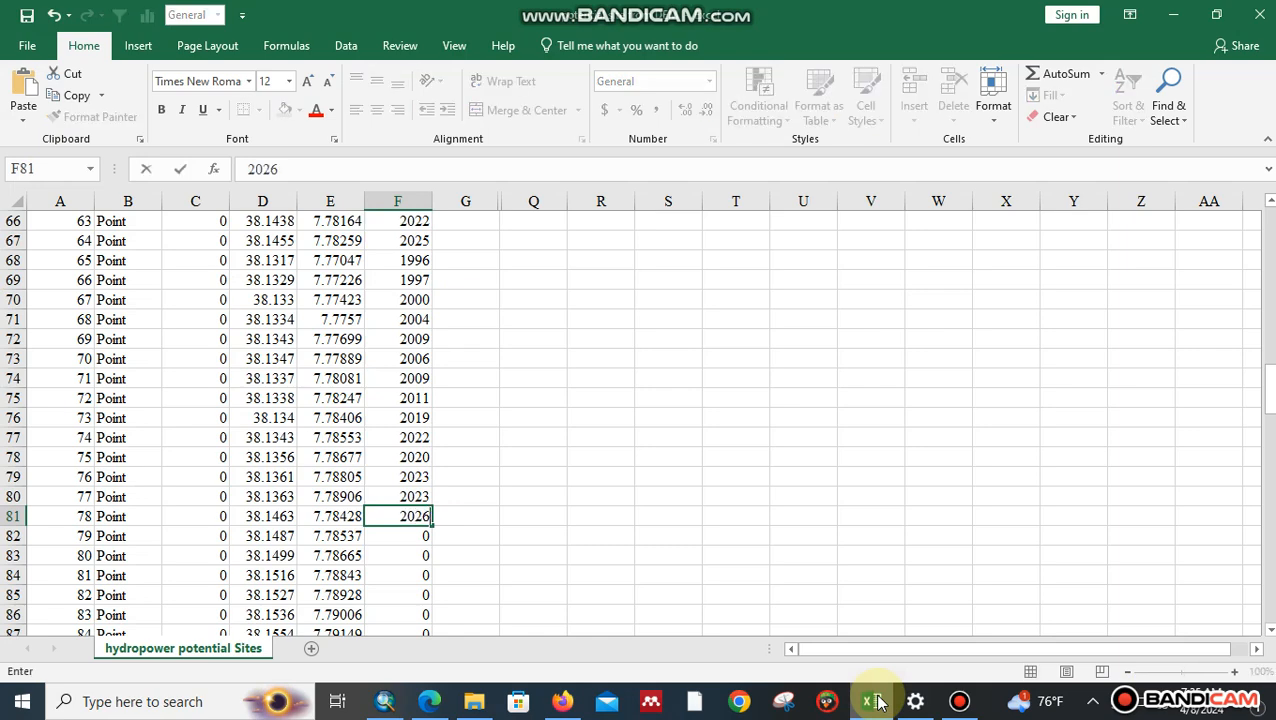
pyautogui.write('026')
pyautogui.press('Return')
# Step: Select site point 79 in ArcMap, identify its DEM pixel value, and enter 2028 in cell F82 of the Excel sheet
pyautogui.click(388, 701)
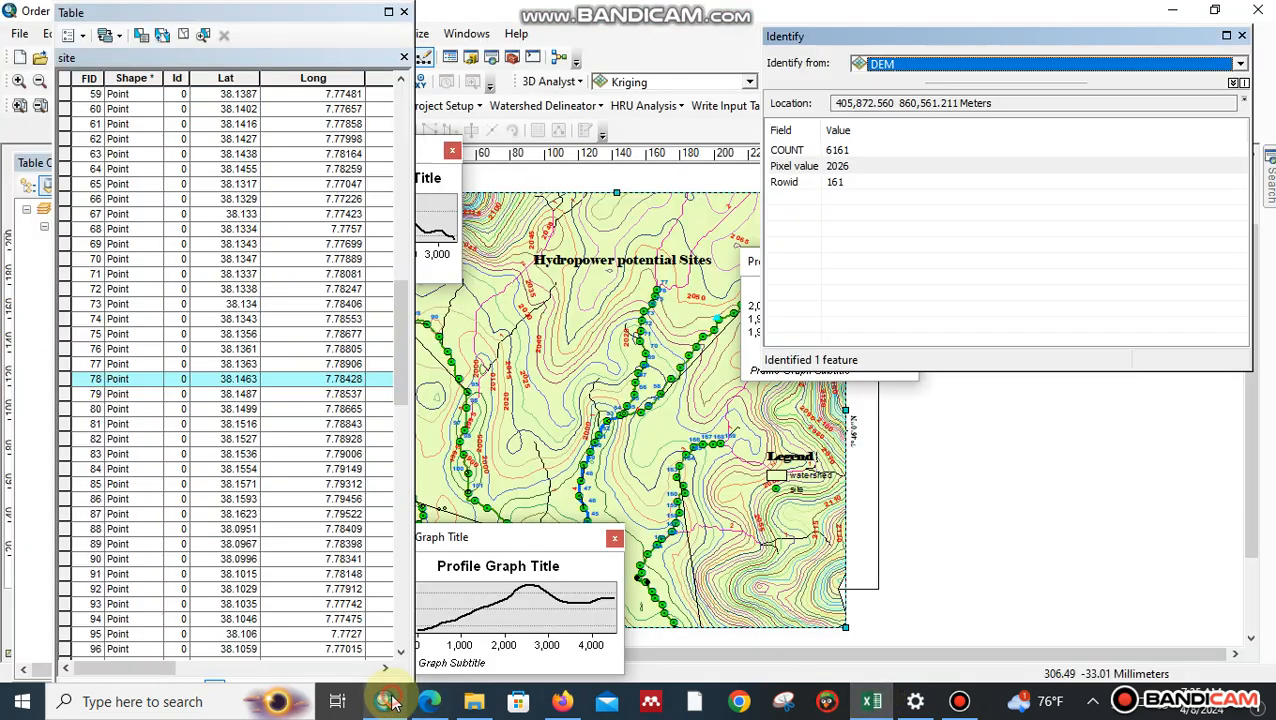
pyautogui.click(67, 396)
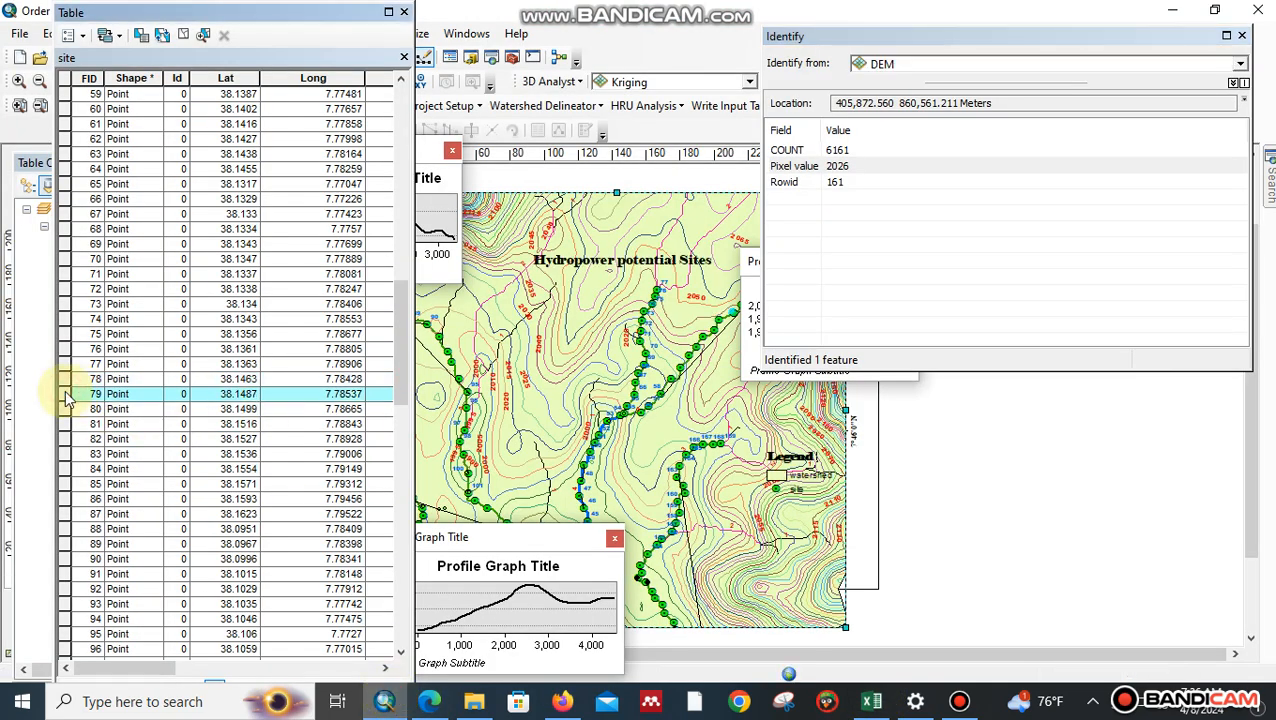
pyautogui.click(731, 314)
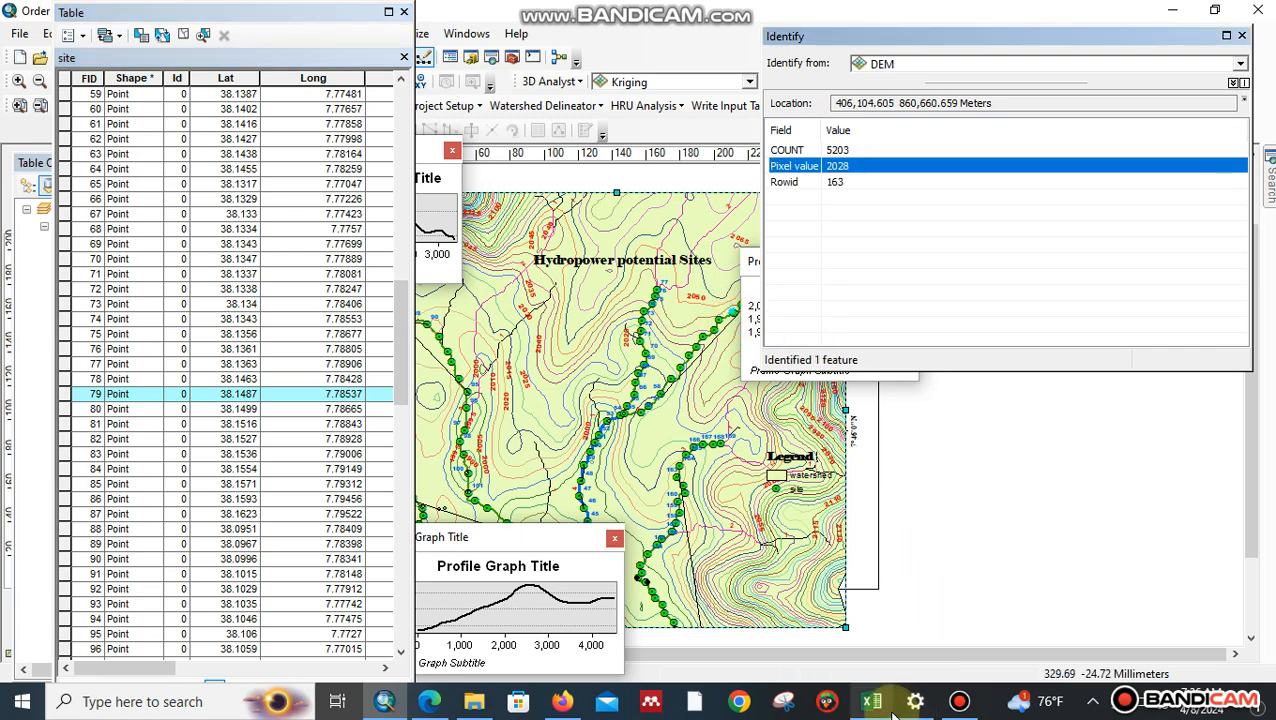
pyautogui.click(882, 707)
pyautogui.write('2028')
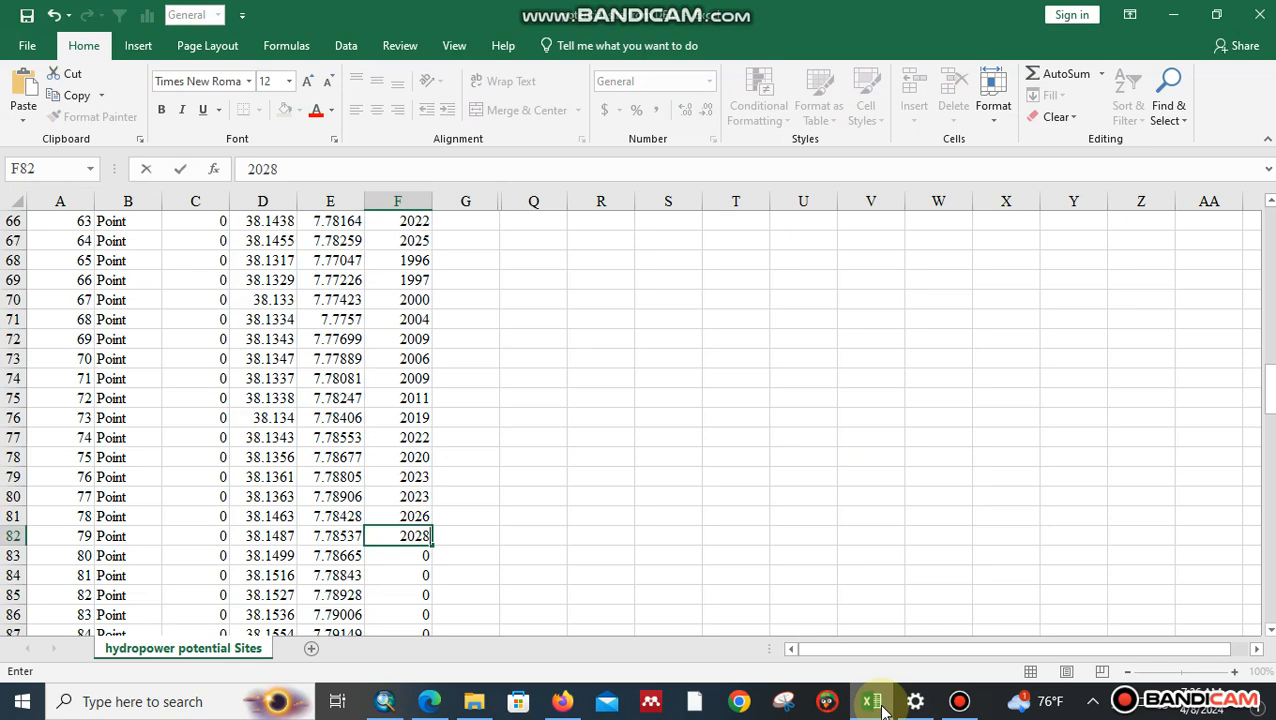
pyautogui.press('Return')
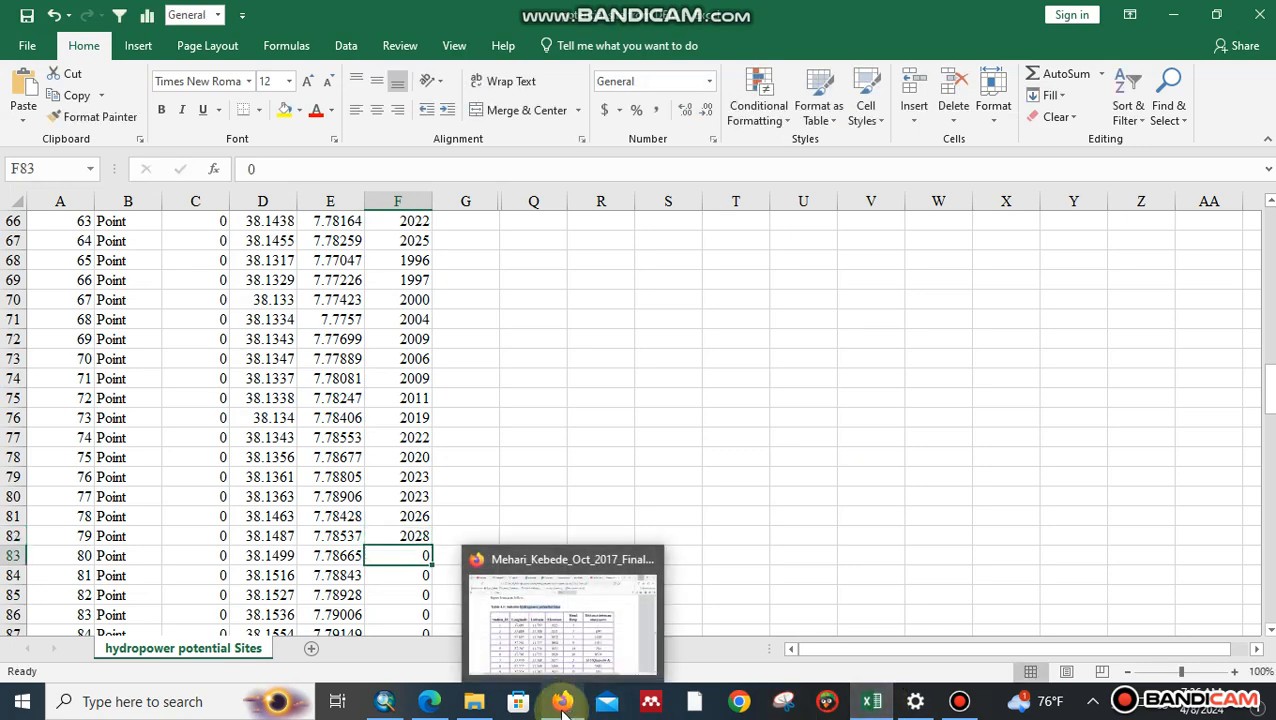
# Step: Select site point 80 in ArcMap, identify its DEM pixel value, and enter 2038 in cell F83 of the Excel sheet
pyautogui.click(381, 705)
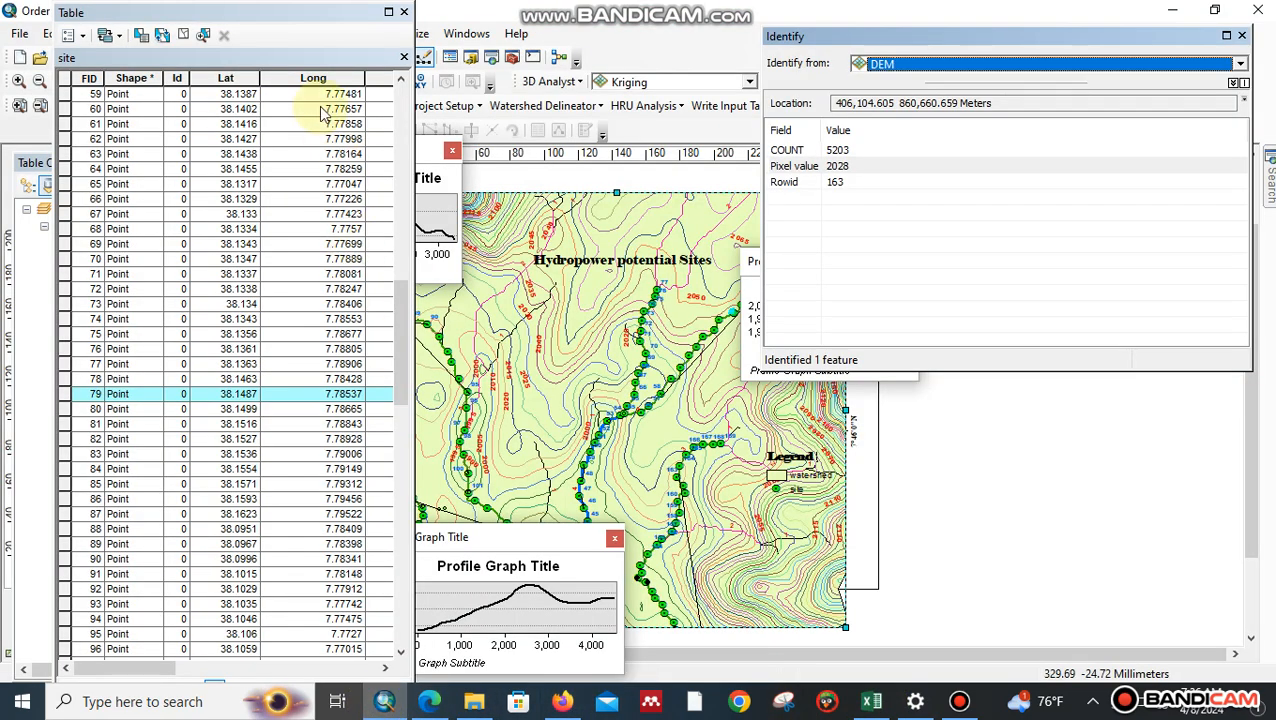
pyautogui.moveTo(308, 12); pyautogui.dragTo(277, 146)
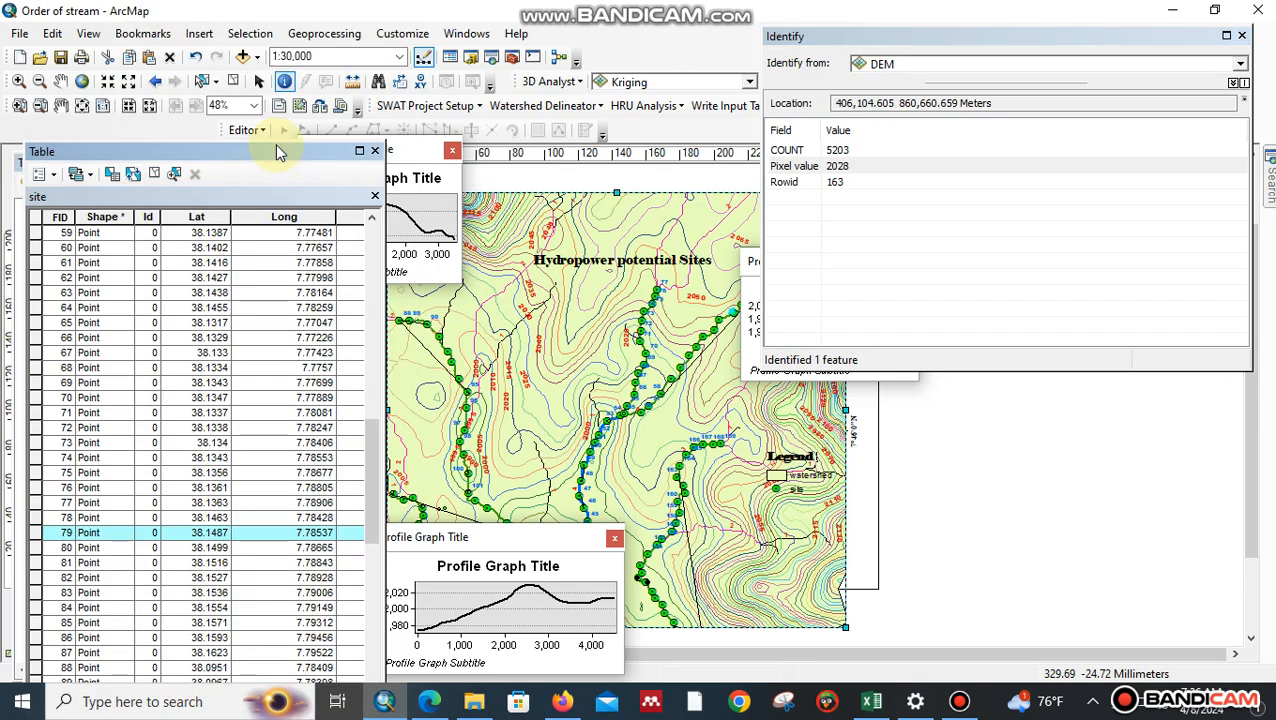
pyautogui.click(60, 81)
pyautogui.moveTo(692, 357); pyautogui.dragTo(549, 442)
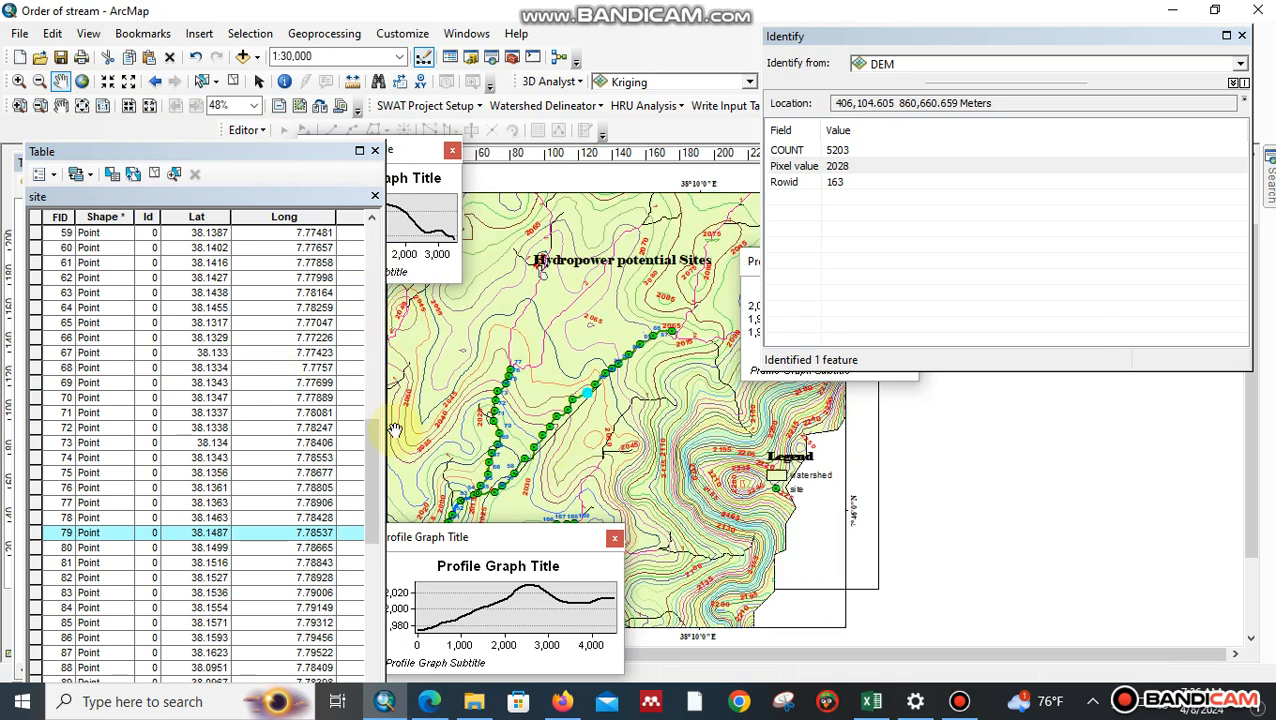
pyautogui.scroll(-5, 370, 466)
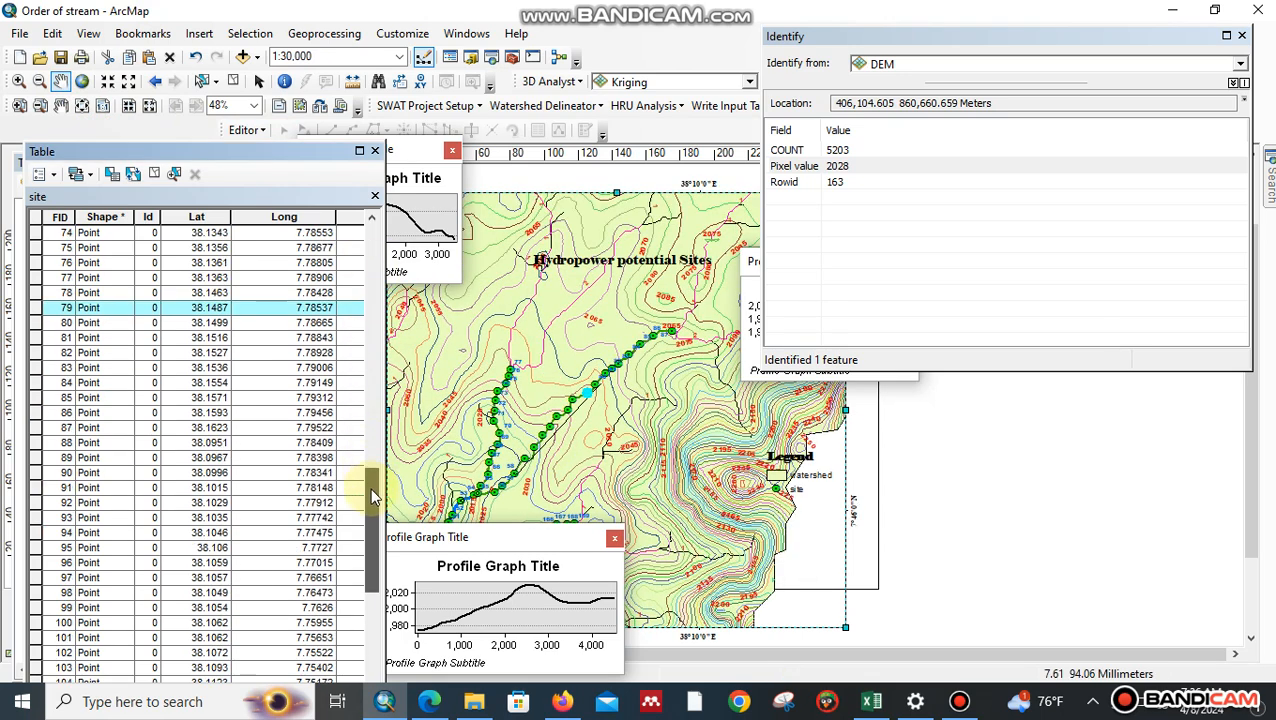
pyautogui.scroll(-1, 370, 487)
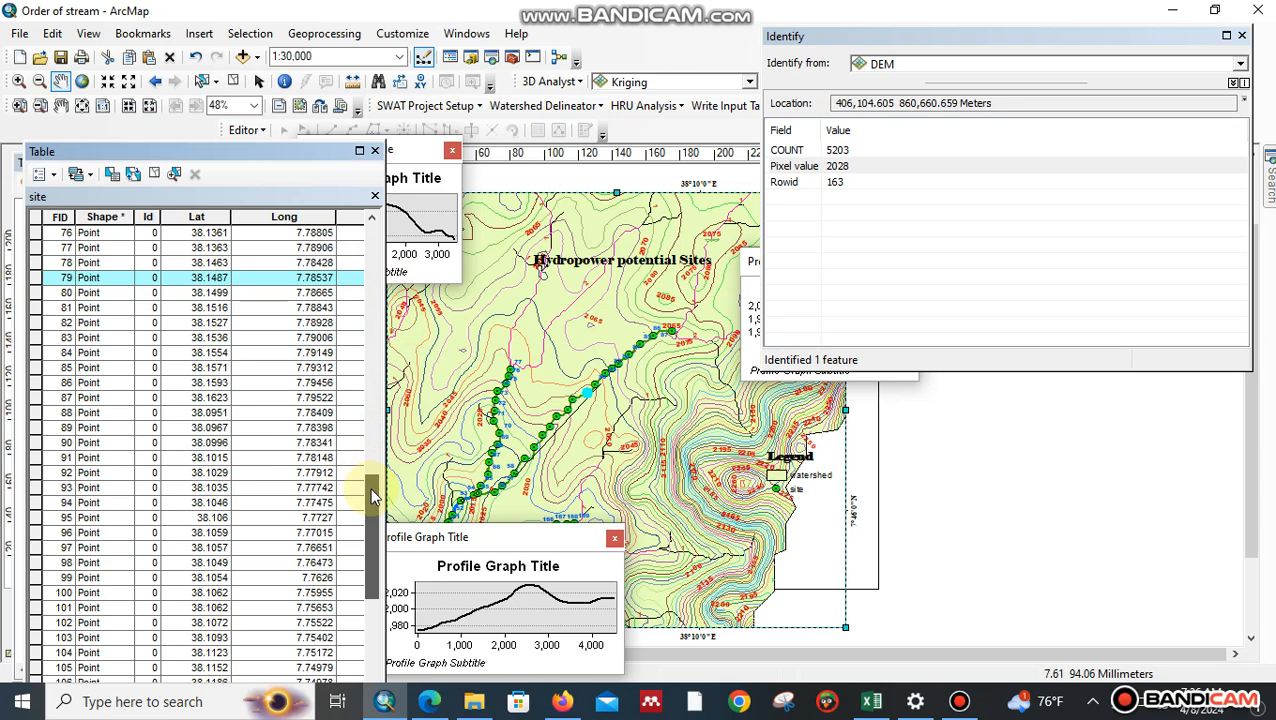
pyautogui.click(285, 83)
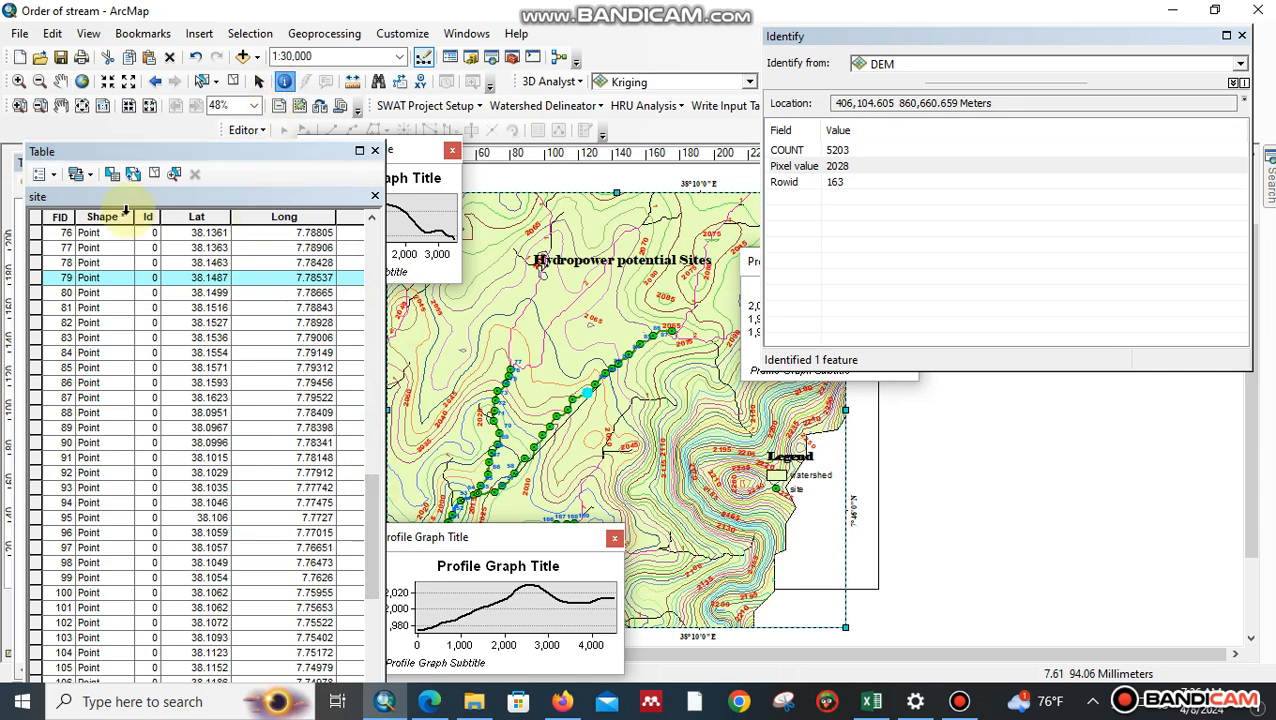
pyautogui.click(41, 292)
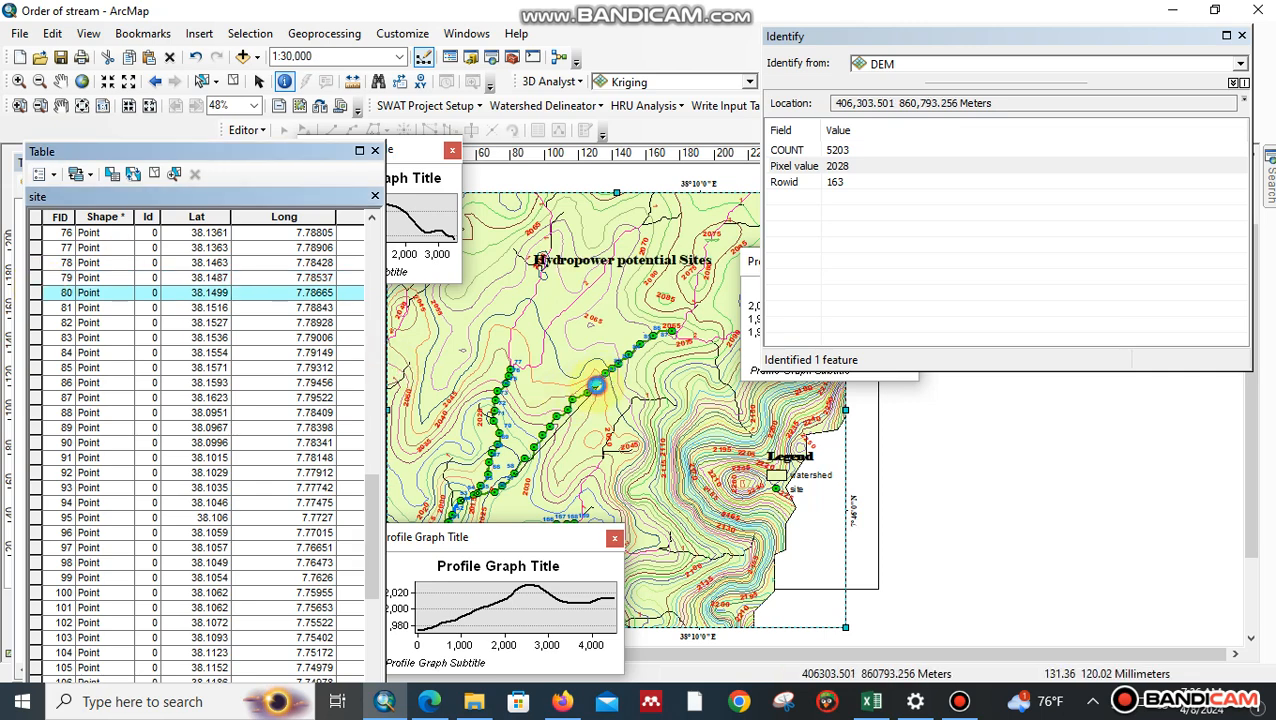
pyautogui.click(872, 700)
pyautogui.write('2038')
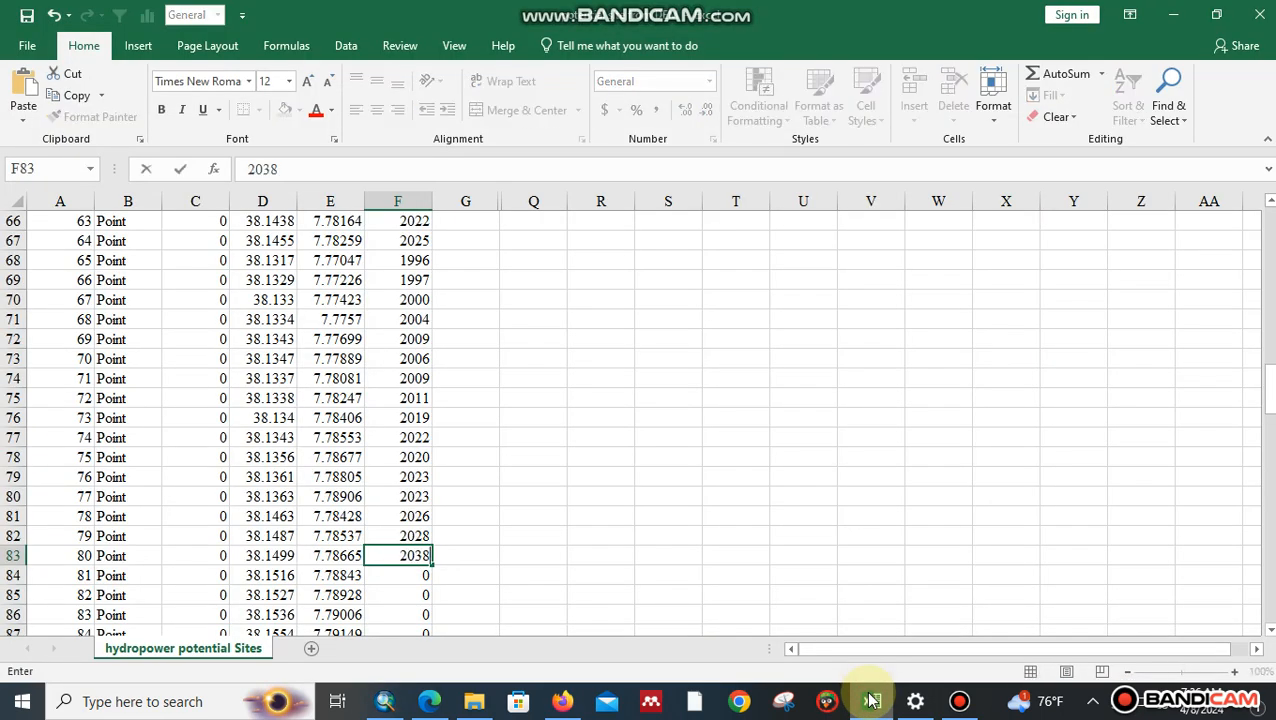
pyautogui.press('Return')
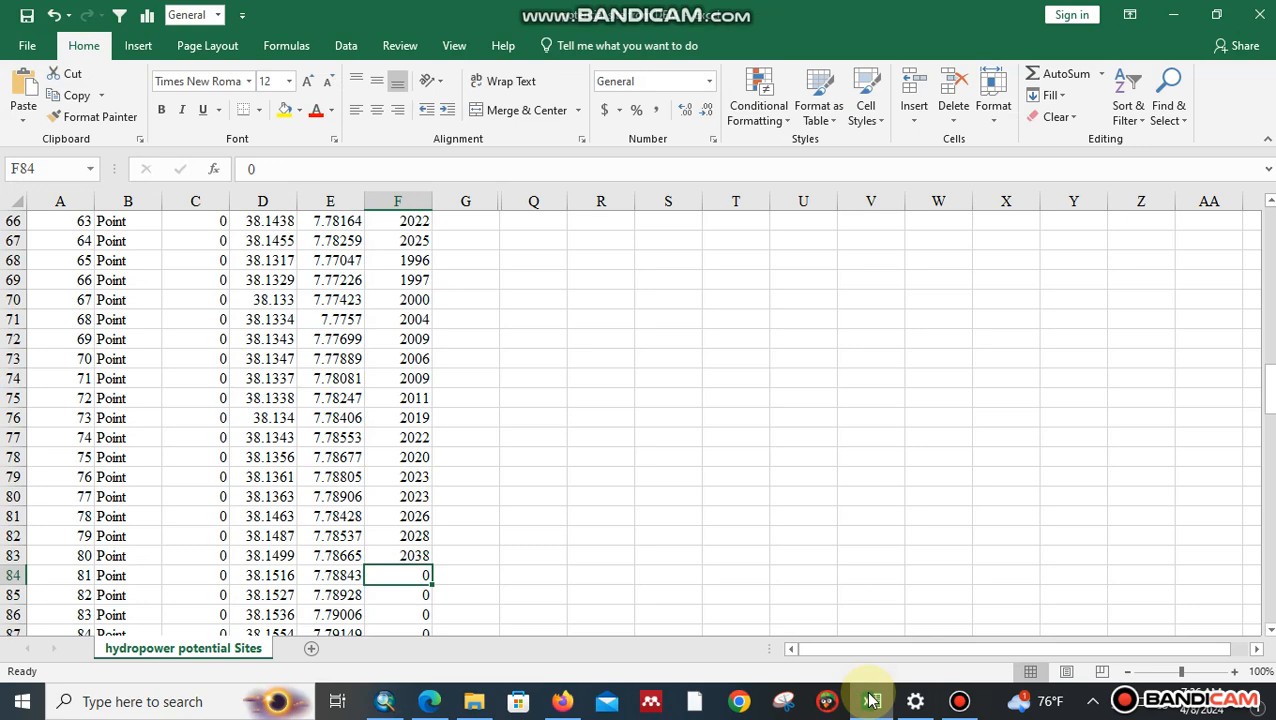
# Step: Select site point 81 in ArcMap, identify its DEM pixel value, and enter 2034 in cell F84 of the Excel sheet
pyautogui.click(384, 701)
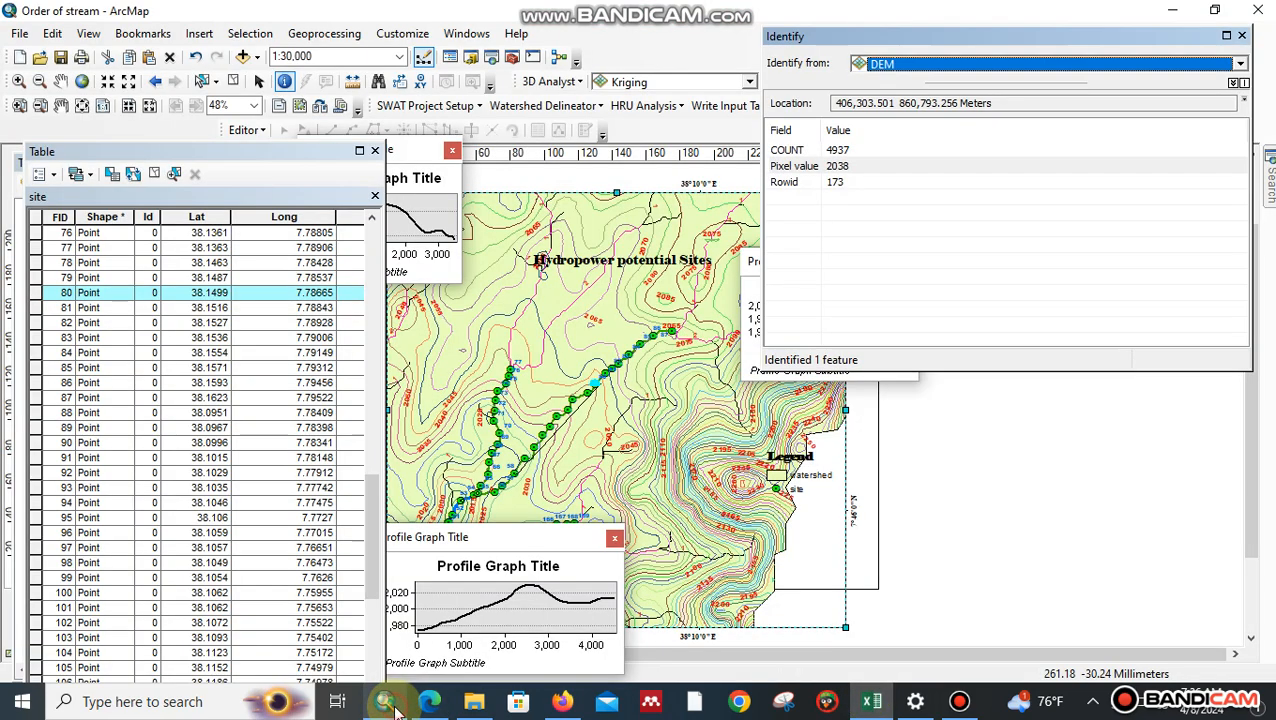
pyautogui.click(39, 309)
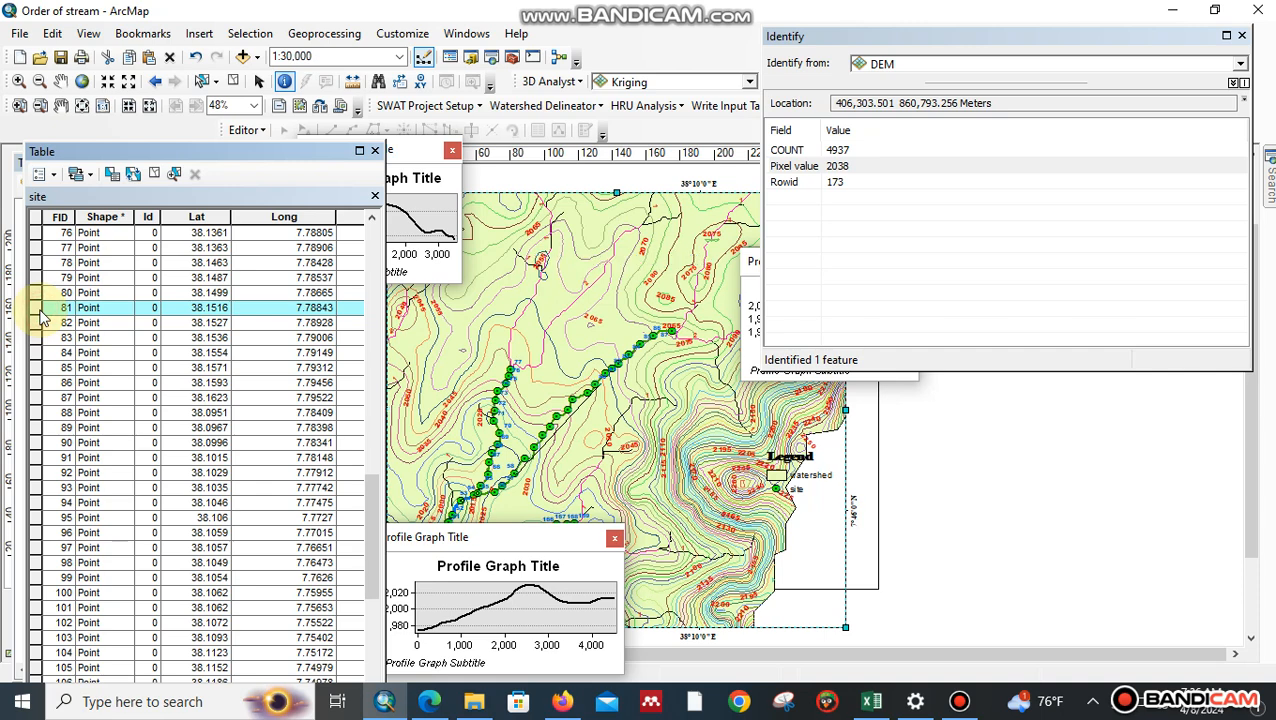
pyautogui.click(604, 369)
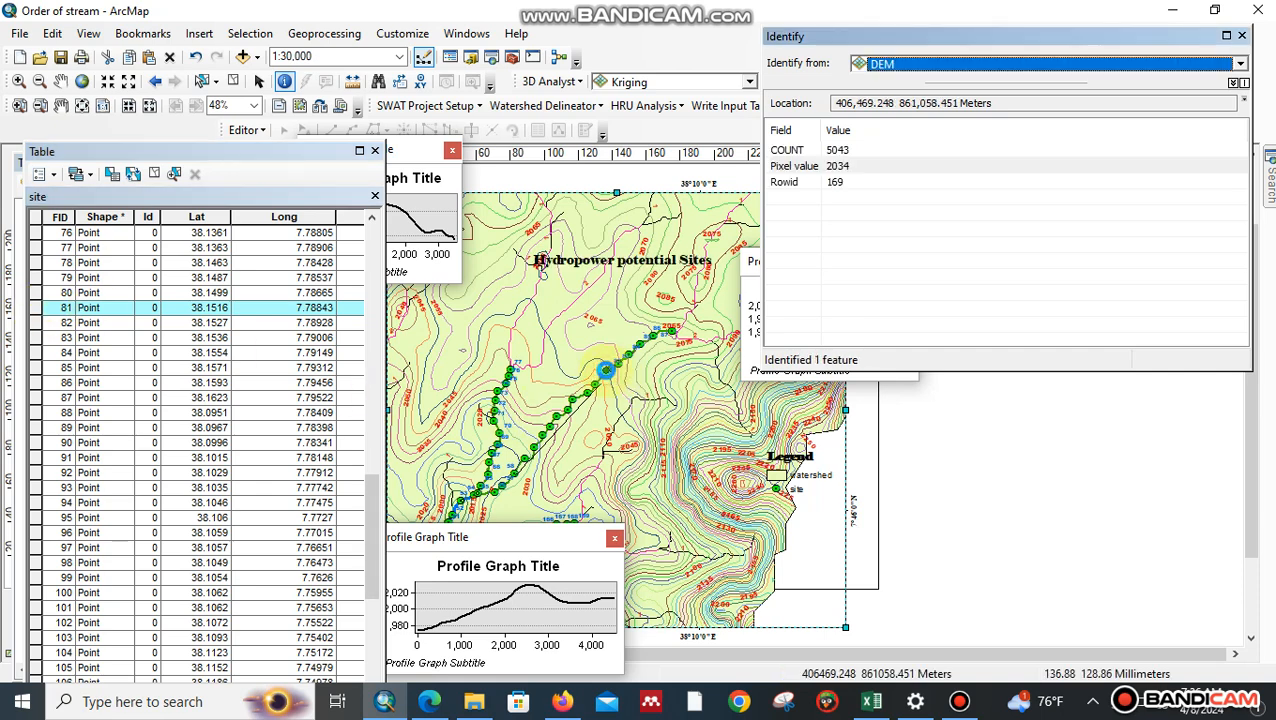
pyautogui.click(873, 701)
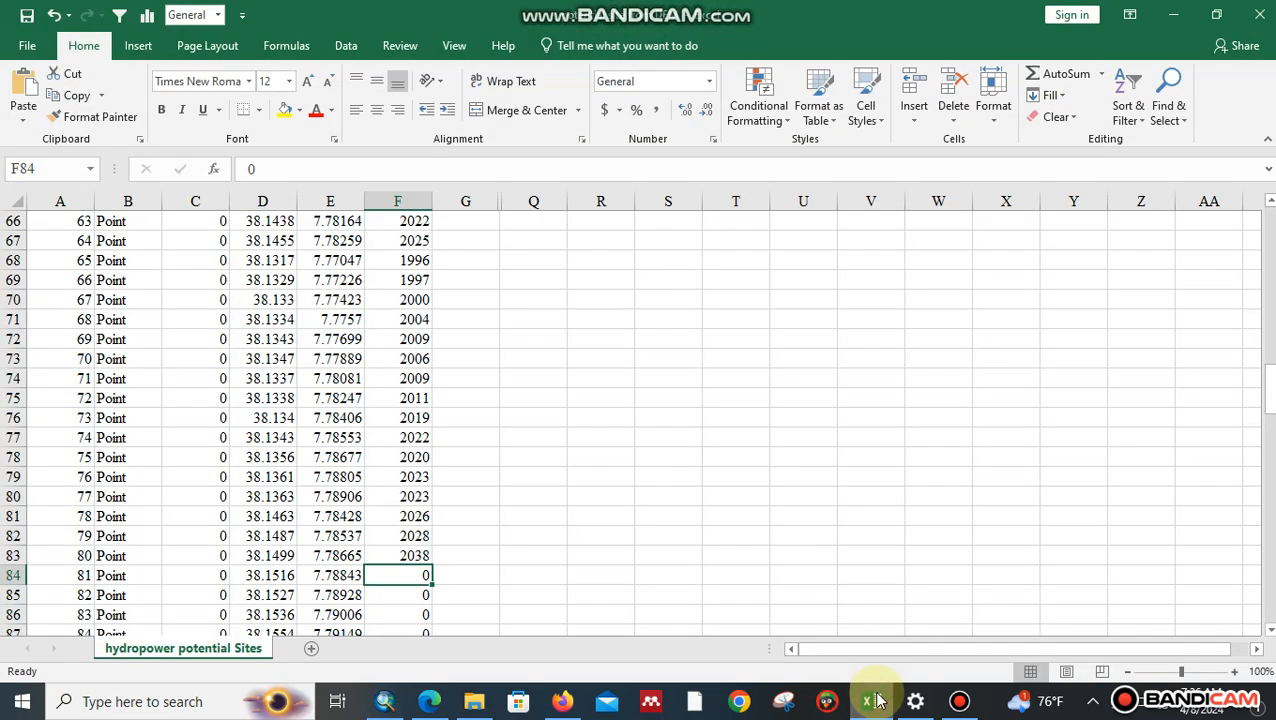
pyautogui.write('20')
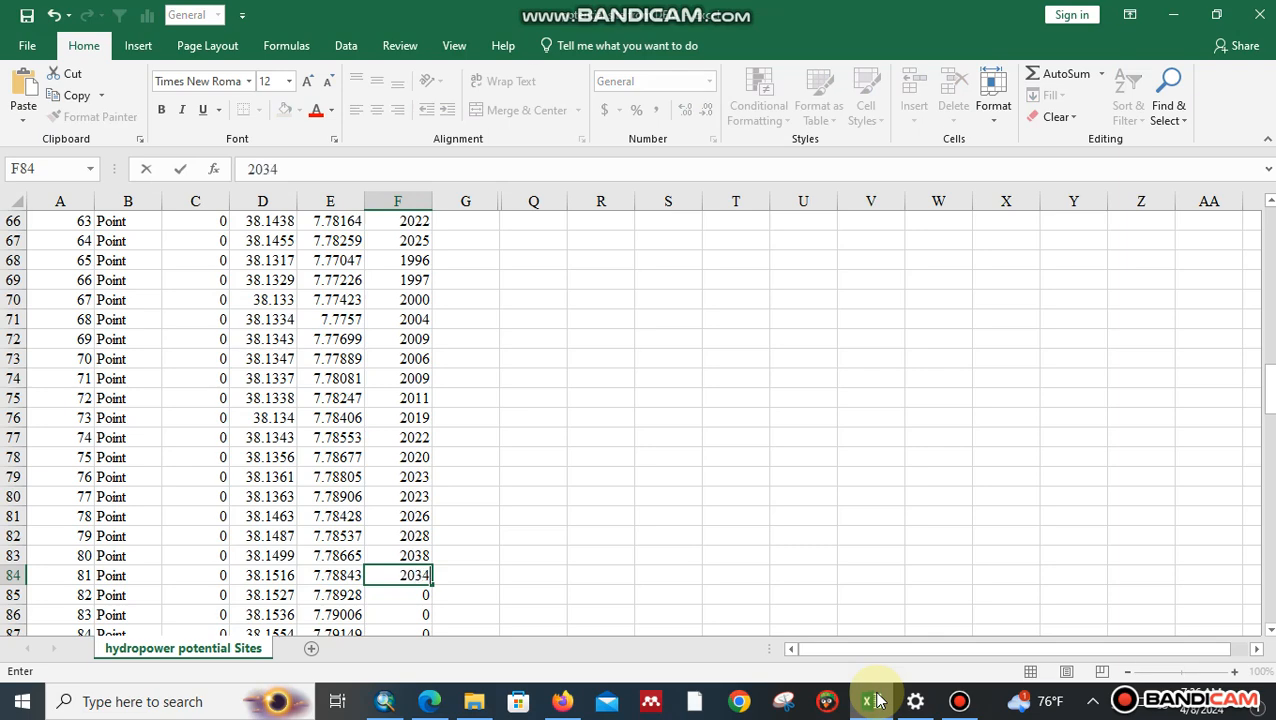
pyautogui.write('34')
pyautogui.press('Return')
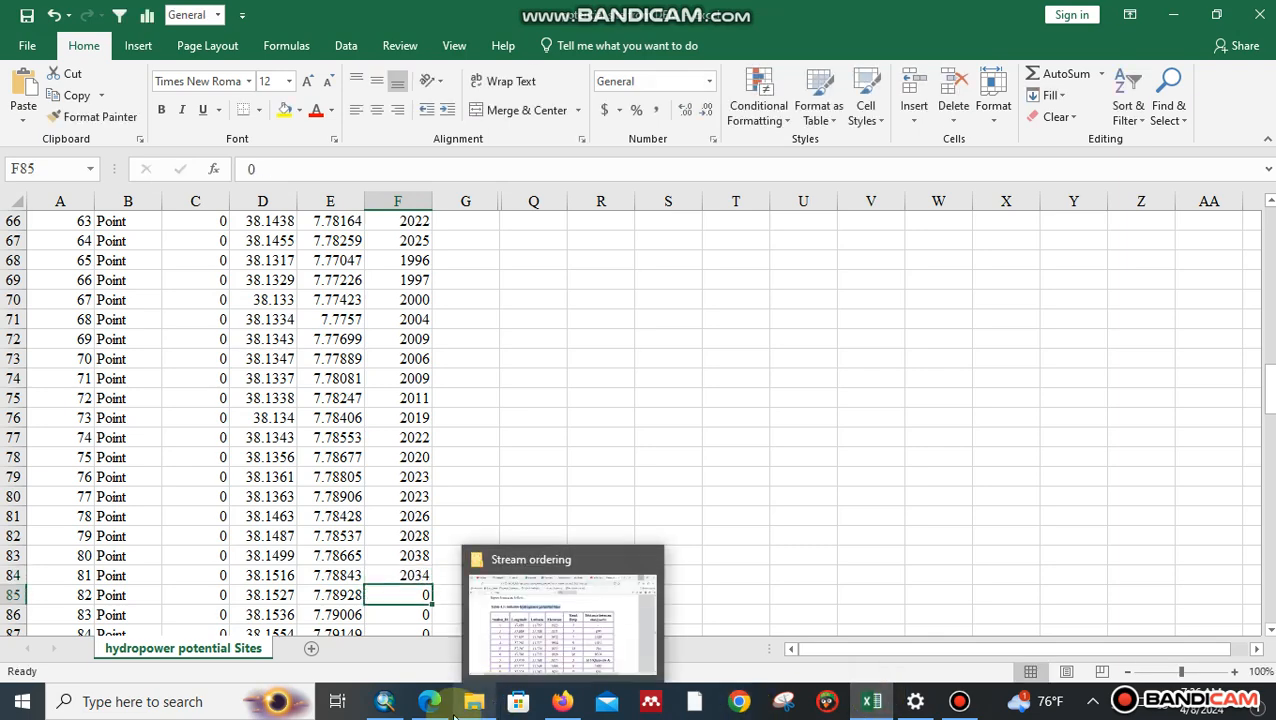
# Step: Select site point 82 in ArcMap and enter 2034 as its elevation in cell F85 of the Excel sheet
pyautogui.click(385, 705)
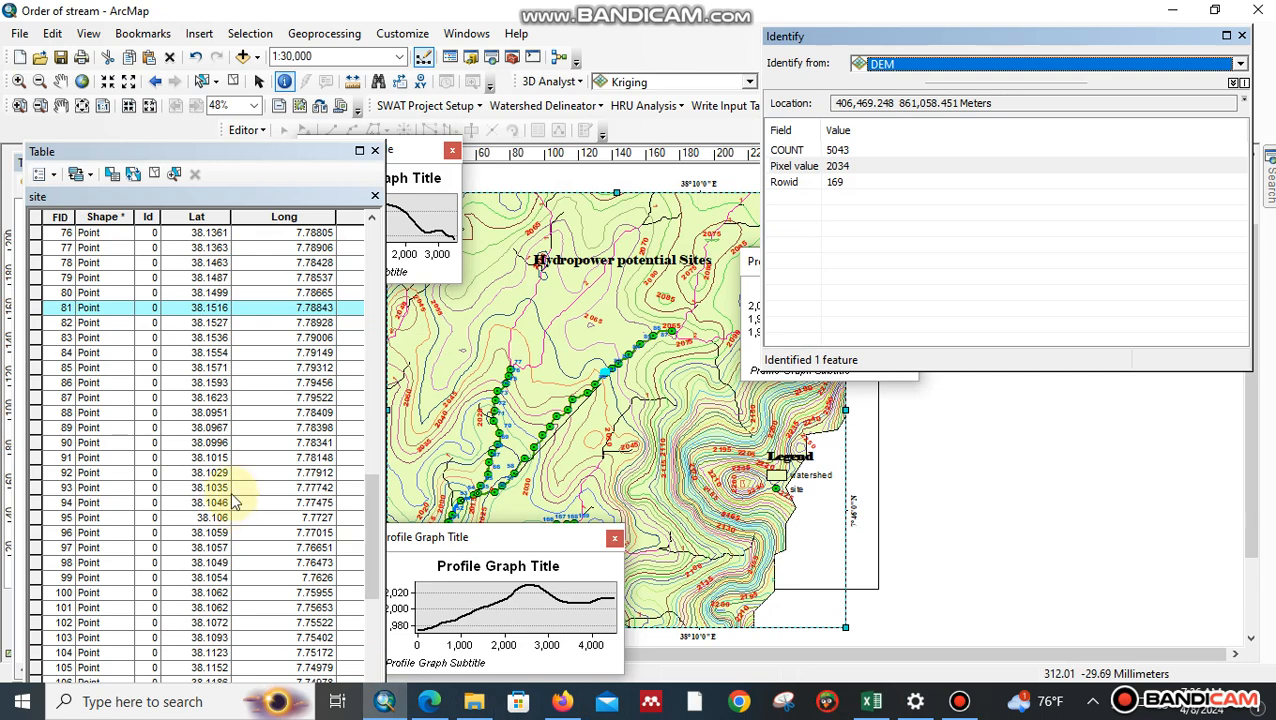
pyautogui.click(36, 323)
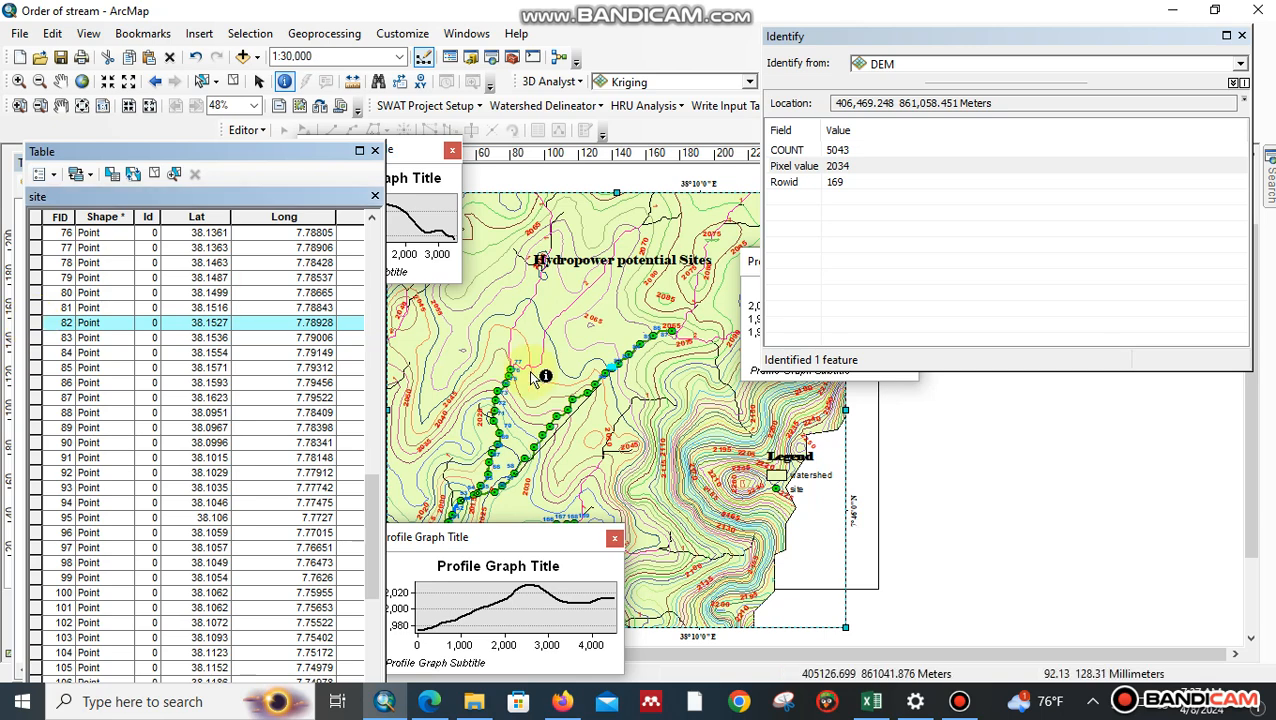
pyautogui.click(872, 703)
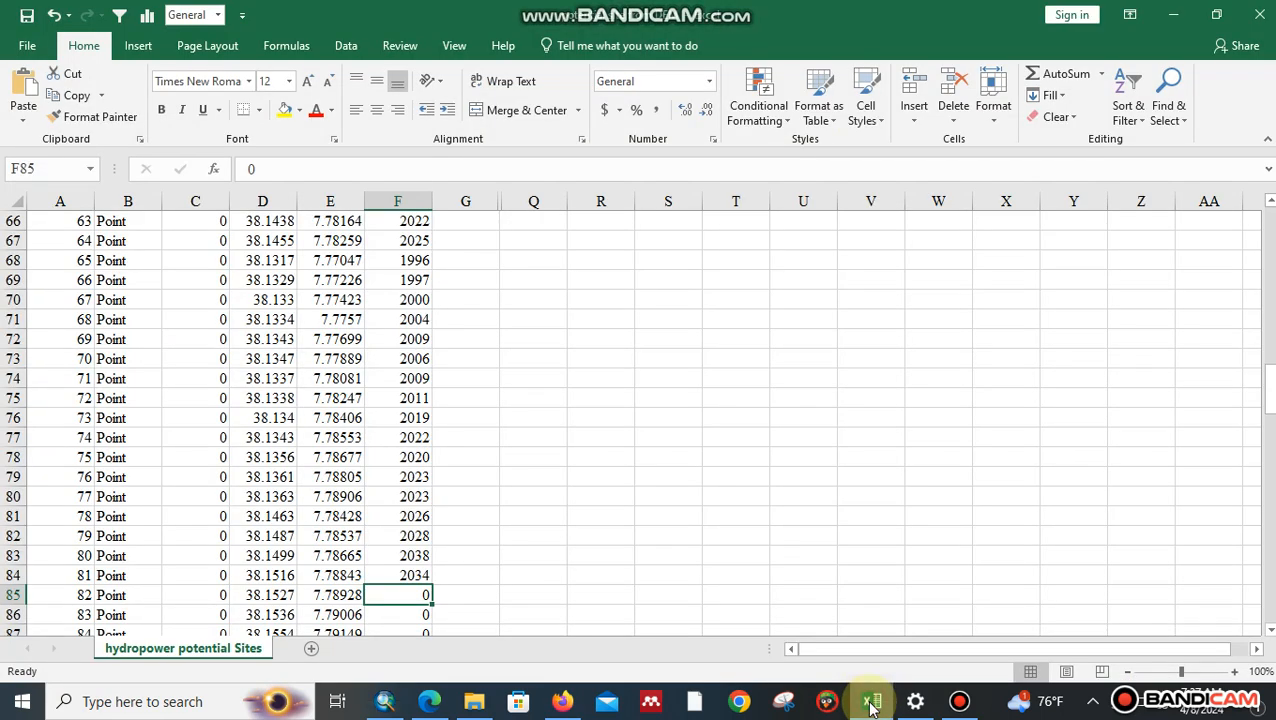
pyautogui.write('2034')
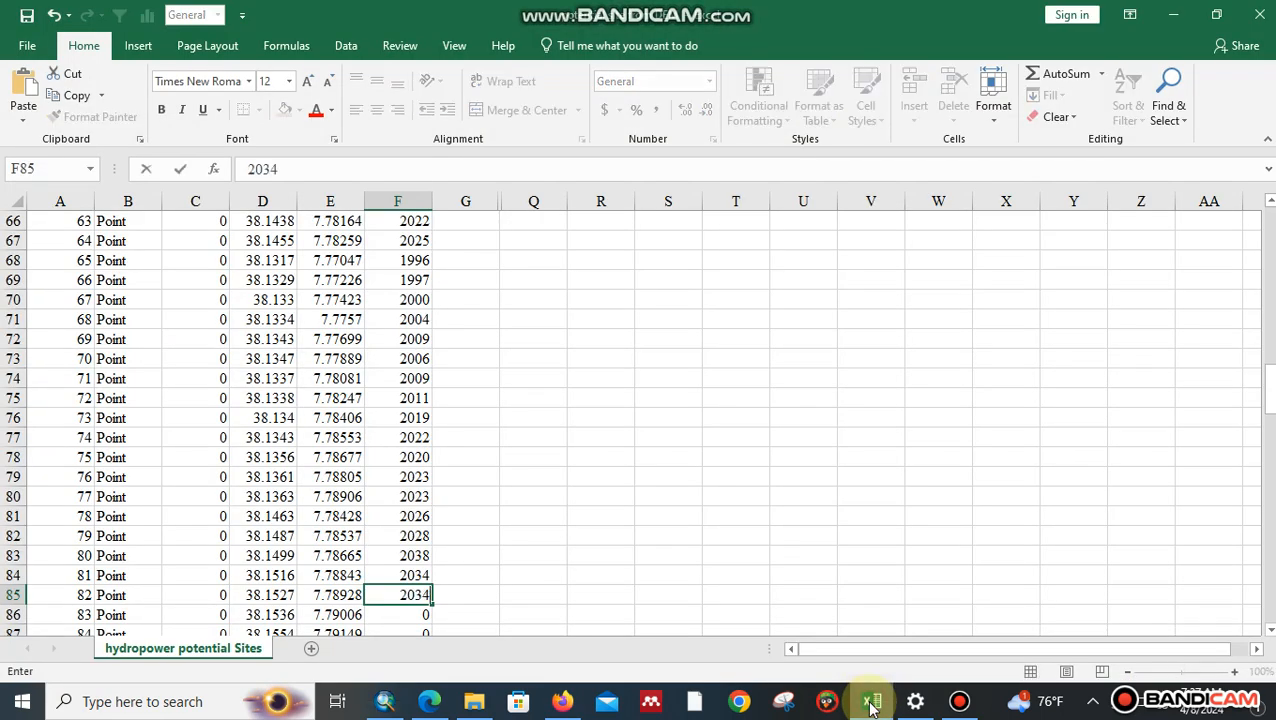
pyautogui.press('Return')
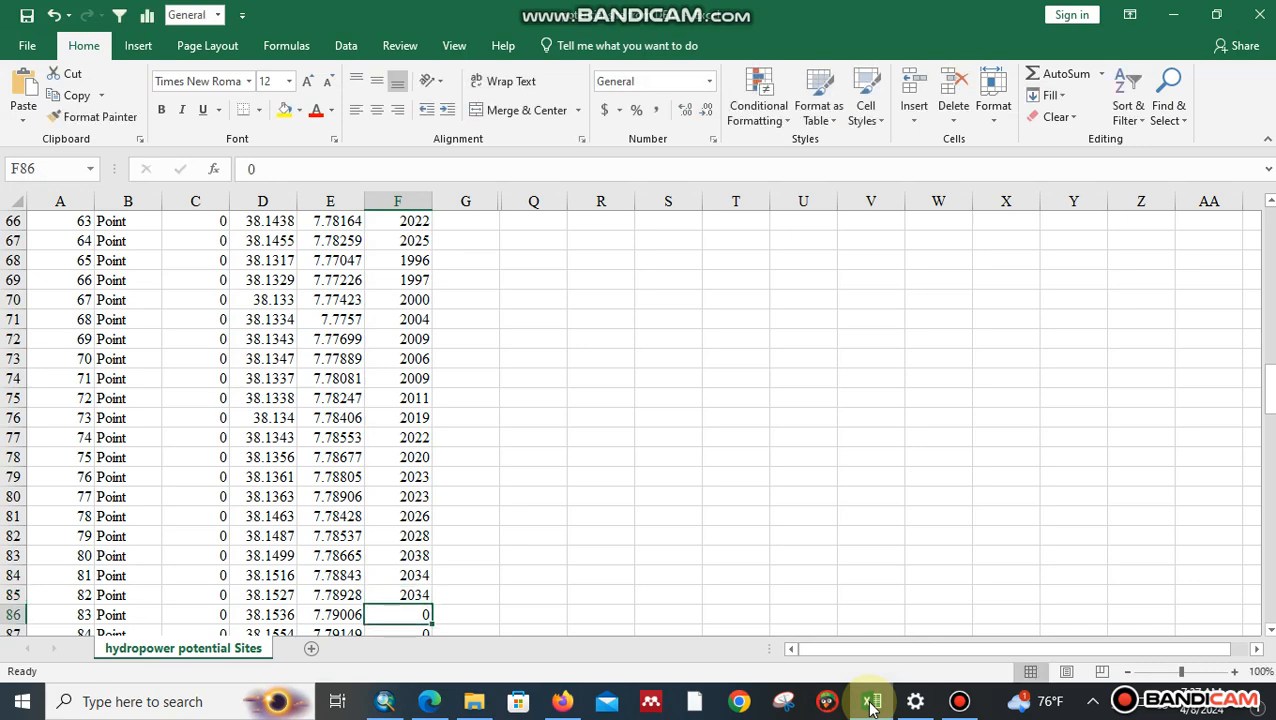
# Step: Select site point 83 in ArcMap, identify its DEM pixel value, and enter 2037 in cell F86 of the Excel sheet
pyautogui.click(386, 701)
pyautogui.click(35, 338)
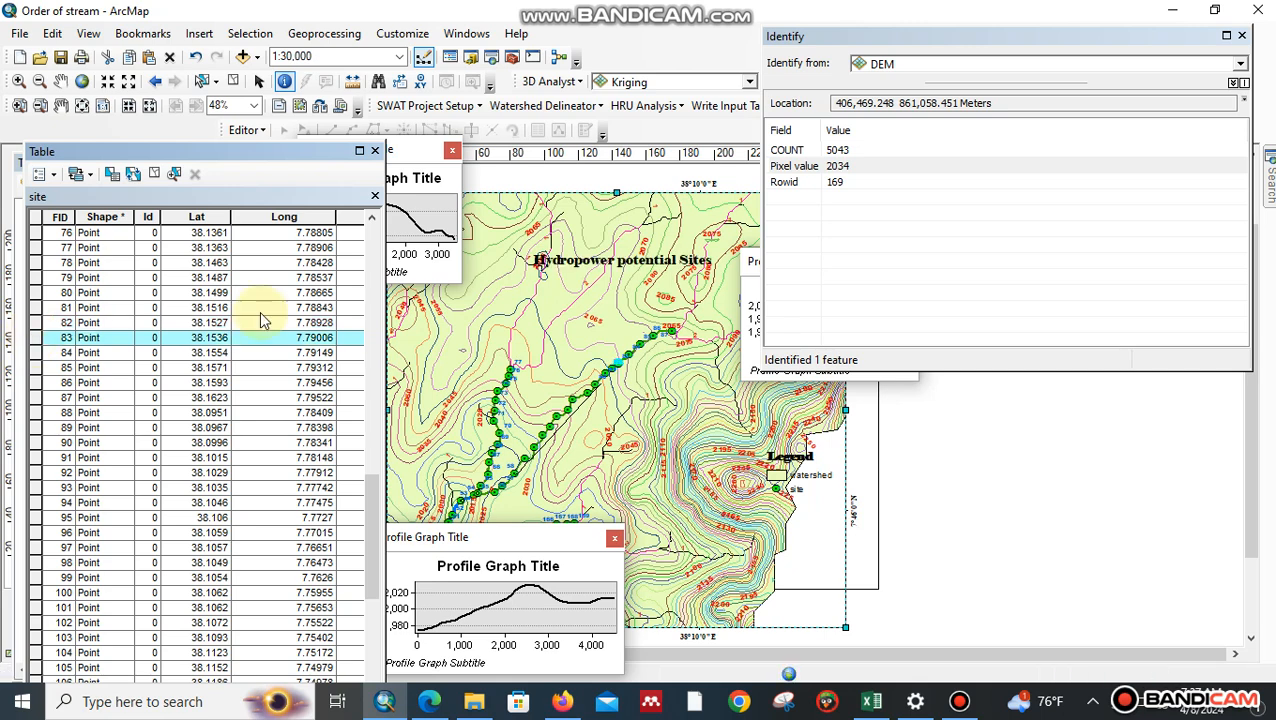
pyautogui.click(622, 365)
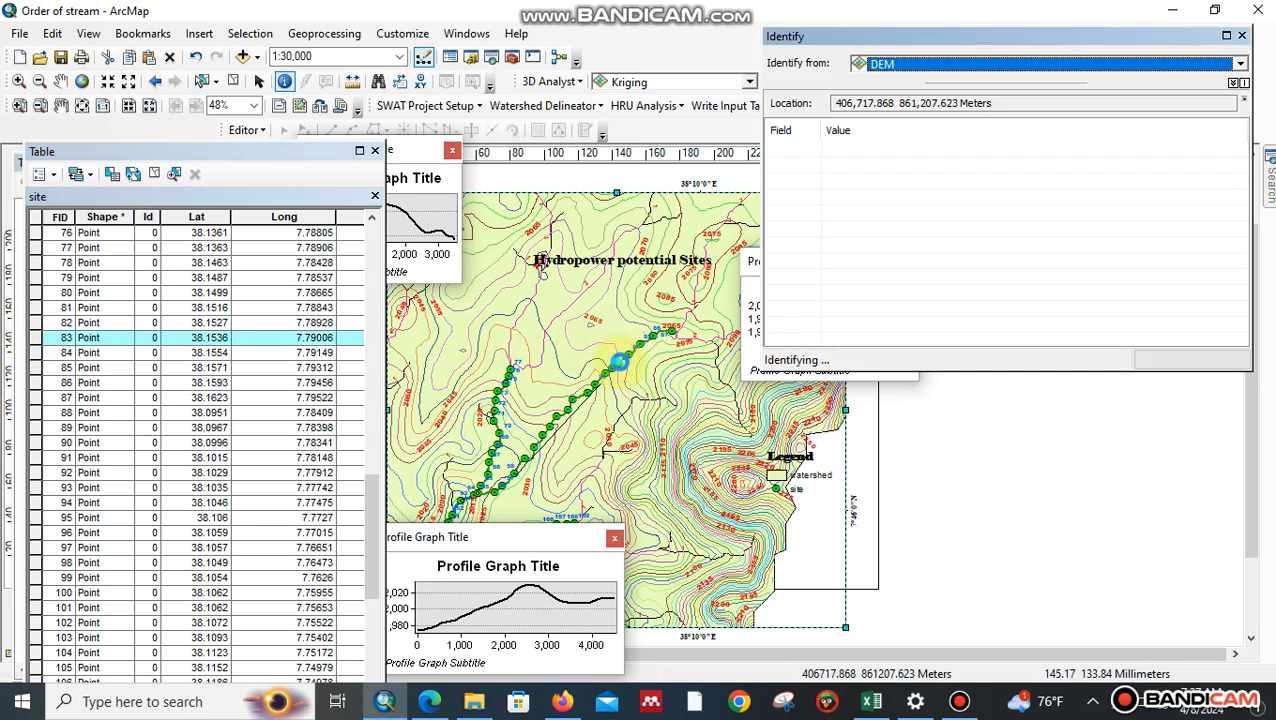
pyautogui.click(871, 701)
pyautogui.write('2037')
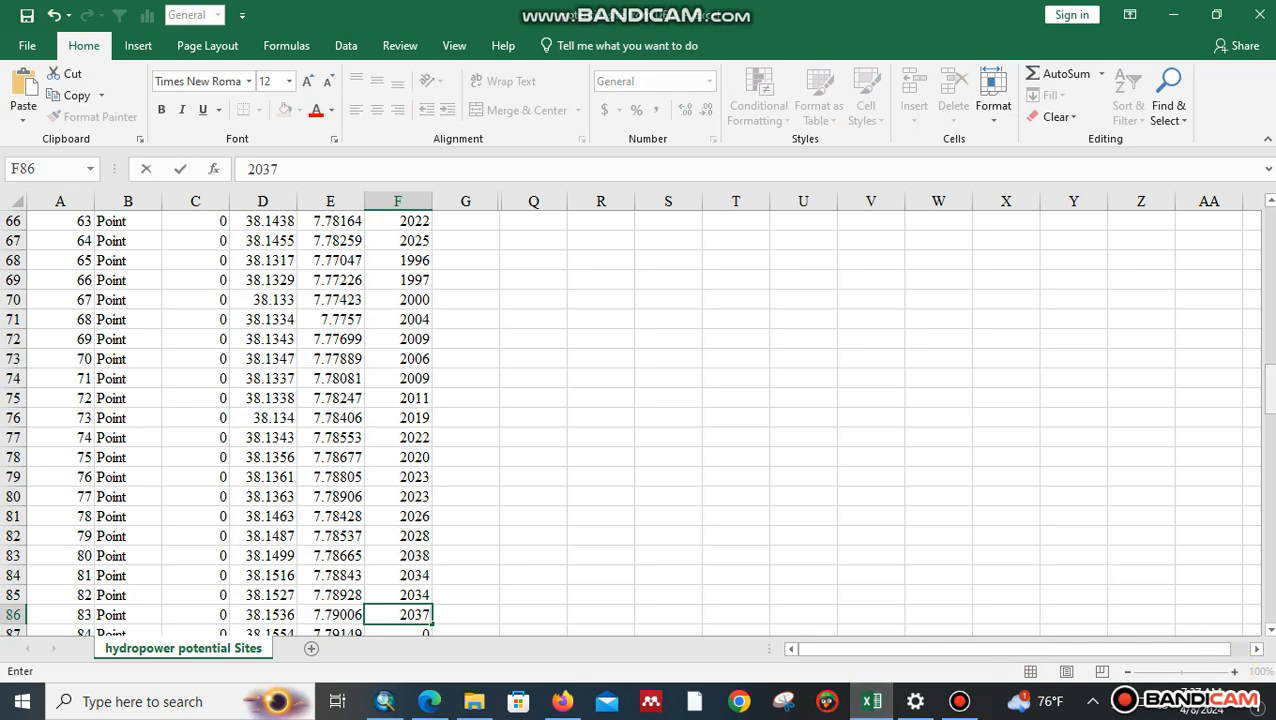
pyautogui.moveTo(1268, 400); pyautogui.dragTo(1270, 453)
pyautogui.click(420, 284)
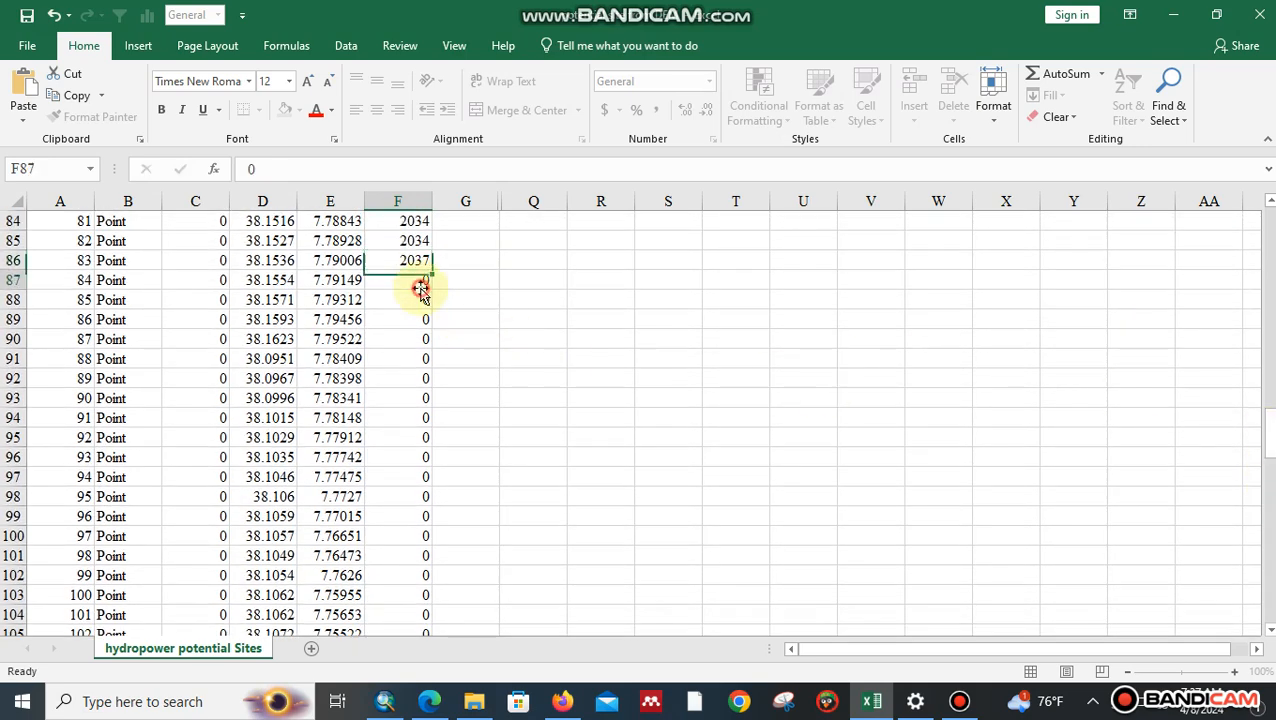
# Step: Select site point 84 in ArcMap, identify its DEM pixel value, and enter 2039 in cell F87 of the Excel sheet
pyautogui.click(384, 701)
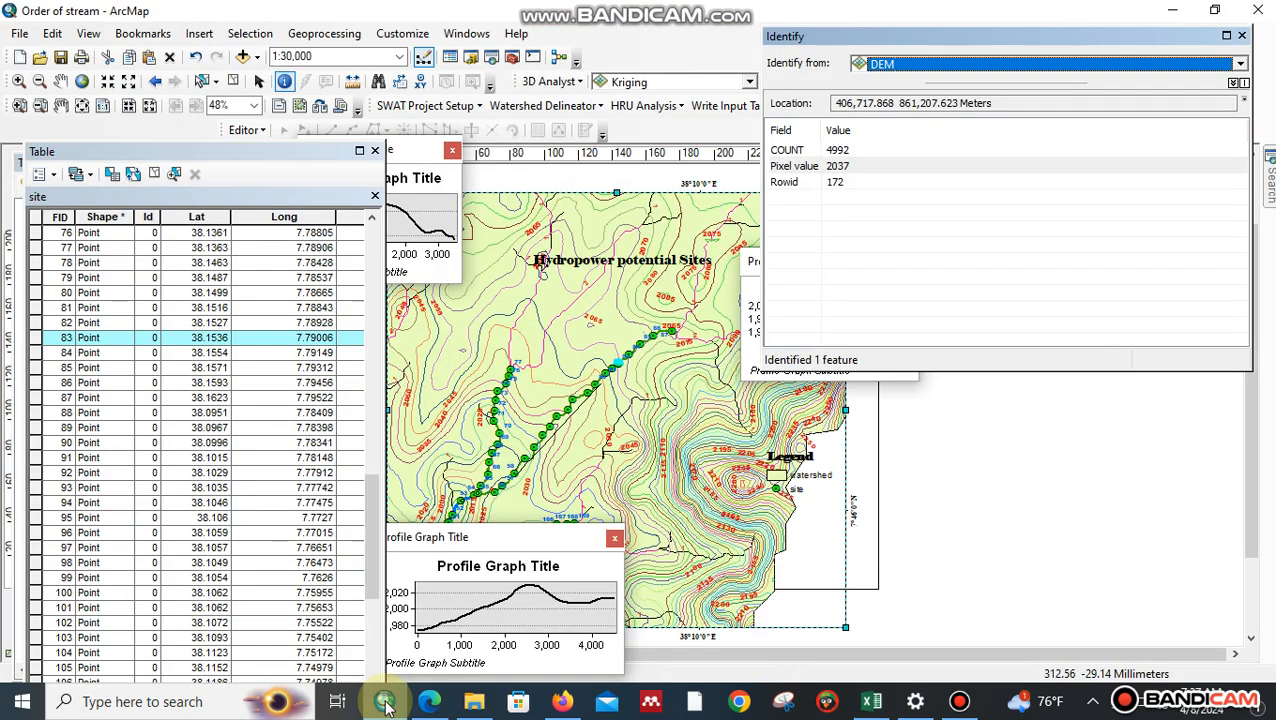
pyautogui.click(37, 353)
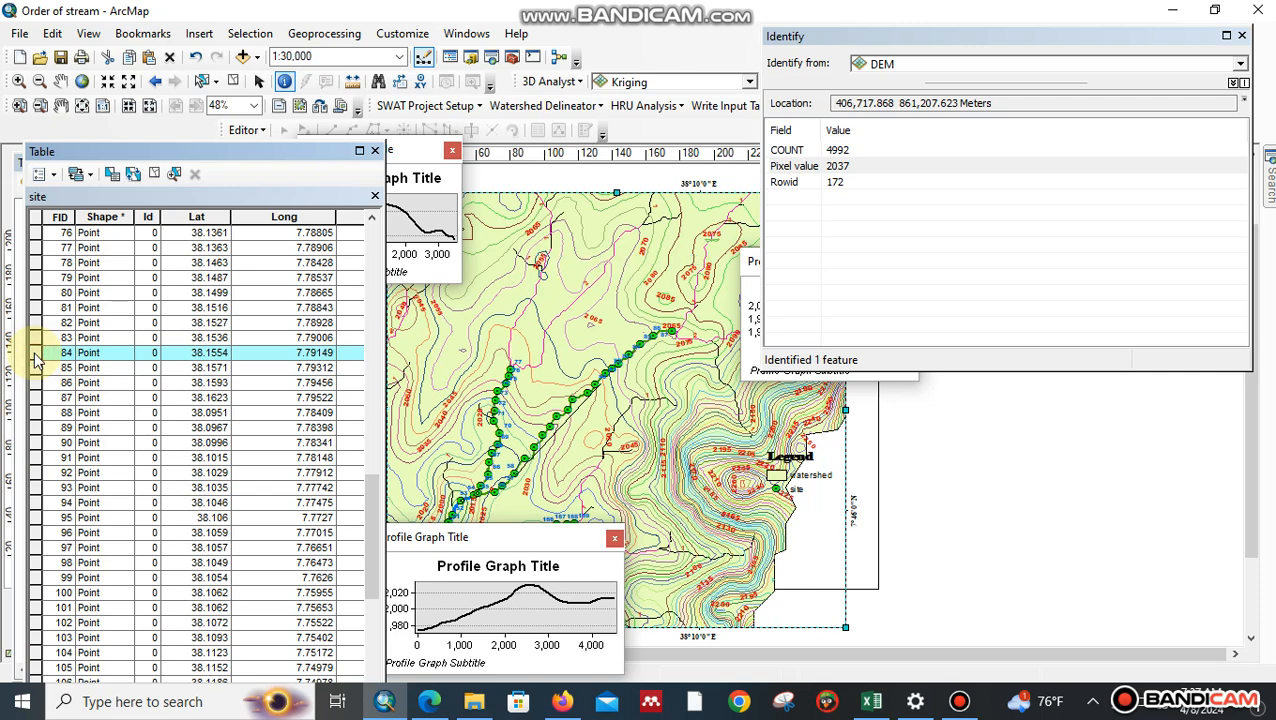
pyautogui.click(630, 357)
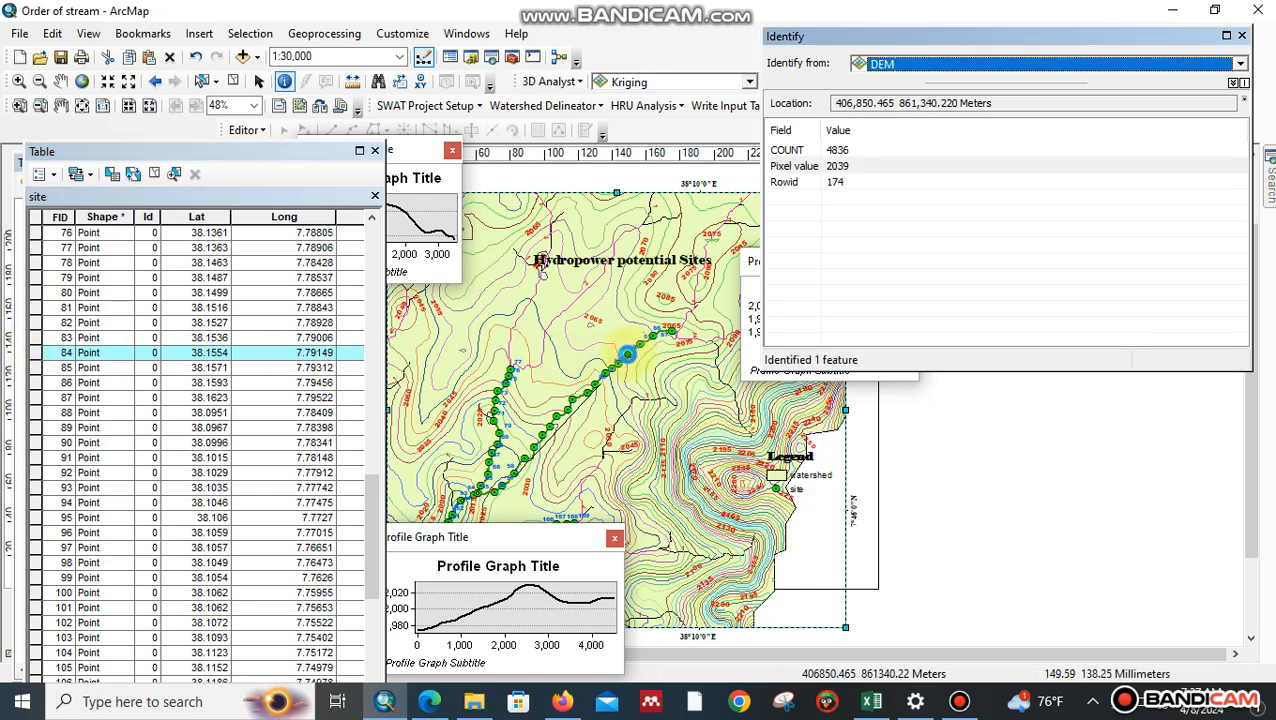
pyautogui.click(872, 701)
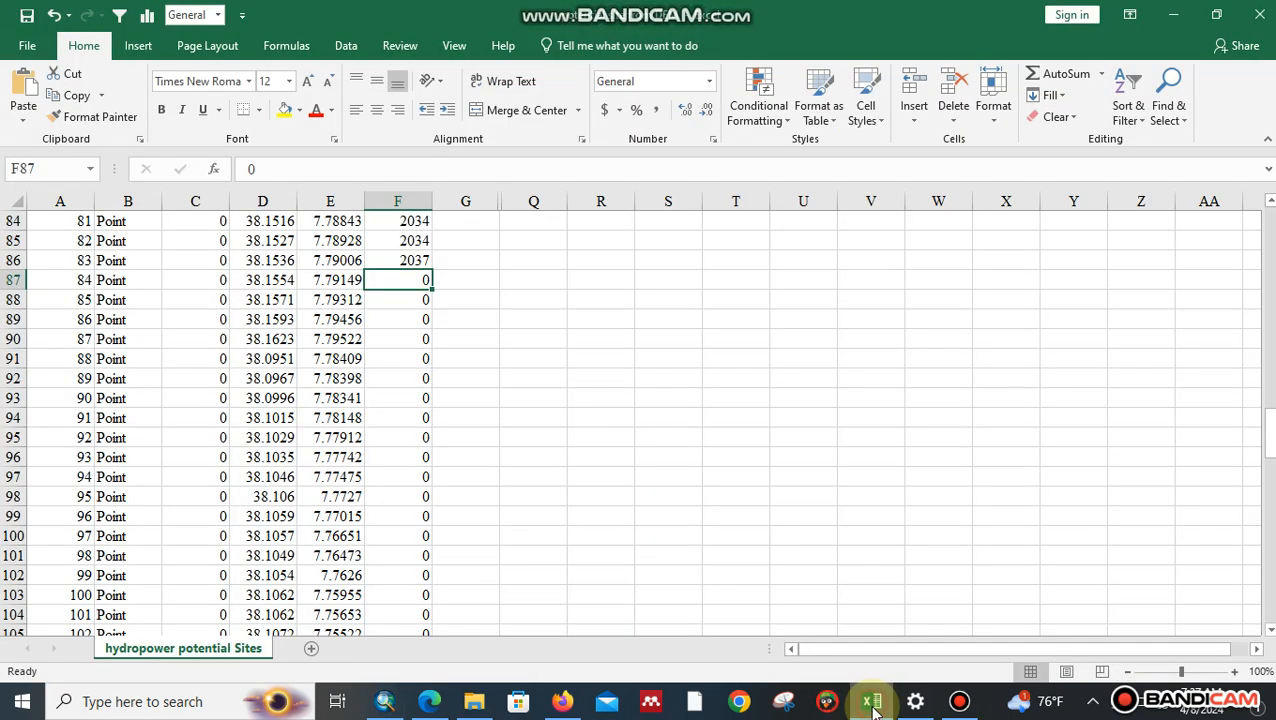
pyautogui.write('2039')
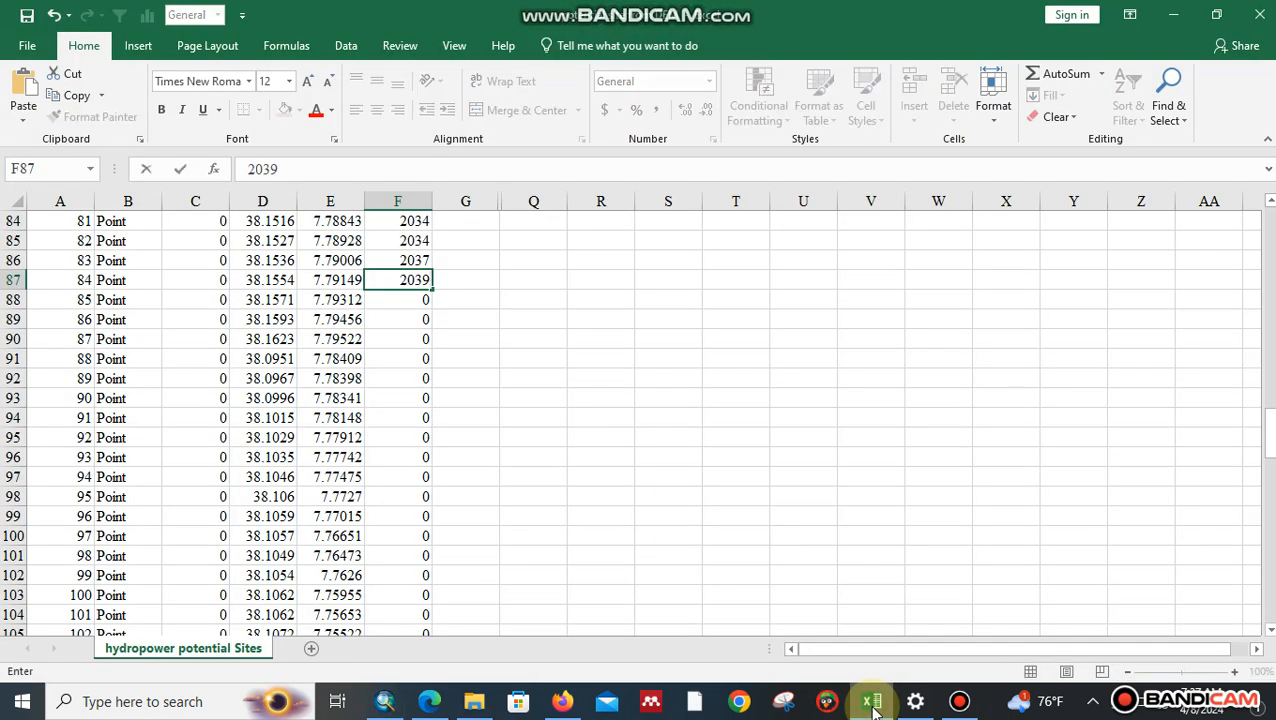
pyautogui.press('Return')
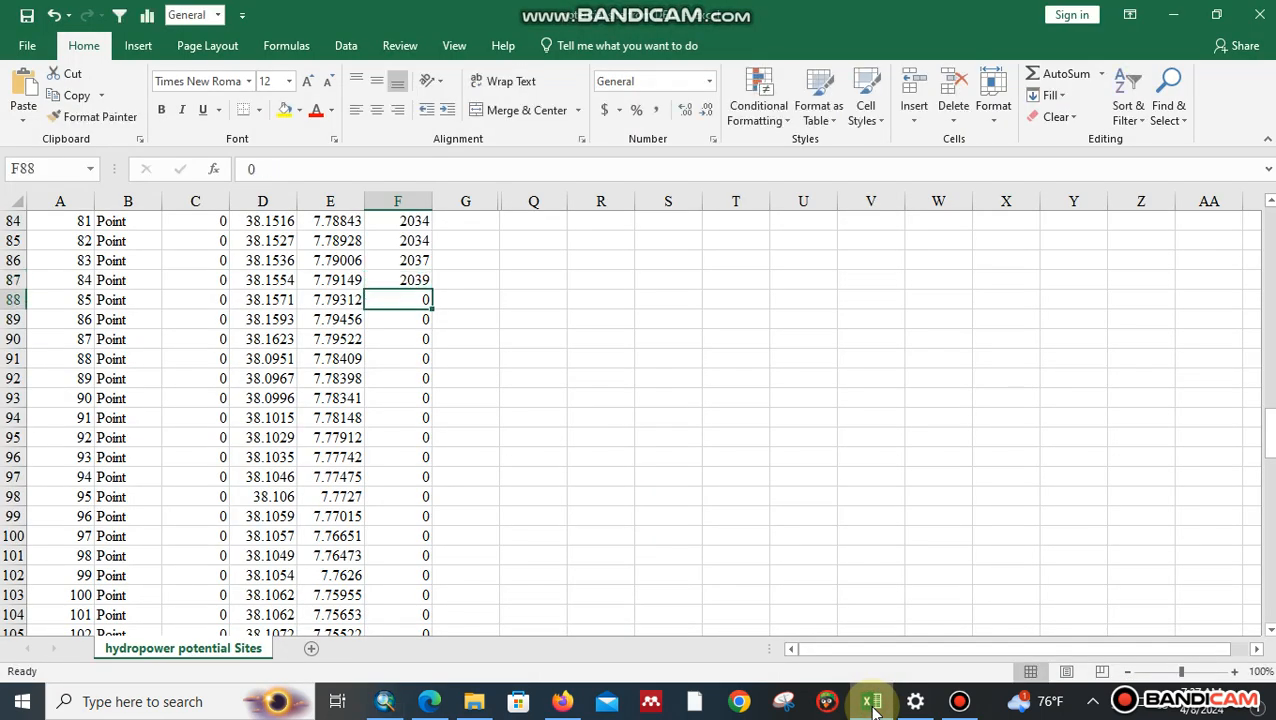
# Step: Select site point 85 in ArcMap, identify its DEM pixel value, and enter 2043 in cell F88 of the Excel sheet
pyautogui.click(387, 703)
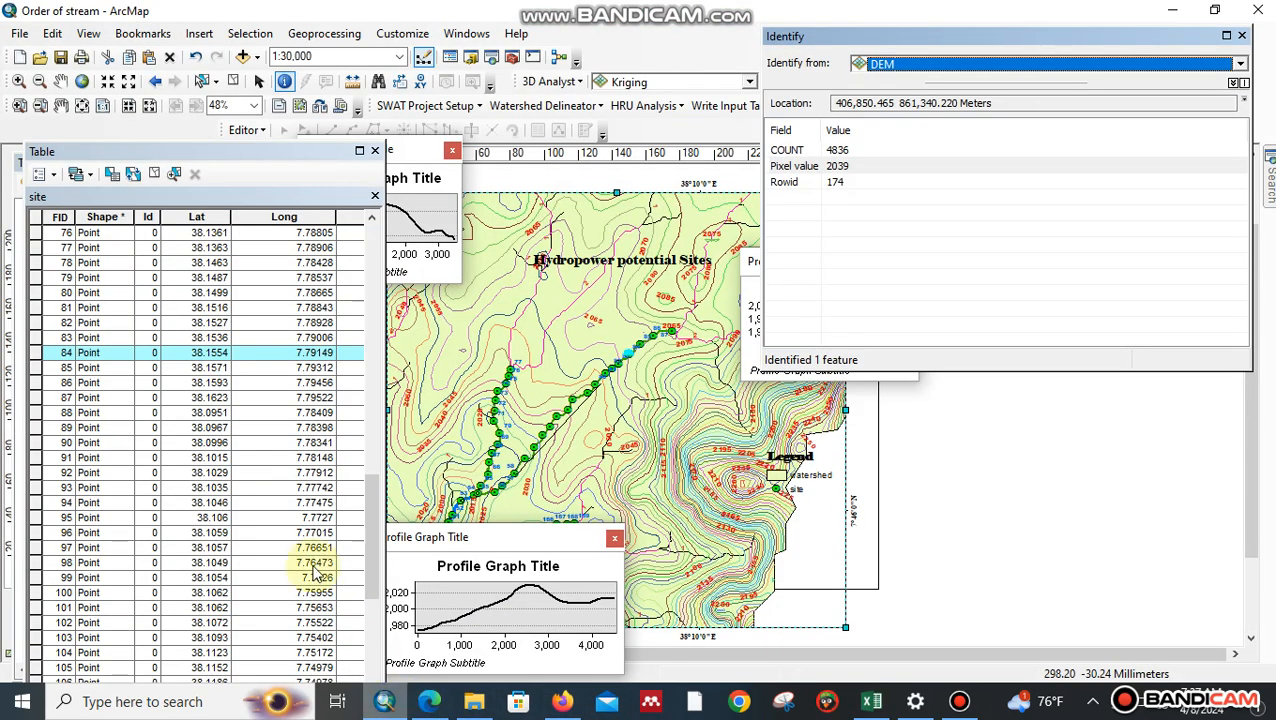
pyautogui.click(35, 368)
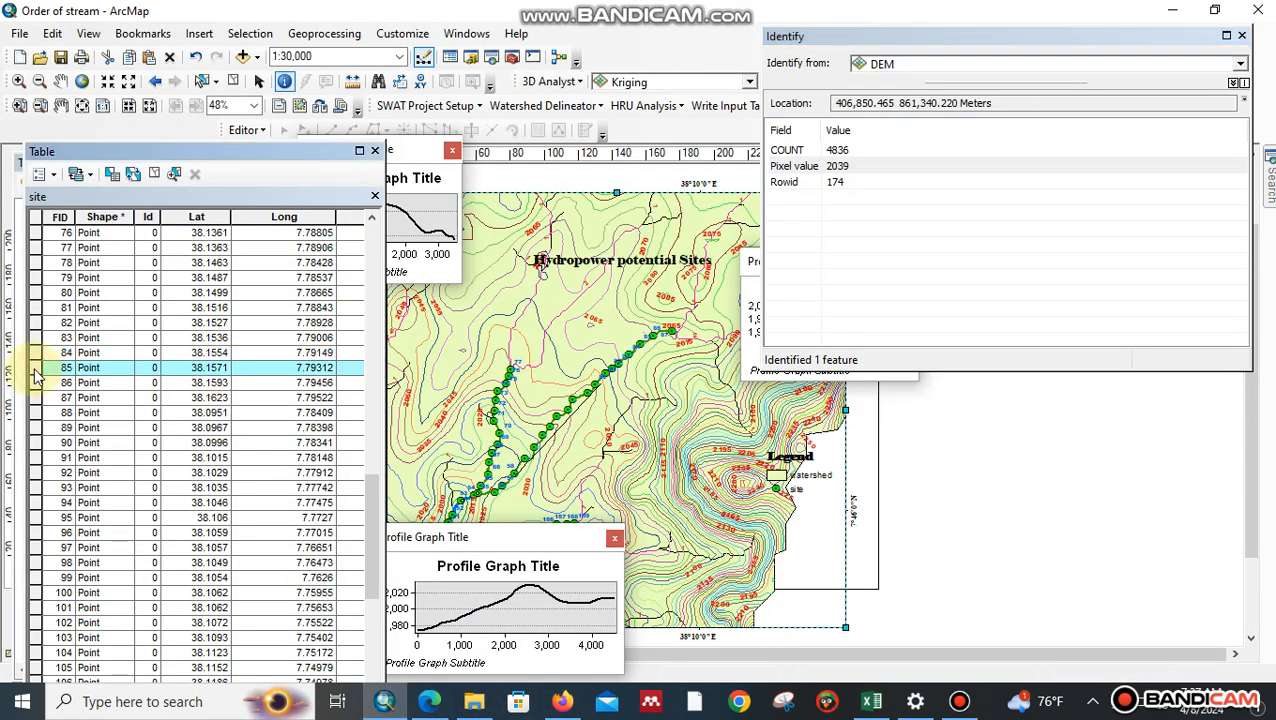
pyautogui.click(640, 341)
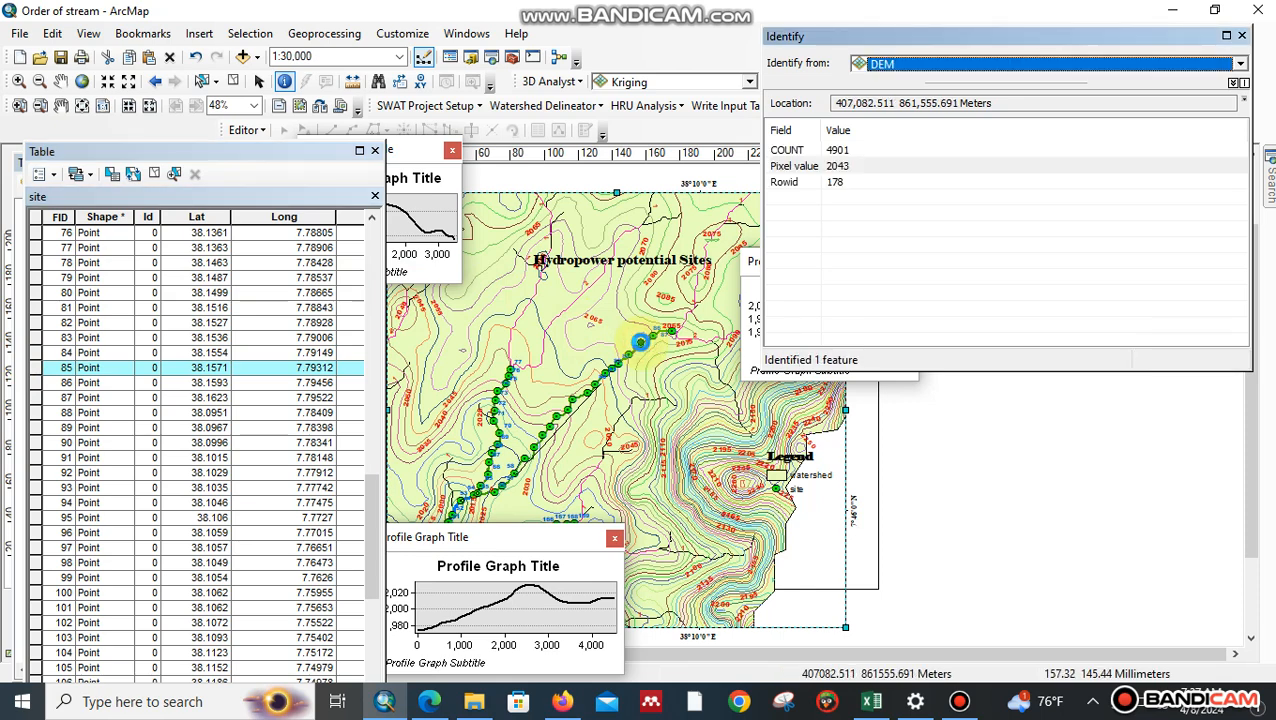
pyautogui.click(872, 701)
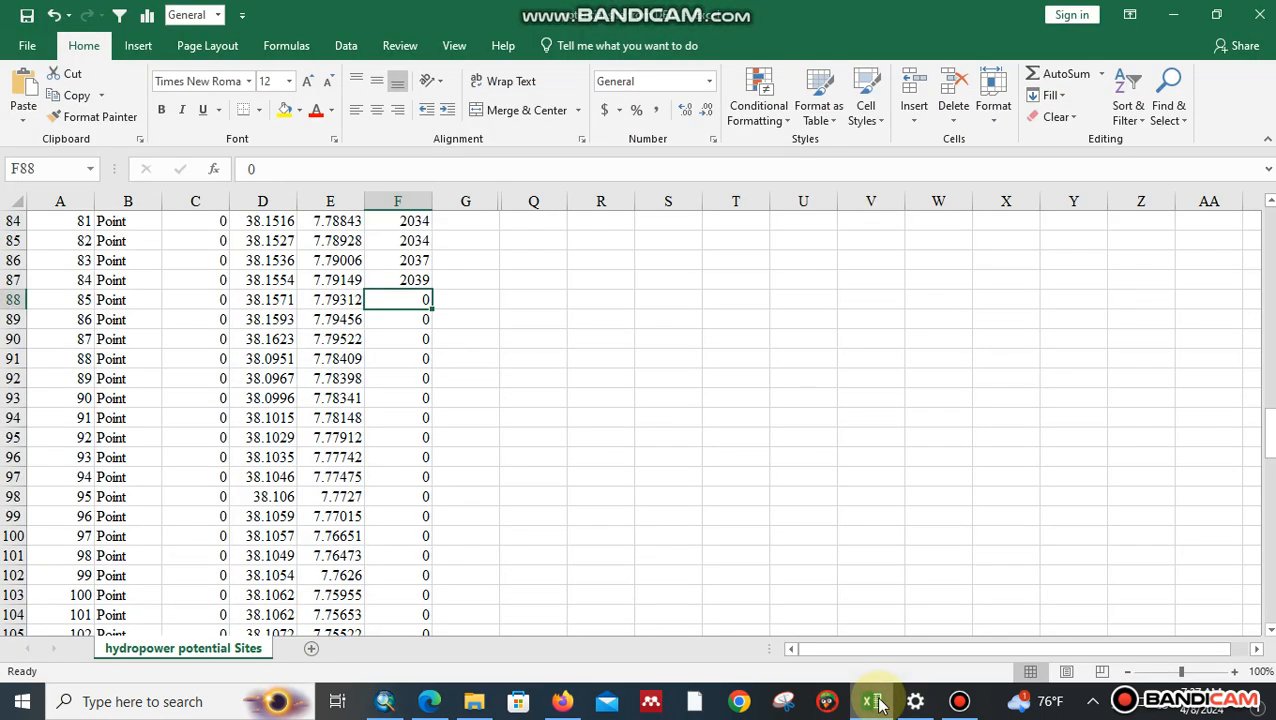
pyautogui.write('2043')
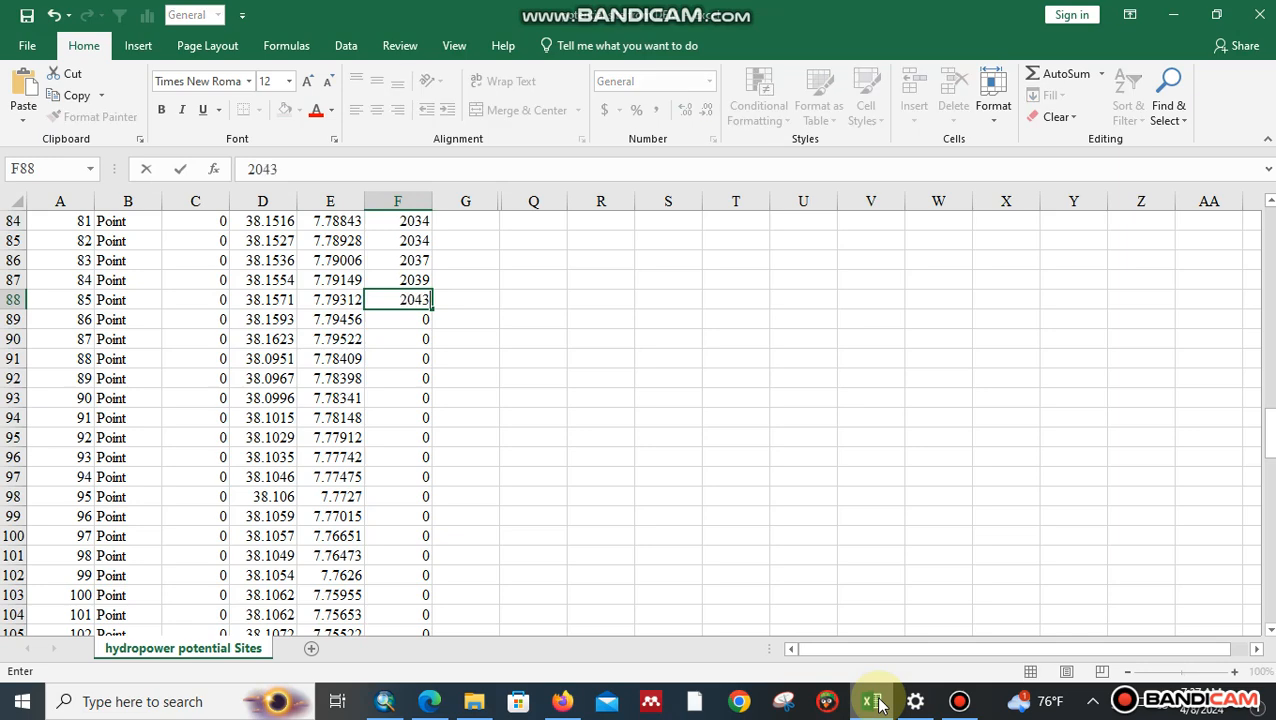
pyautogui.press('Return')
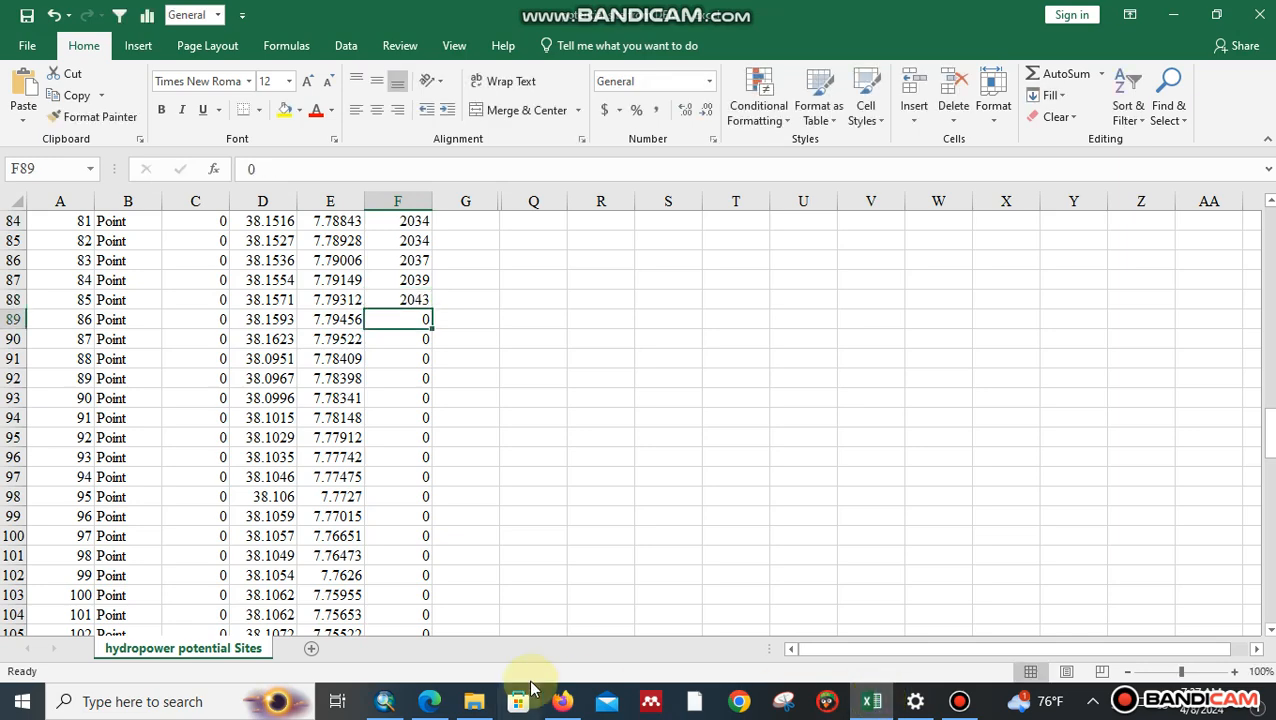
# Step: Select site point 86 in ArcMap, identify its DEM pixel value, and enter 2049 in cell F89 of the Excel sheet
pyautogui.click(384, 701)
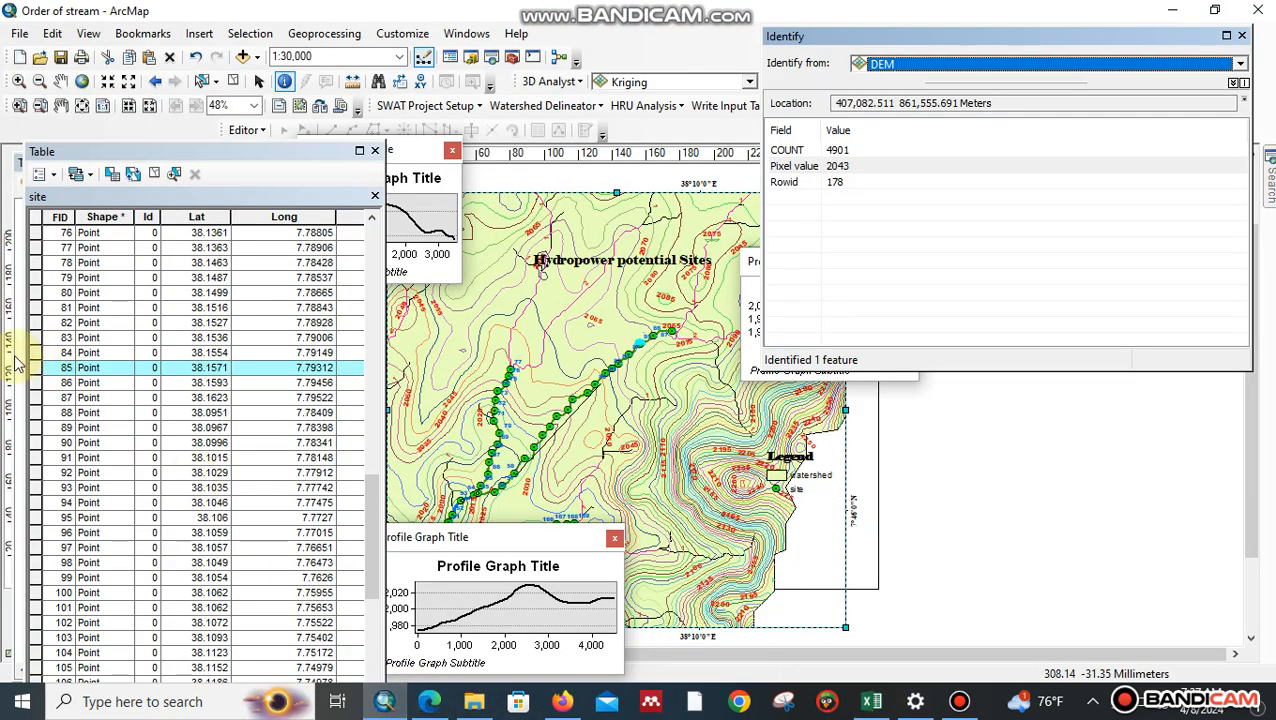
pyautogui.click(40, 382)
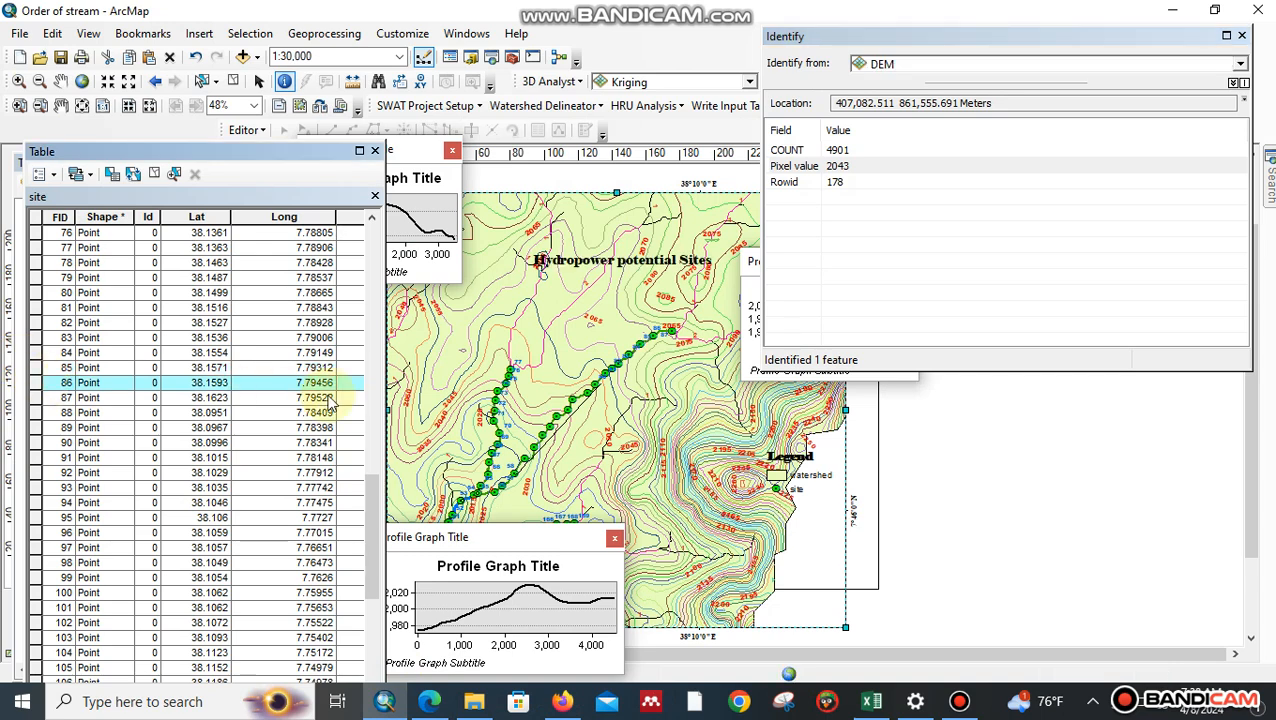
pyautogui.click(658, 334)
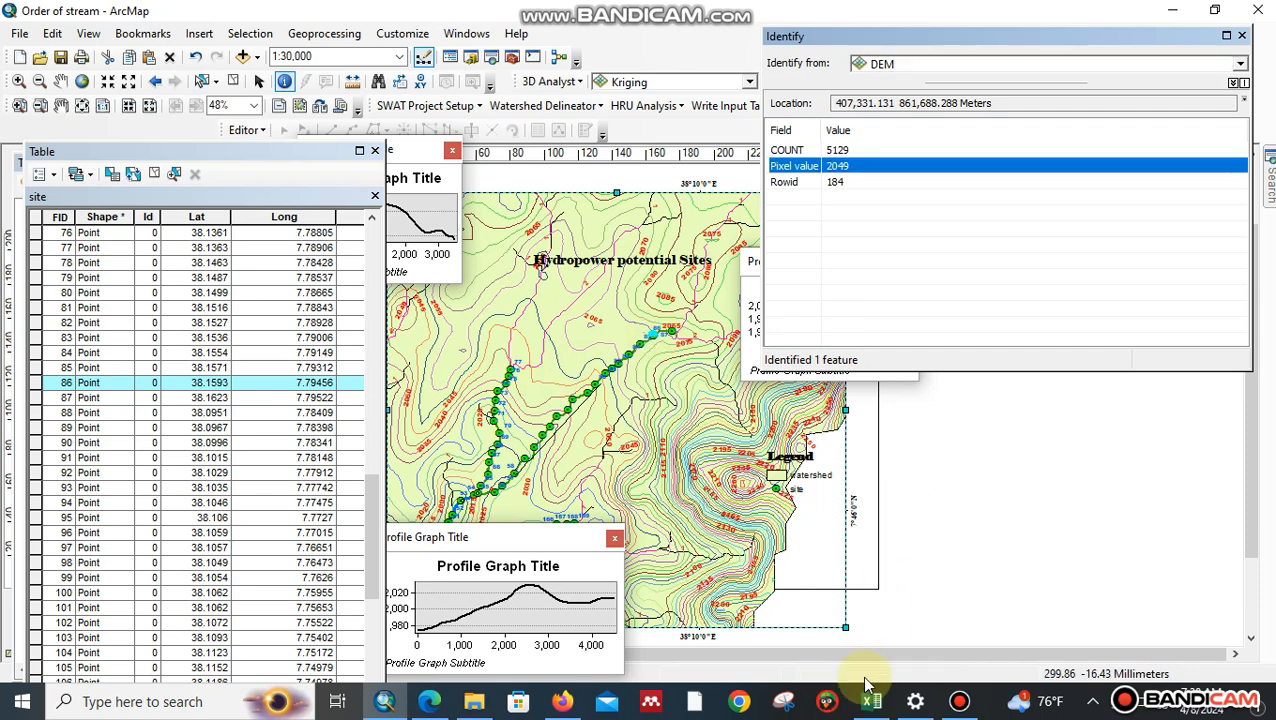
pyautogui.click(870, 700)
pyautogui.write('2049')
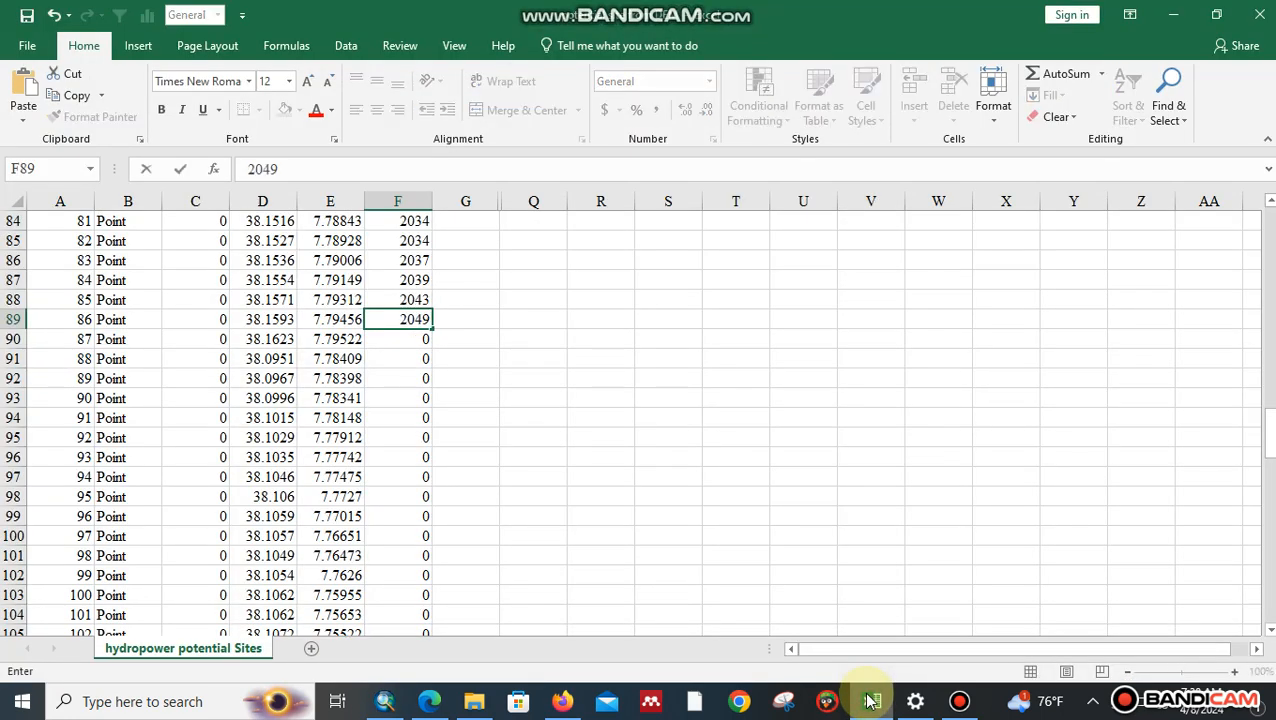
pyautogui.press('Return')
# Step: Select site point 87 in ArcMap, identify its DEM pixel value, and enter 2054 in cell F90 of the Excel sheet
pyautogui.click(384, 701)
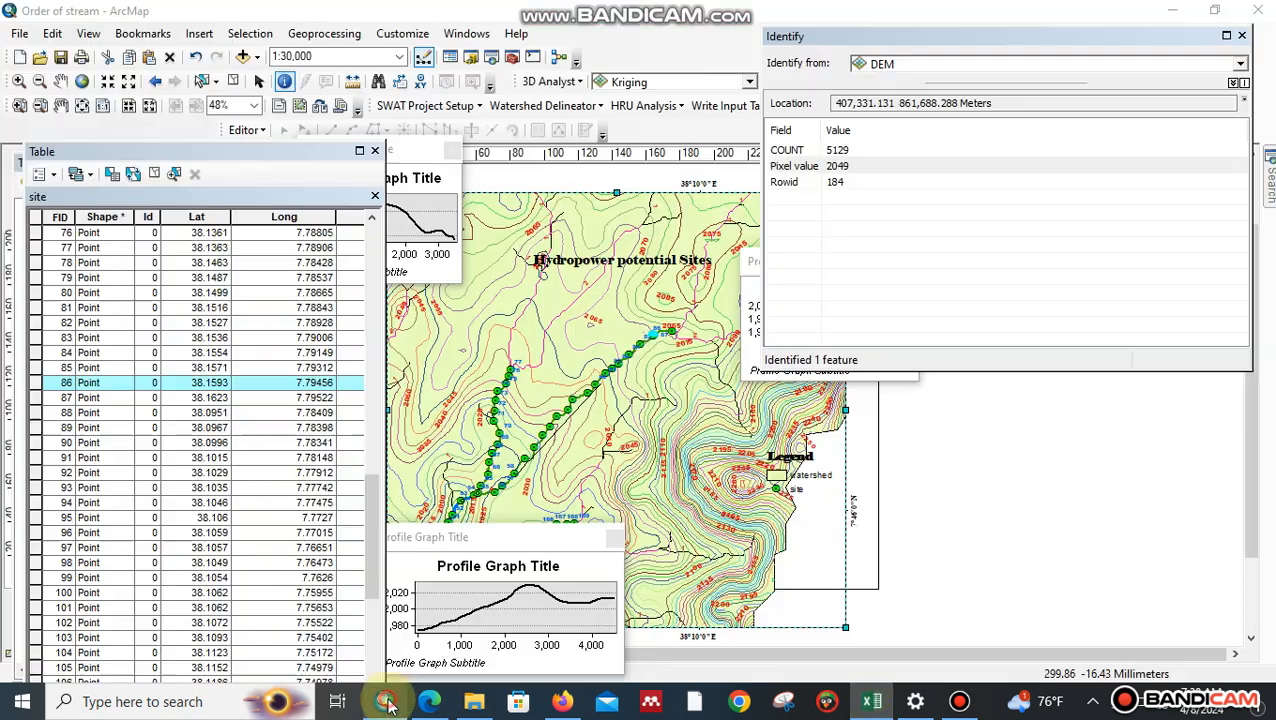
pyautogui.click(36, 398)
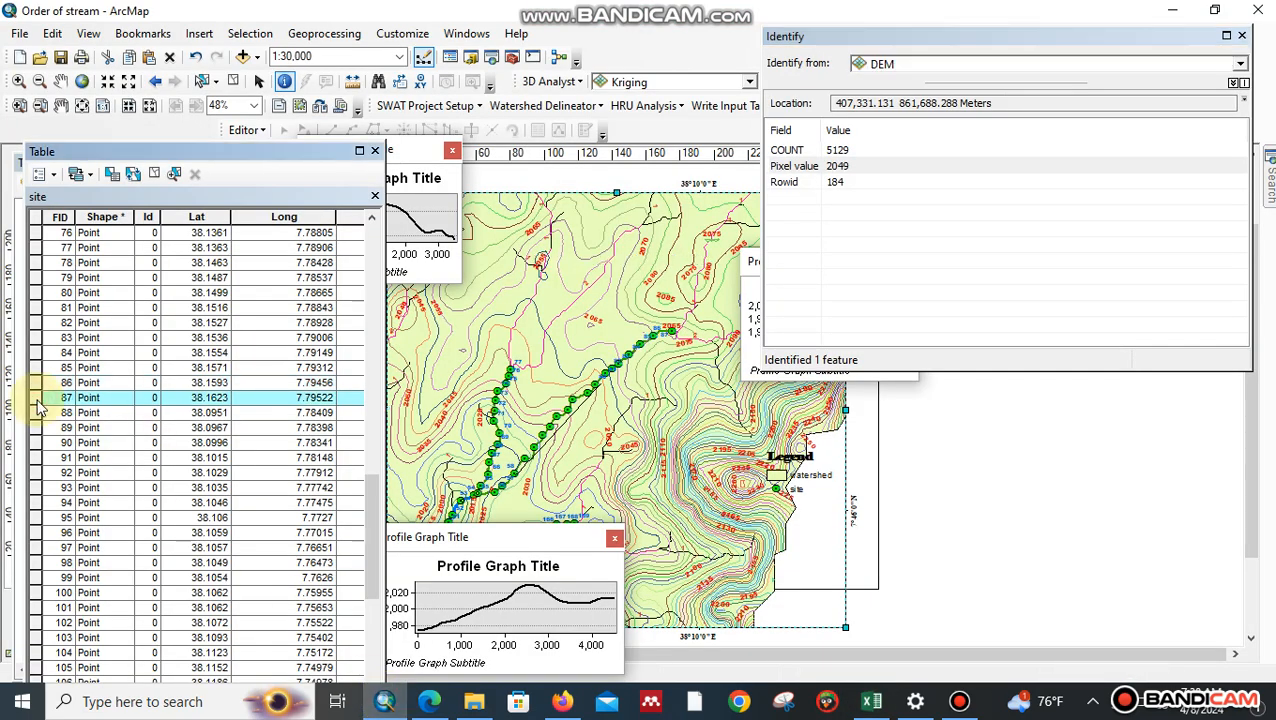
pyautogui.click(670, 329)
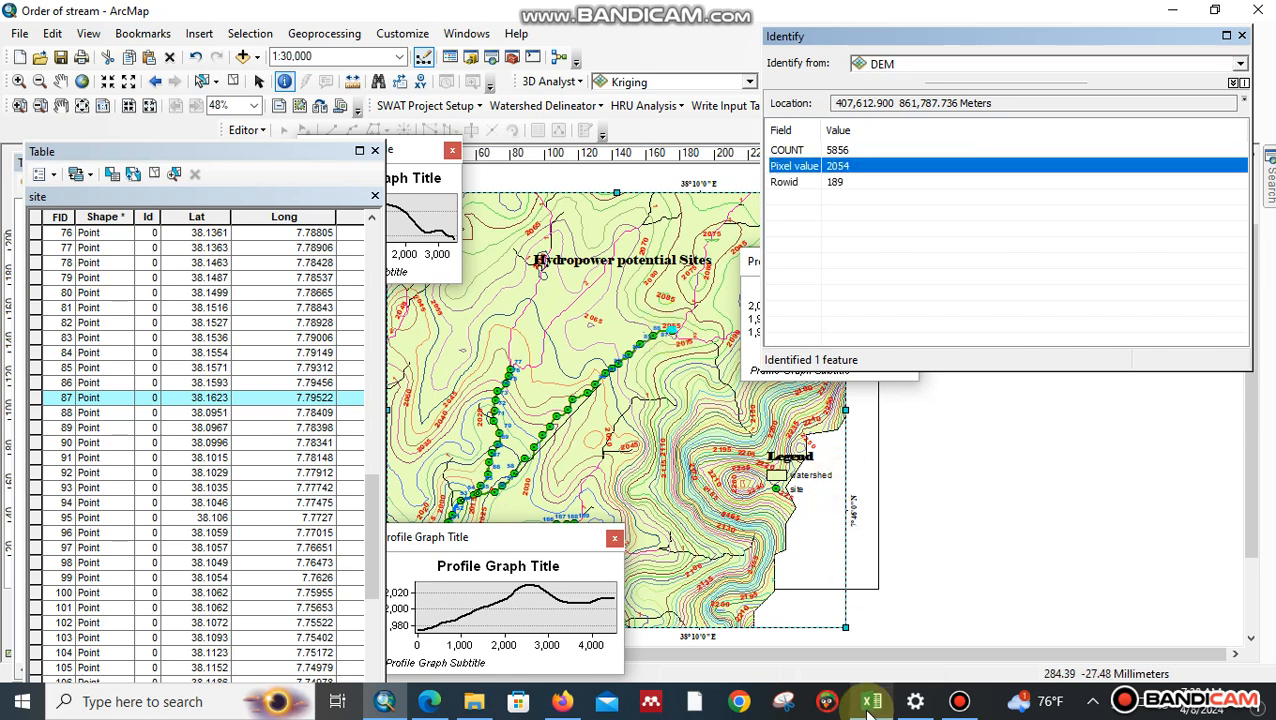
pyautogui.click(871, 701)
pyautogui.write('20')
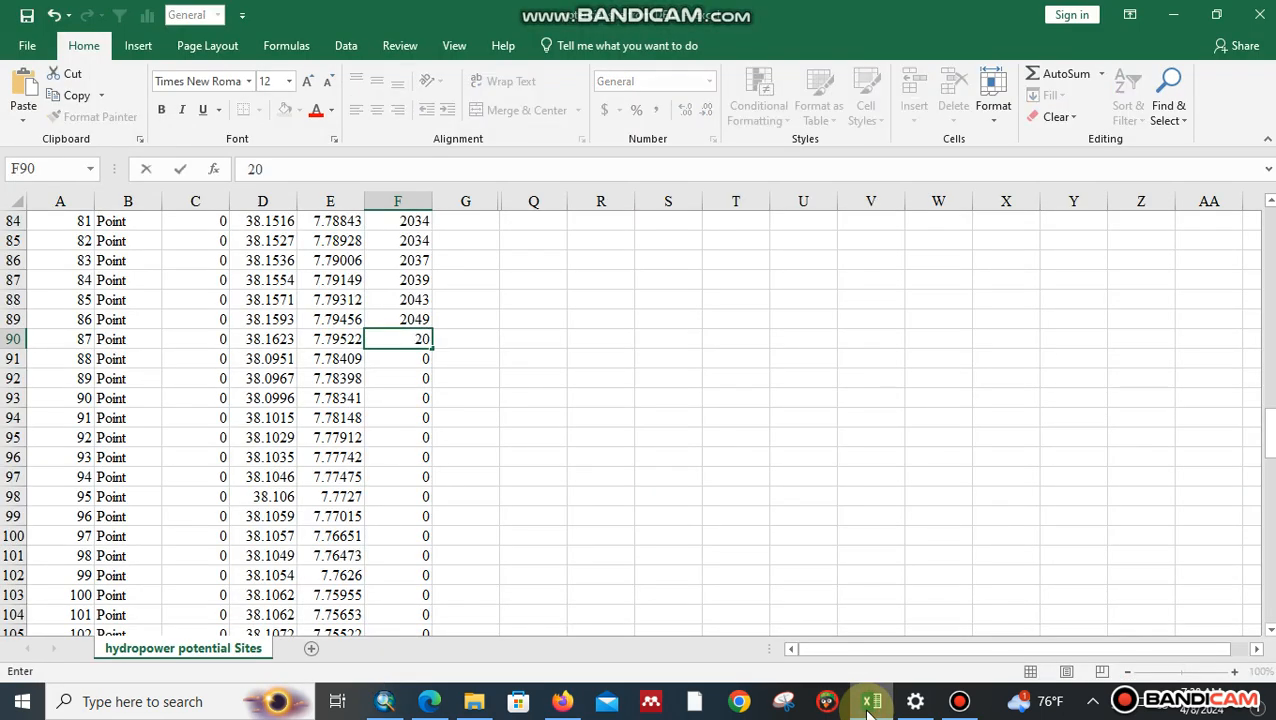
pyautogui.write('54')
pyautogui.press('Return')
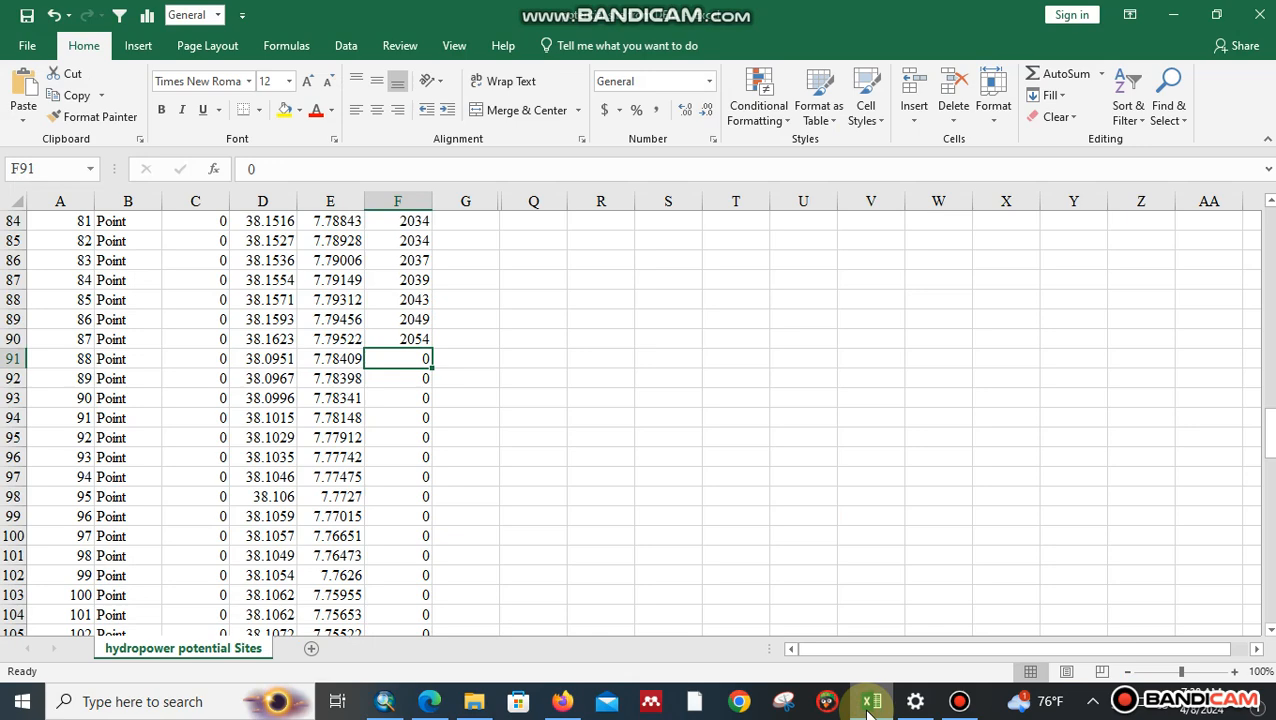
# Step: Switch to ArcMap, select site point 88 in the attribute table, and search the stream branches on the map for its location
pyautogui.click(385, 699)
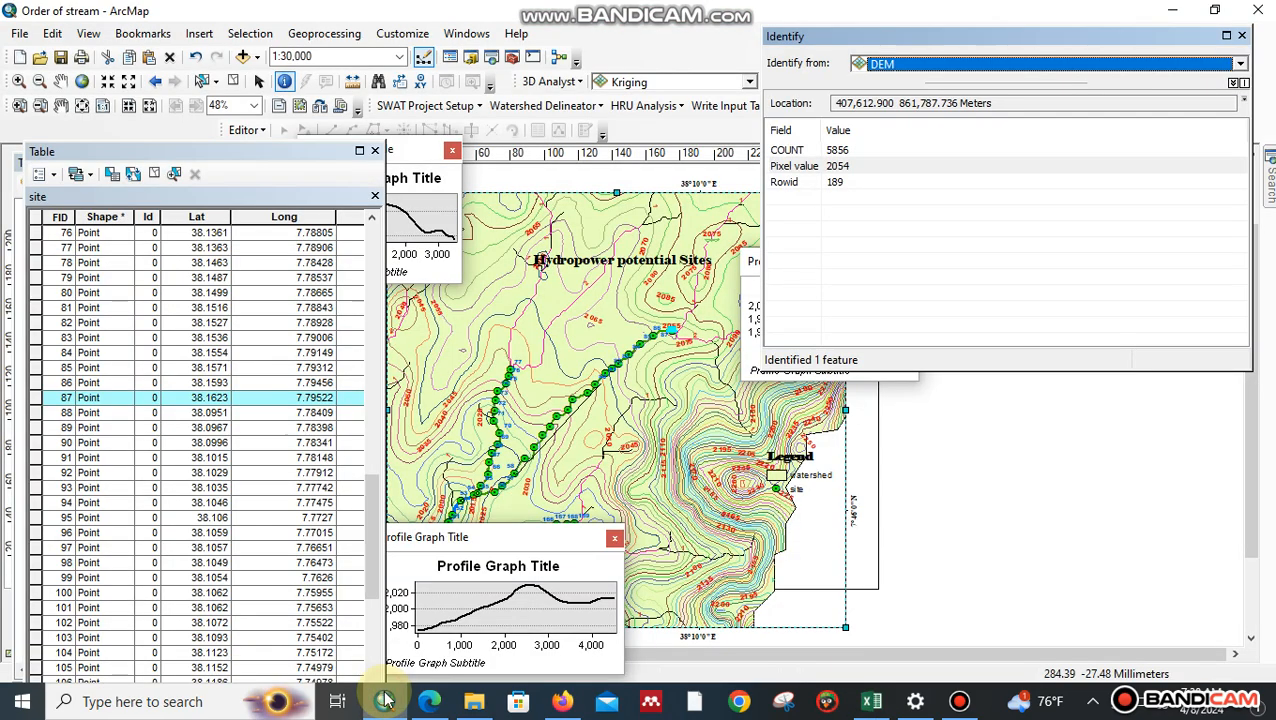
pyautogui.click(37, 412)
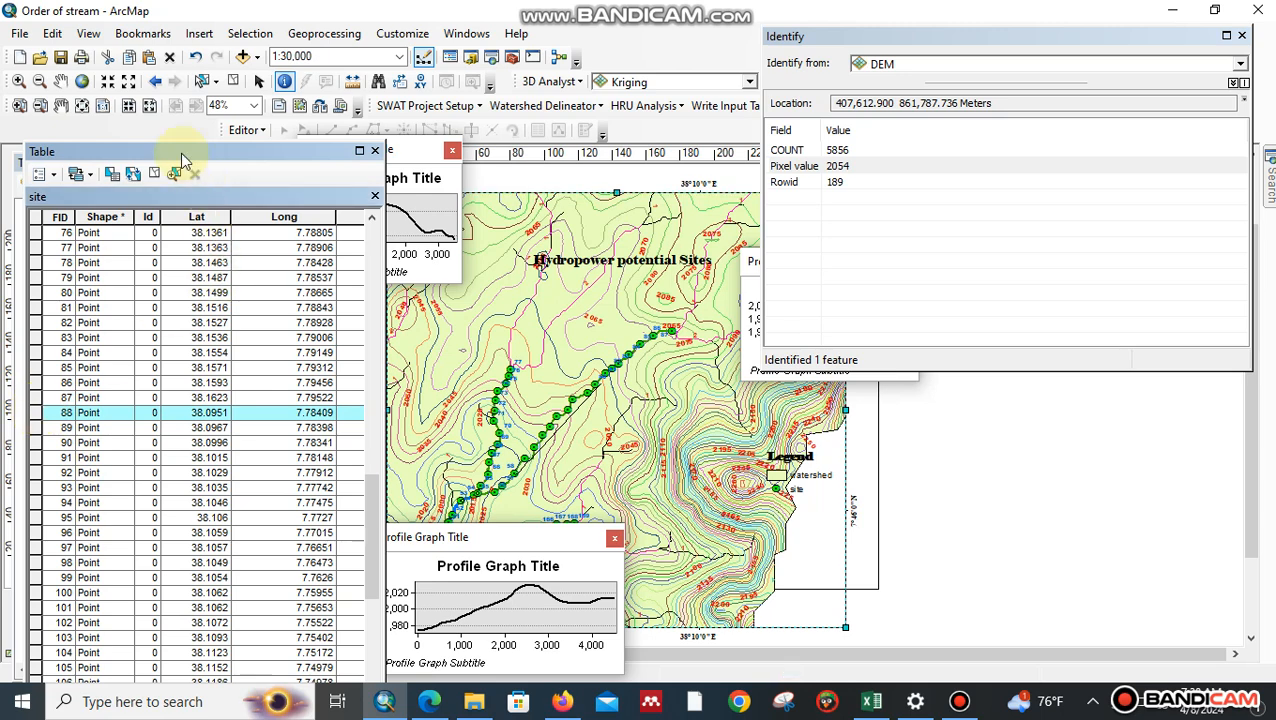
pyautogui.click(62, 82)
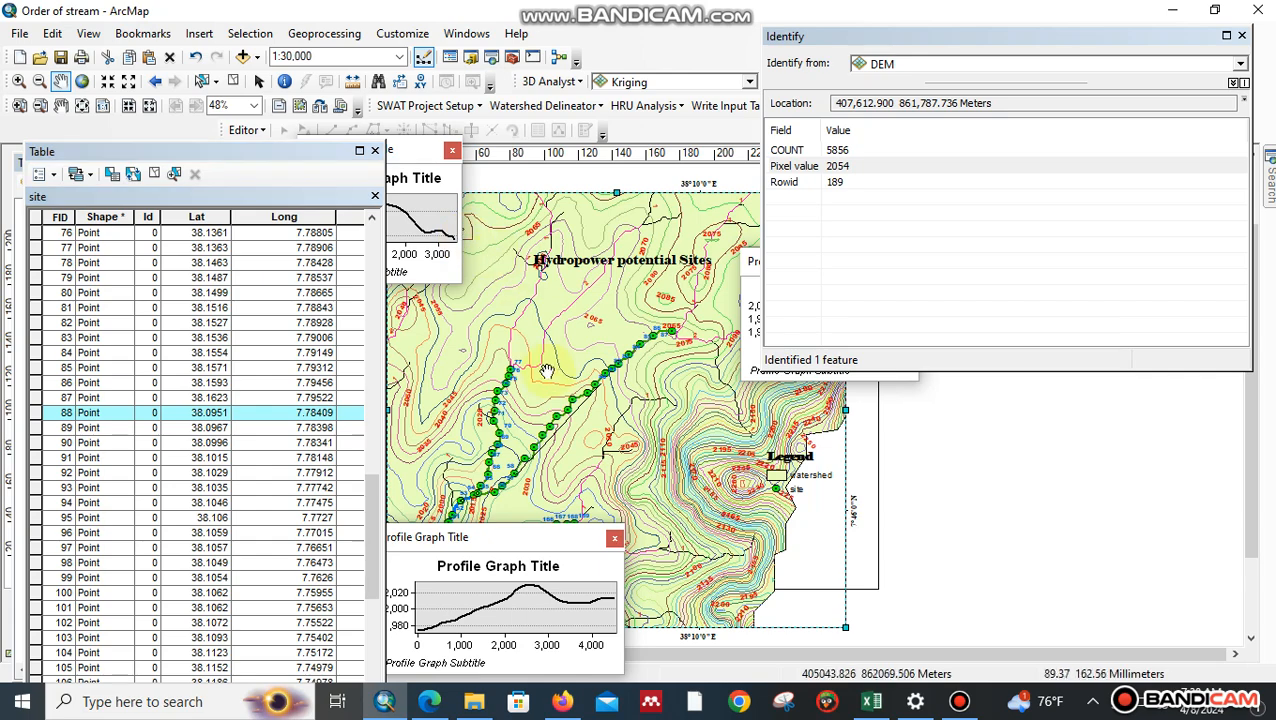
pyautogui.moveTo(547, 370); pyautogui.dragTo(617, 290)
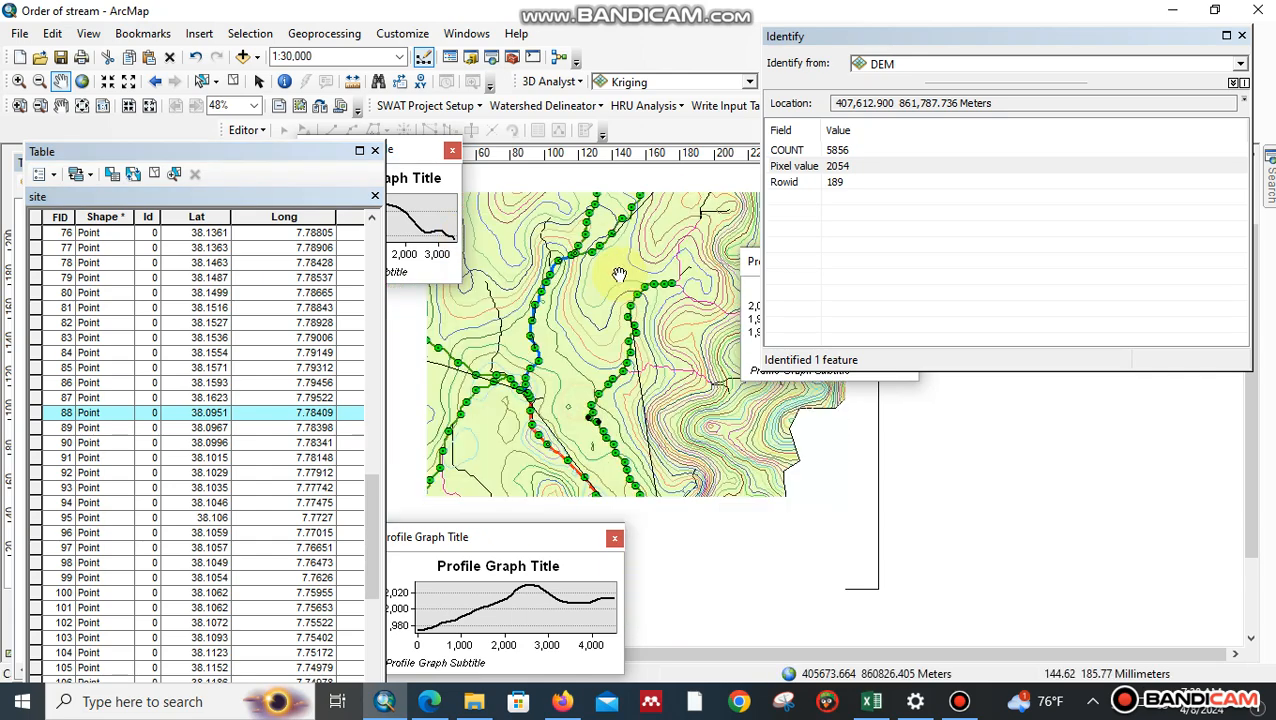
pyautogui.moveTo(649, 387); pyautogui.dragTo(645, 305)
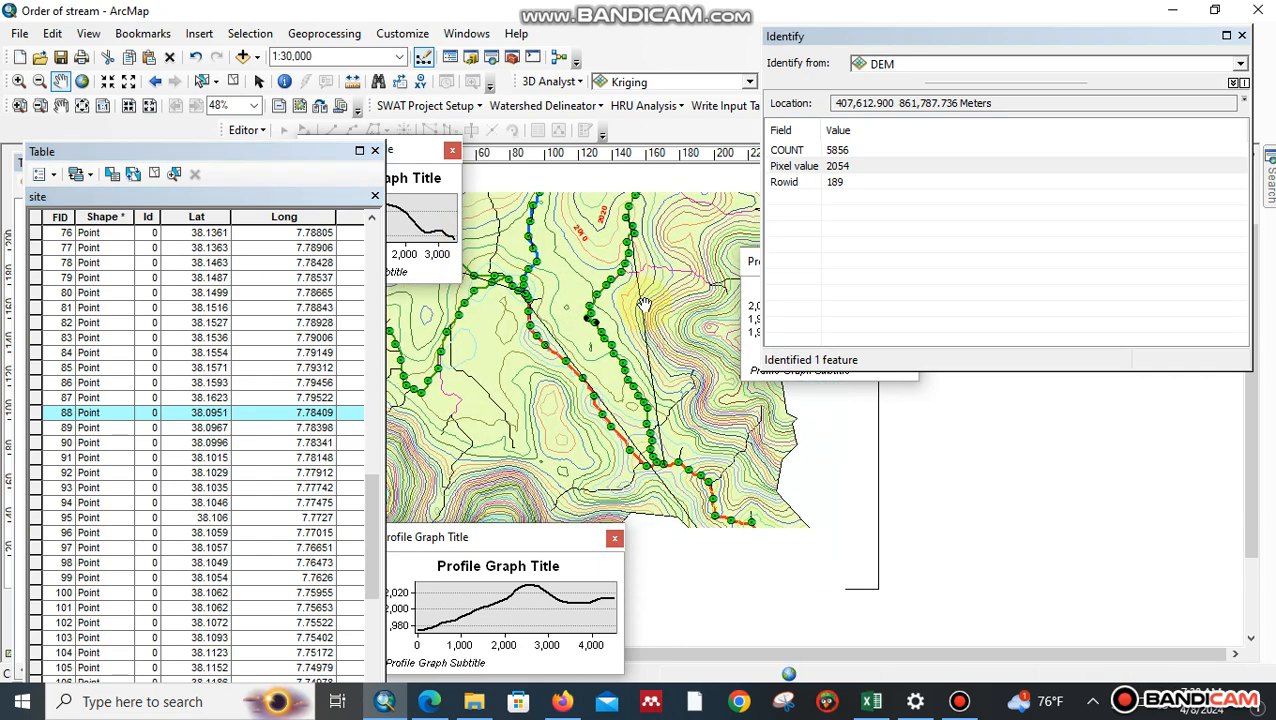
pyautogui.moveTo(660, 470); pyautogui.dragTo(640, 340)
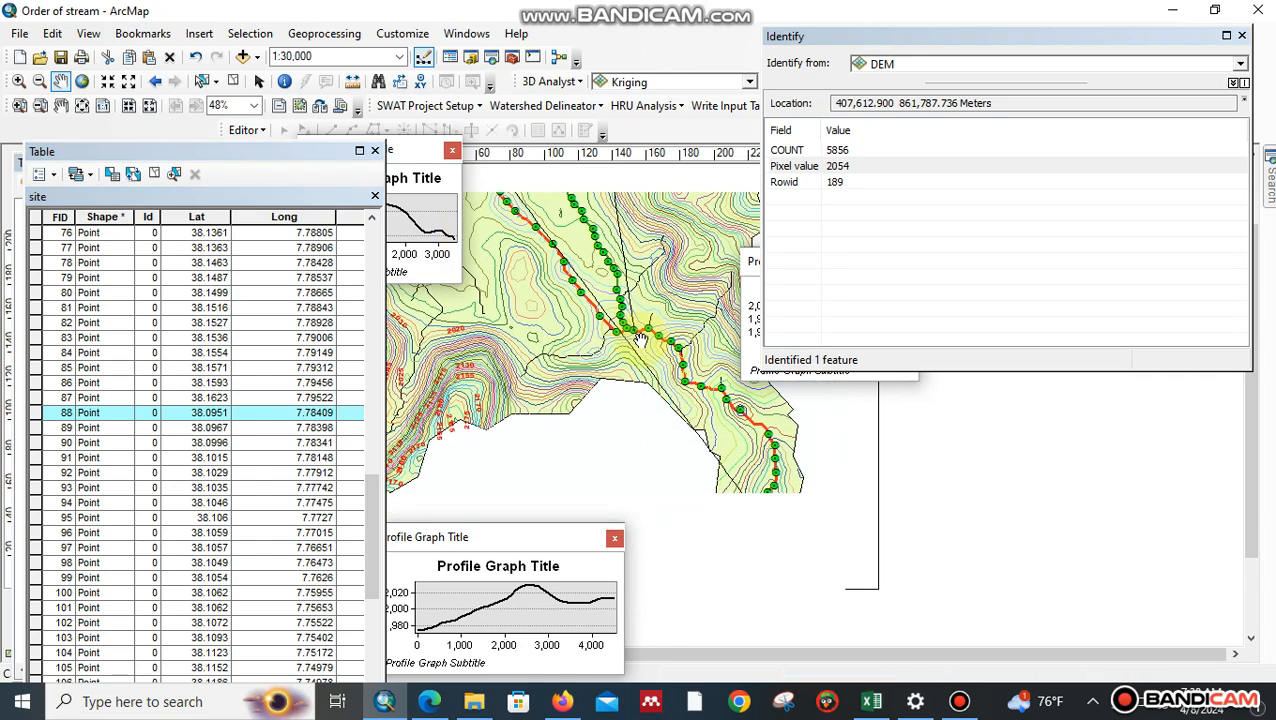
pyautogui.moveTo(695, 464)
pyautogui.mouseDown()
pyautogui.moveTo(675, 373)
pyautogui.moveTo(661, 380)
pyautogui.moveTo(692, 461)
pyautogui.moveTo(683, 455)
pyautogui.mouseUp()
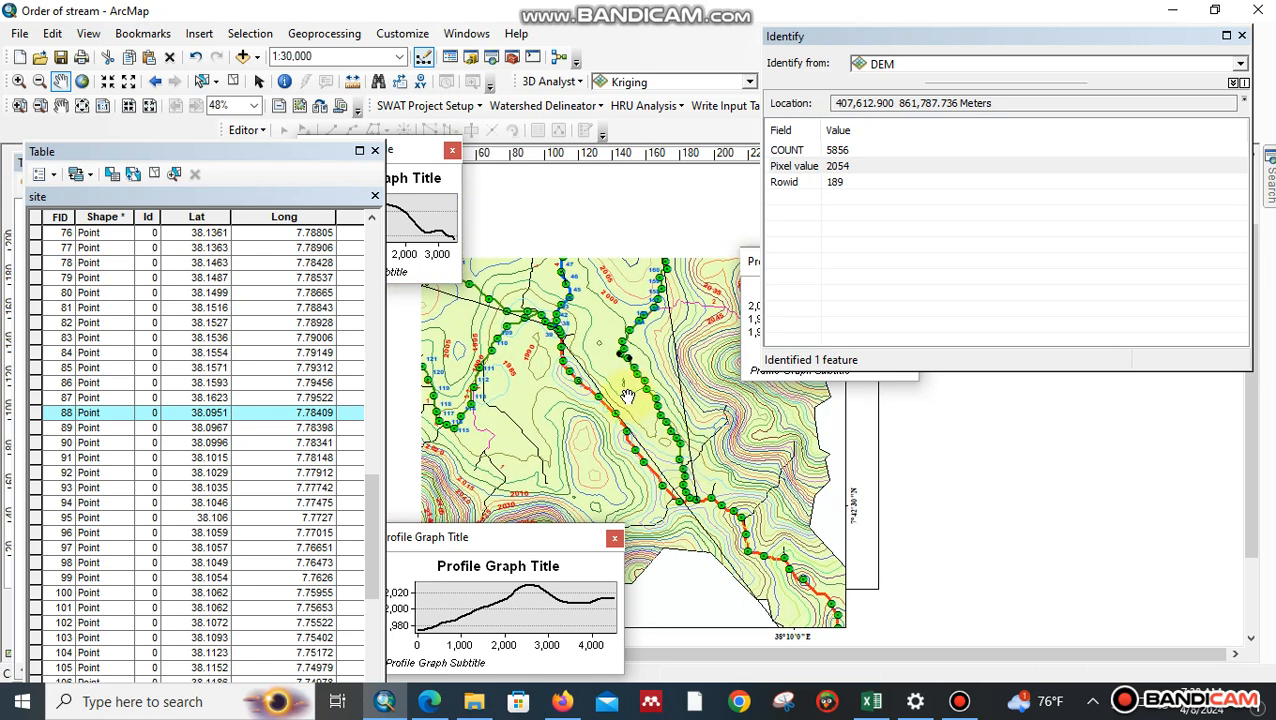
pyautogui.moveTo(627, 397); pyautogui.dragTo(695, 507)
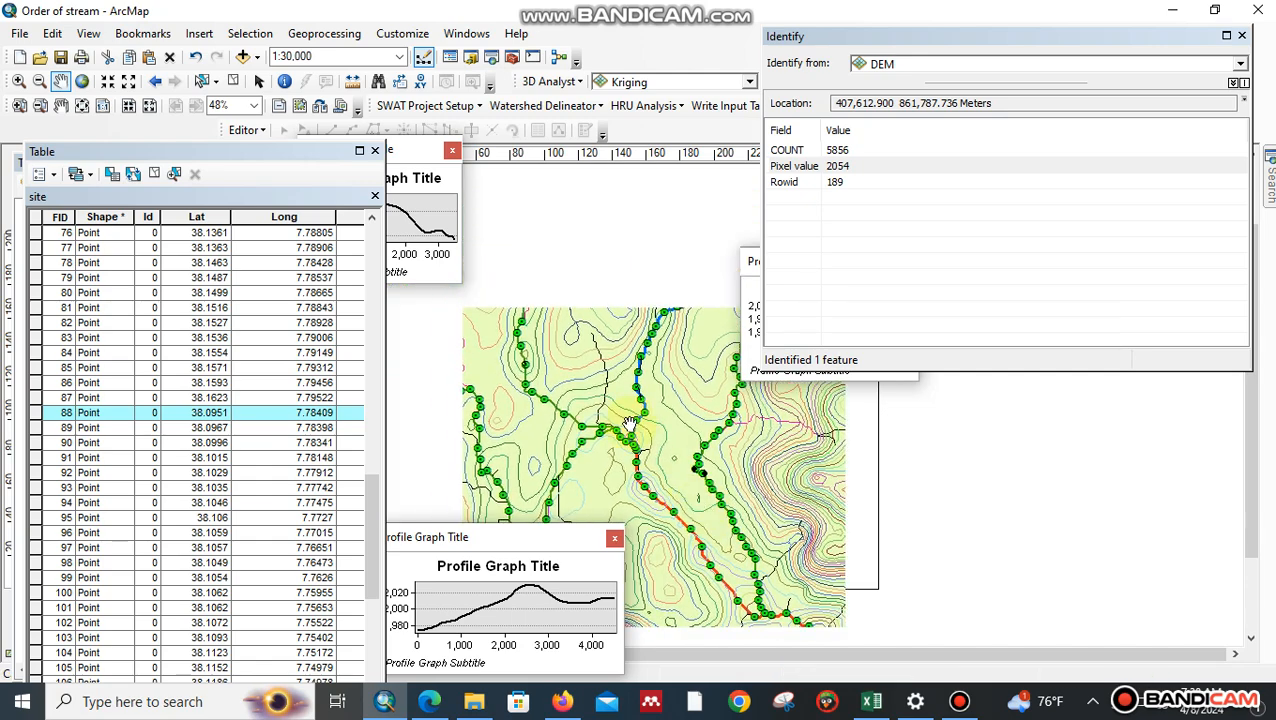
pyautogui.moveTo(621, 404); pyautogui.dragTo(677, 498)
pyautogui.moveTo(594, 380); pyautogui.dragTo(615, 221)
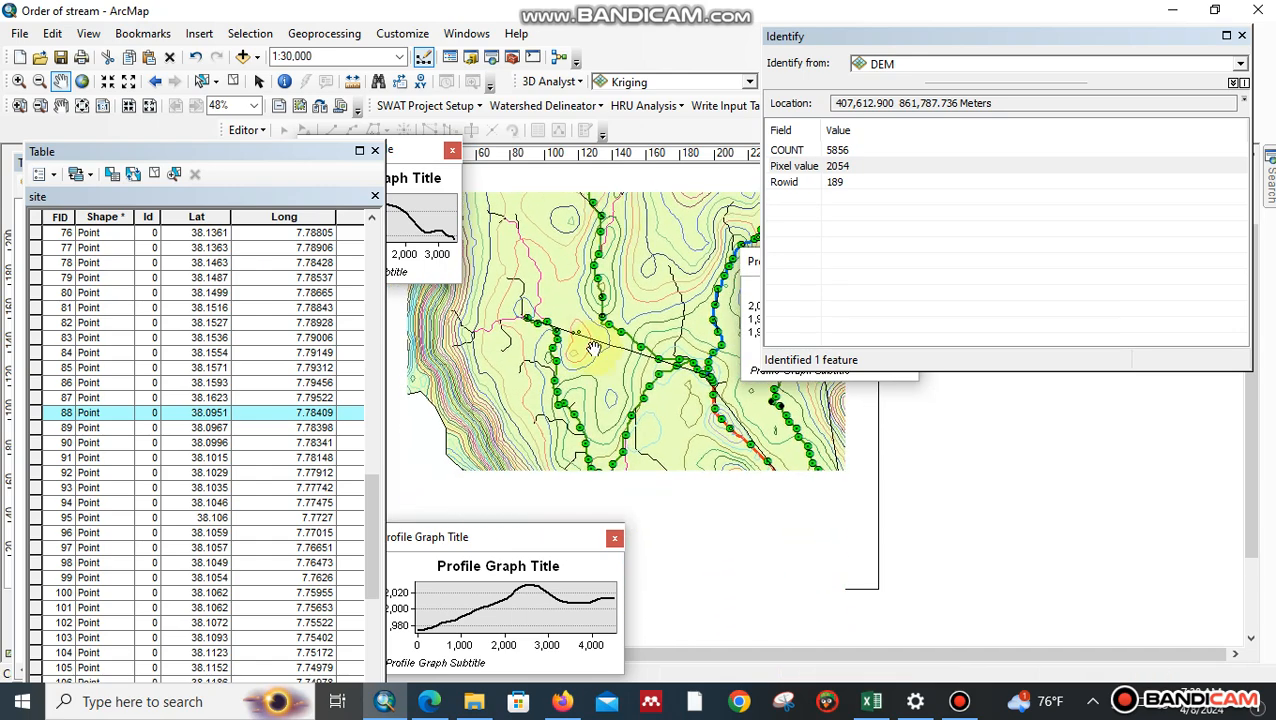
pyautogui.moveTo(597, 352); pyautogui.dragTo(589, 269)
pyautogui.moveTo(636, 317); pyautogui.dragTo(526, 381)
pyautogui.moveTo(591, 341); pyautogui.dragTo(530, 322)
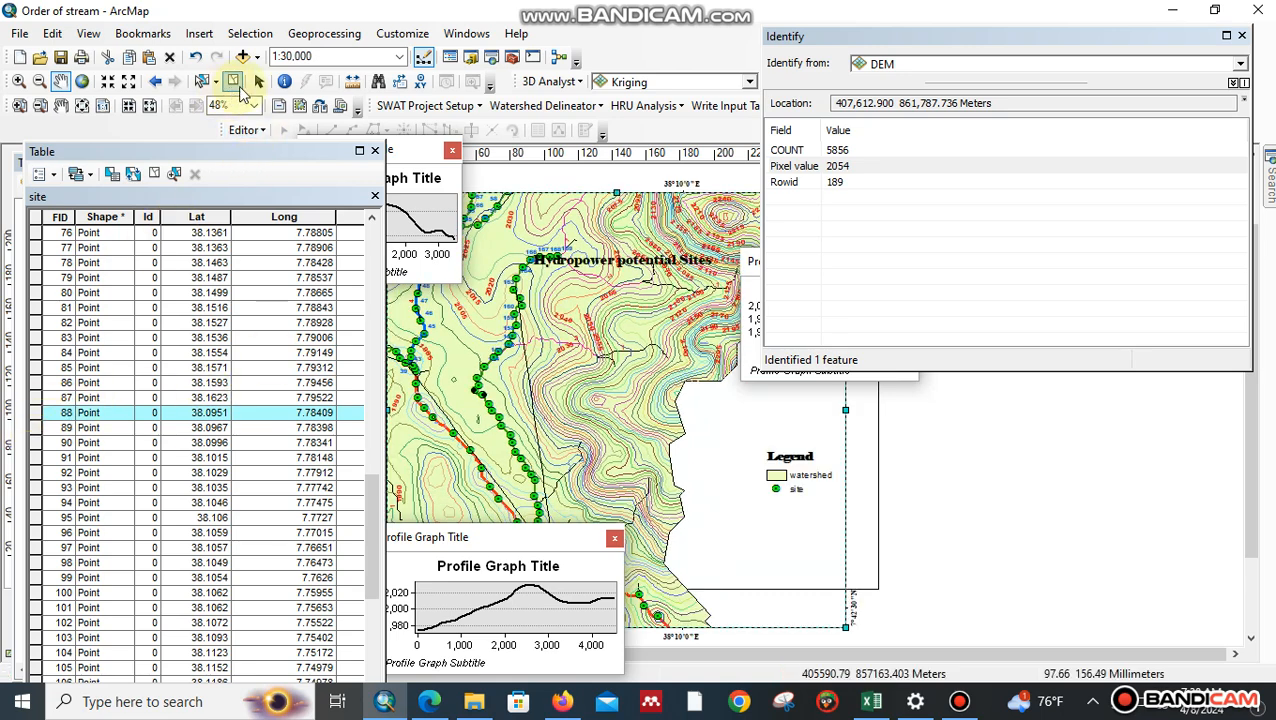
# Step: Select site points 89 to 92 together in the attribute table and search the map for the highlighted points
pyautogui.click(259, 82)
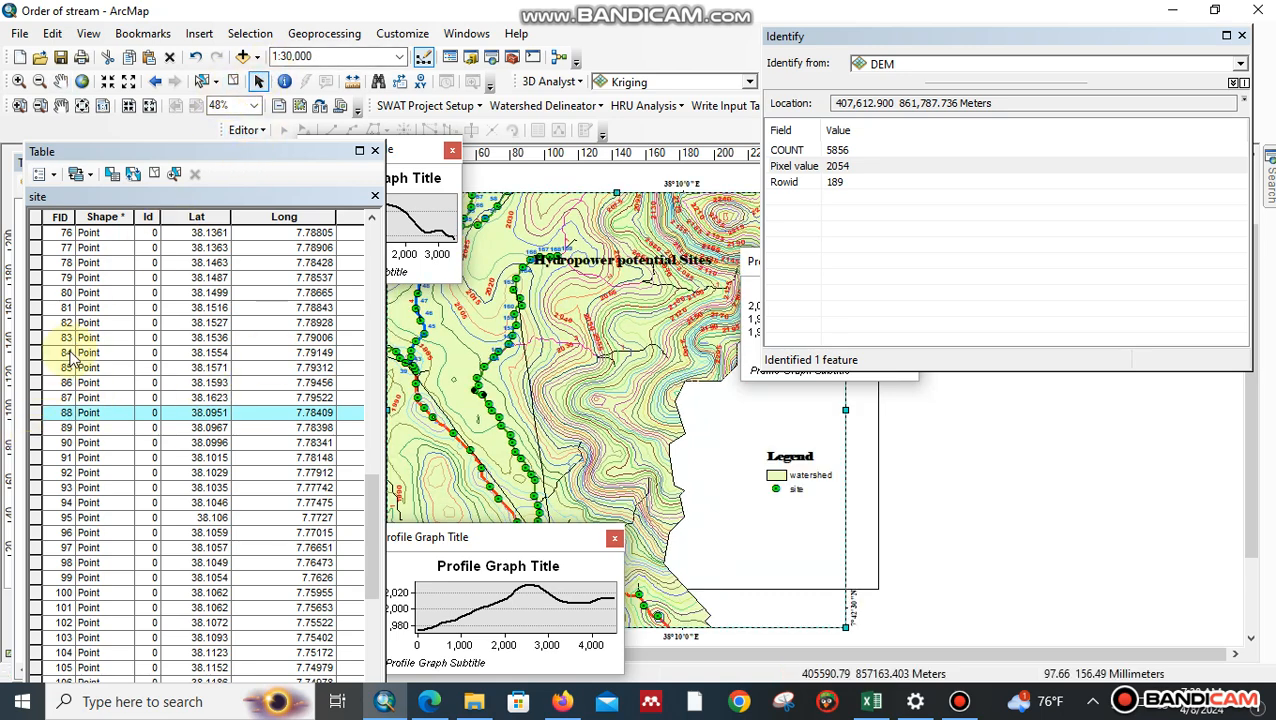
pyautogui.click(38, 428)
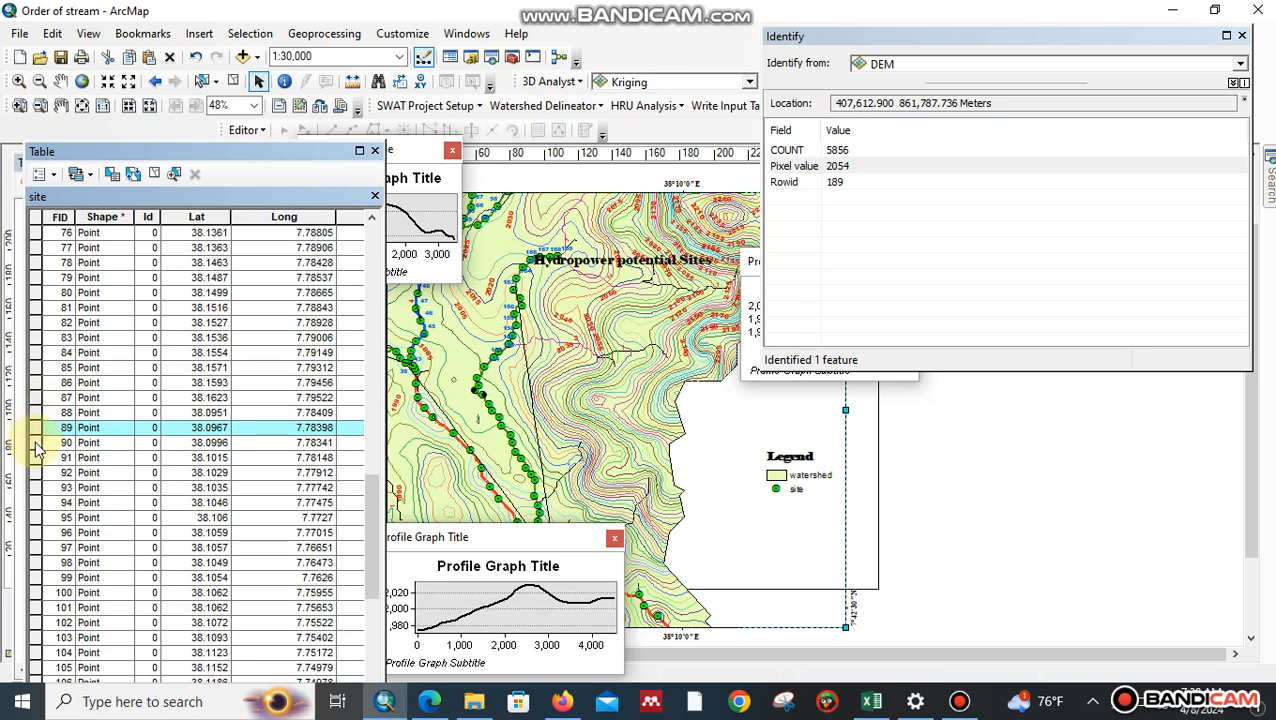
pyautogui.keyDown('ctrl'); pyautogui.click(35, 443); pyautogui.keyUp('ctrl')
pyautogui.moveTo(35, 450); pyautogui.dragTo(33, 478)
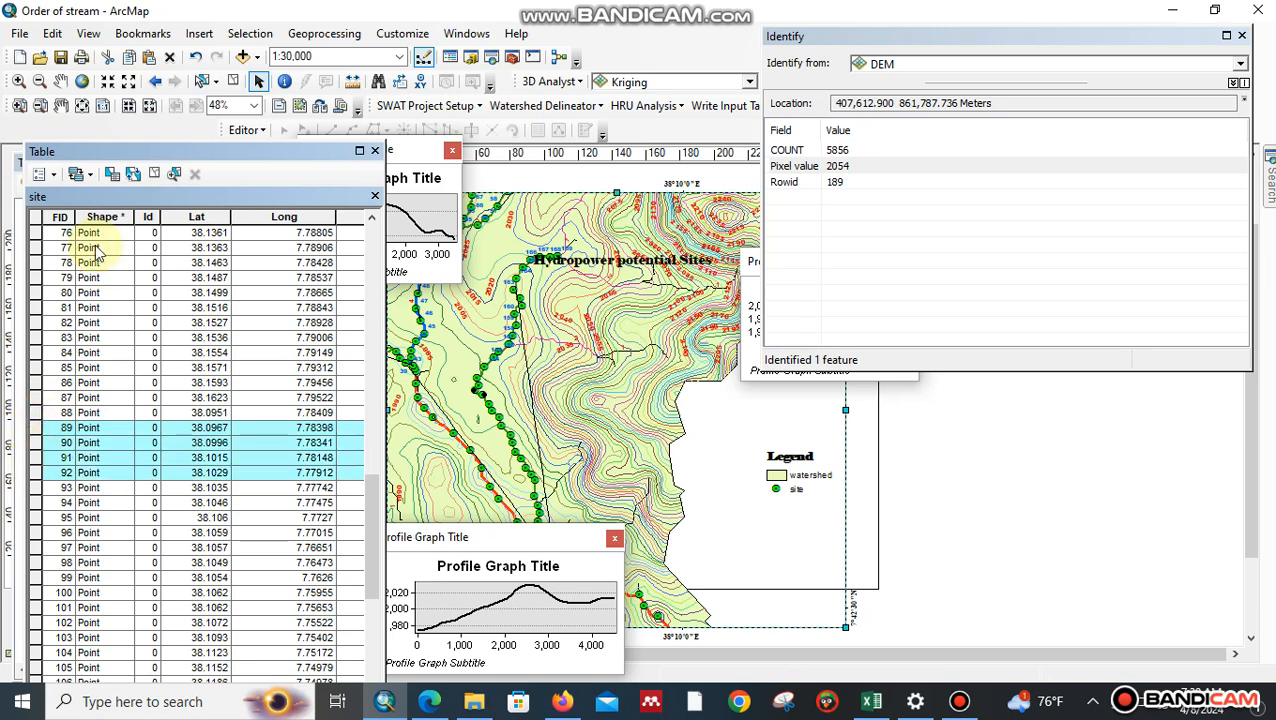
pyautogui.click(61, 82)
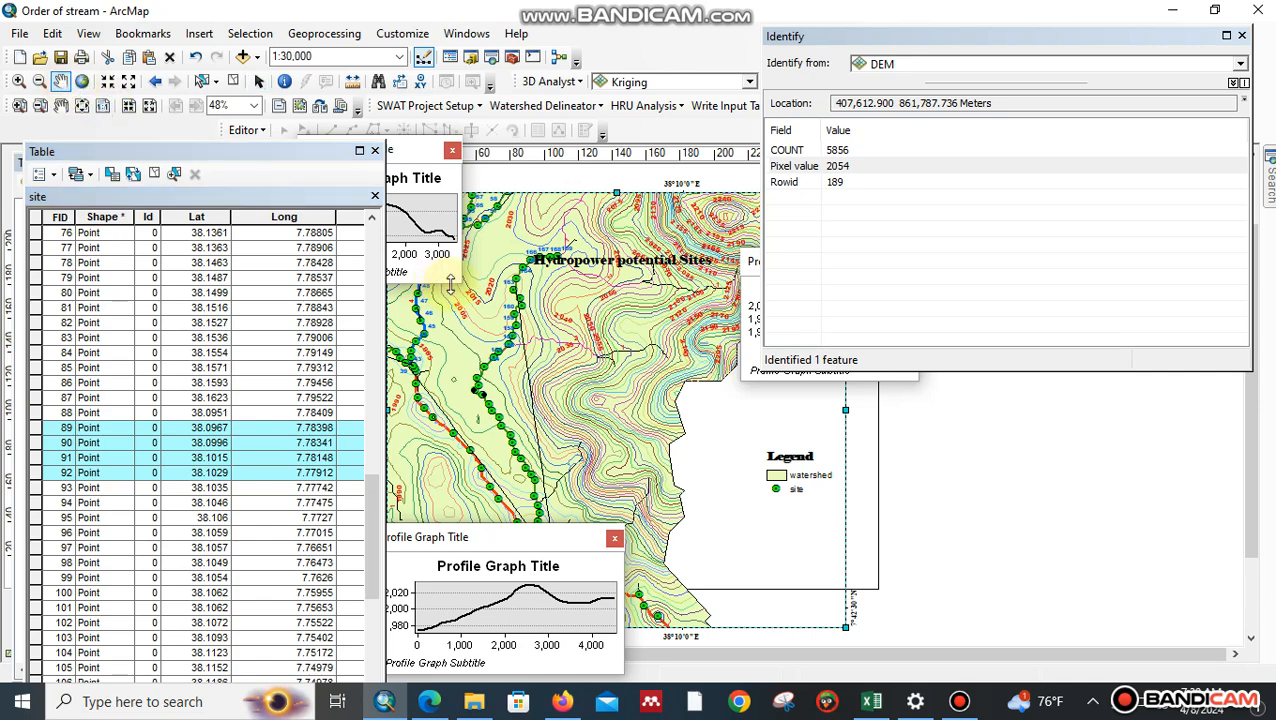
pyautogui.moveTo(538, 368); pyautogui.dragTo(538, 248)
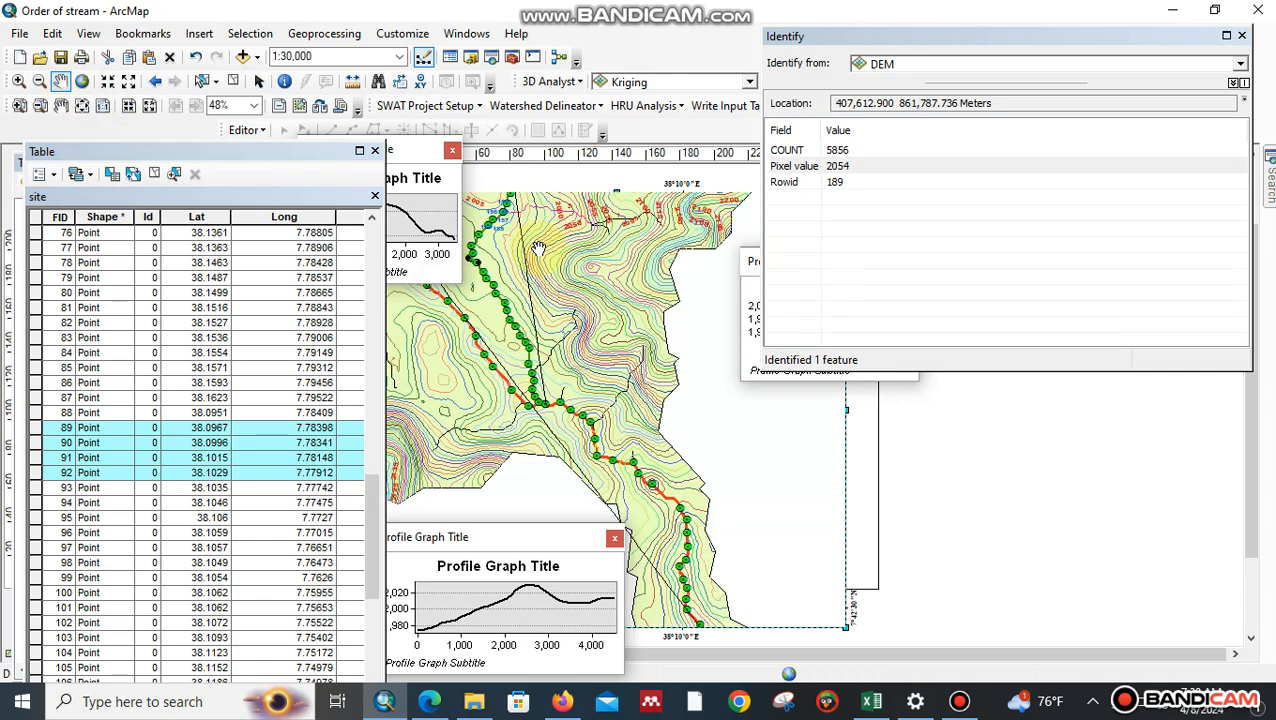
pyautogui.moveTo(619, 373); pyautogui.dragTo(667, 468)
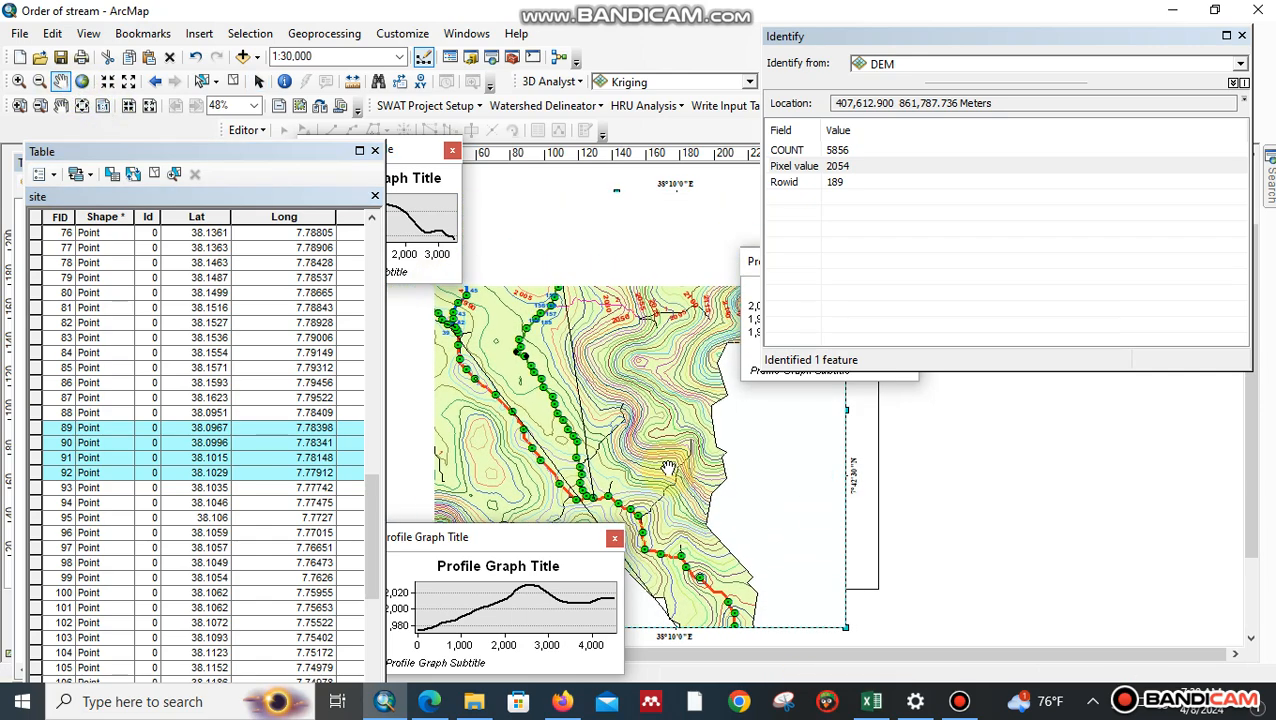
pyautogui.moveTo(626, 374); pyautogui.dragTo(648, 404)
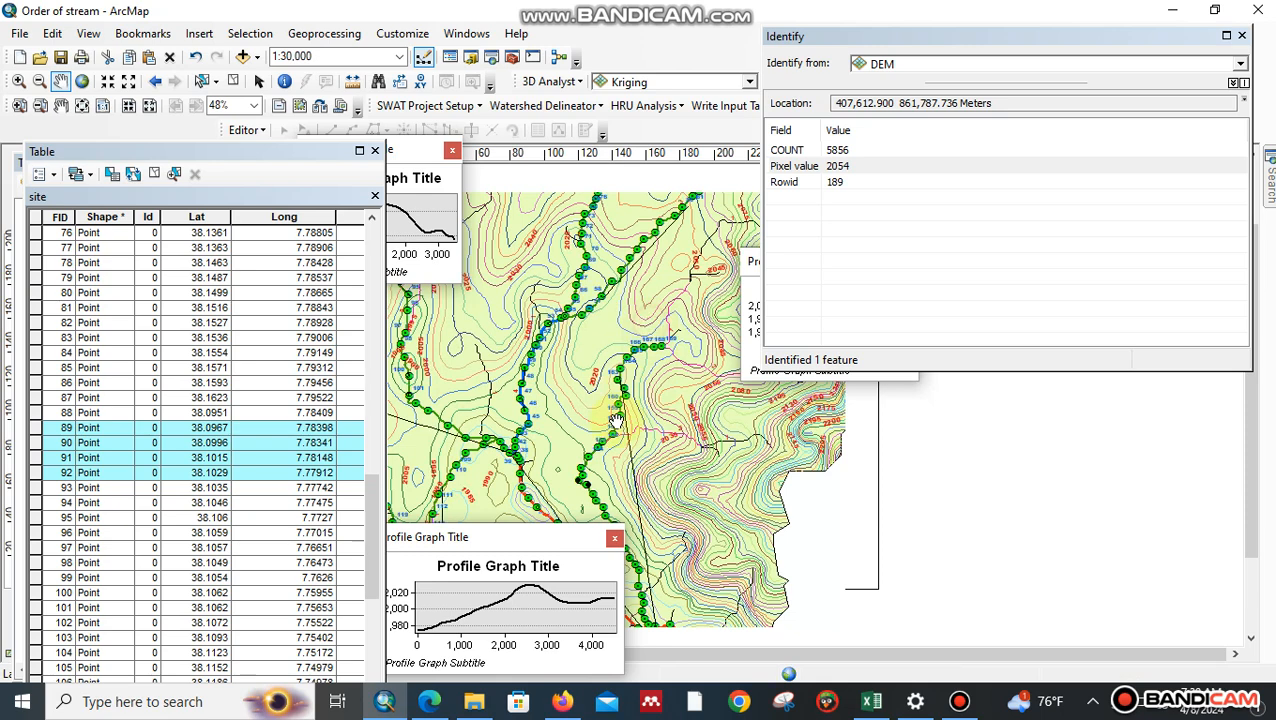
pyautogui.moveTo(650, 325); pyautogui.dragTo(617, 413)
pyautogui.moveTo(614, 367)
pyautogui.mouseDown()
pyautogui.moveTo(598, 403)
pyautogui.moveTo(557, 431)
pyautogui.mouseUp()
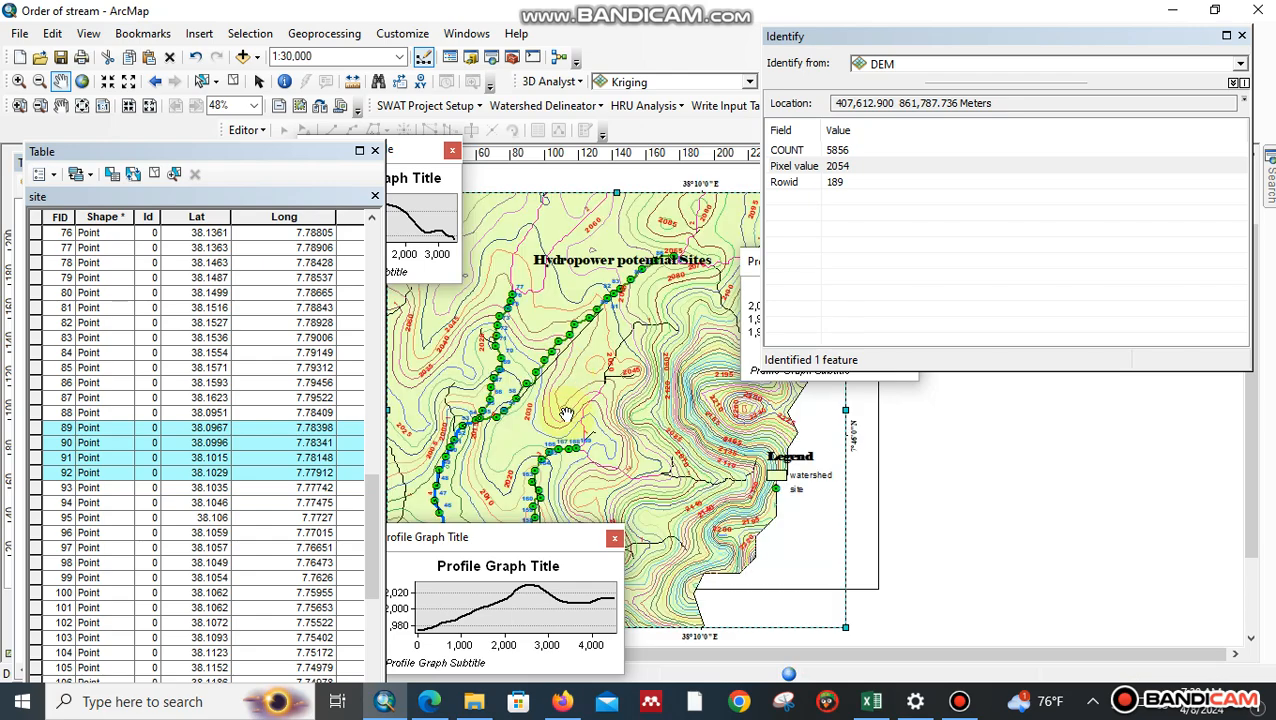
pyautogui.moveTo(562, 464); pyautogui.dragTo(550, 421)
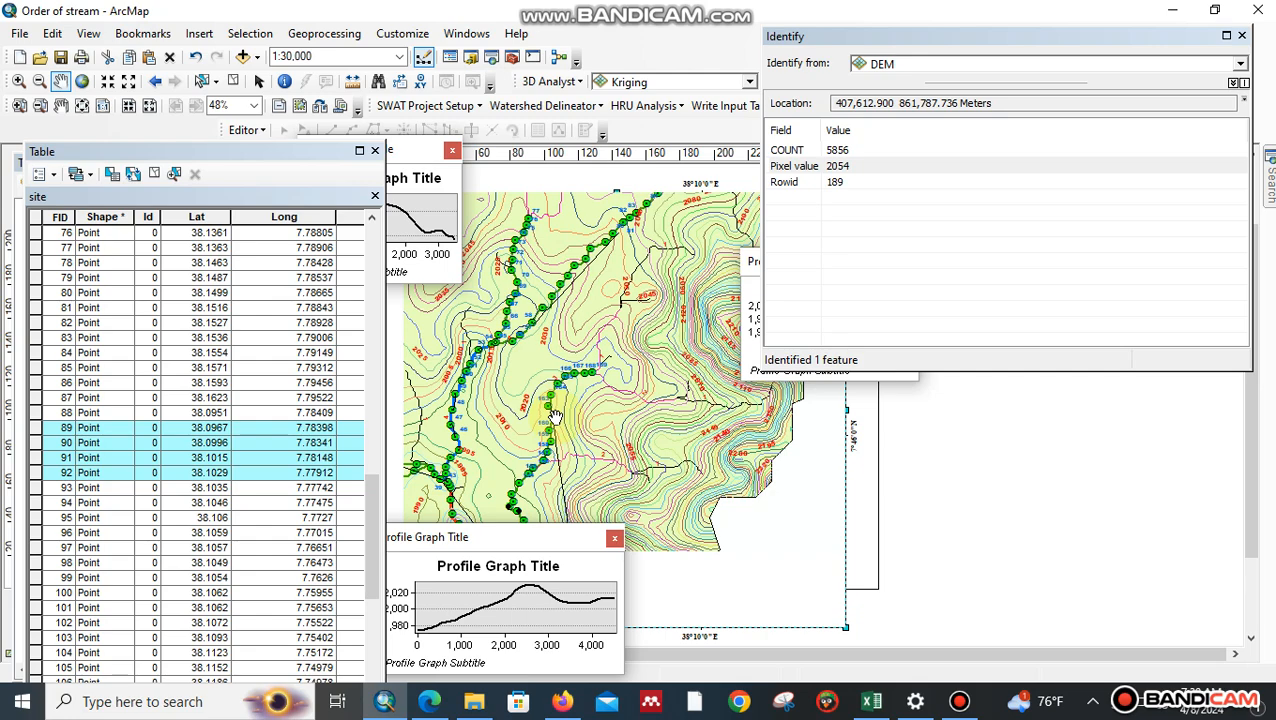
pyautogui.moveTo(592, 313); pyautogui.dragTo(672, 411)
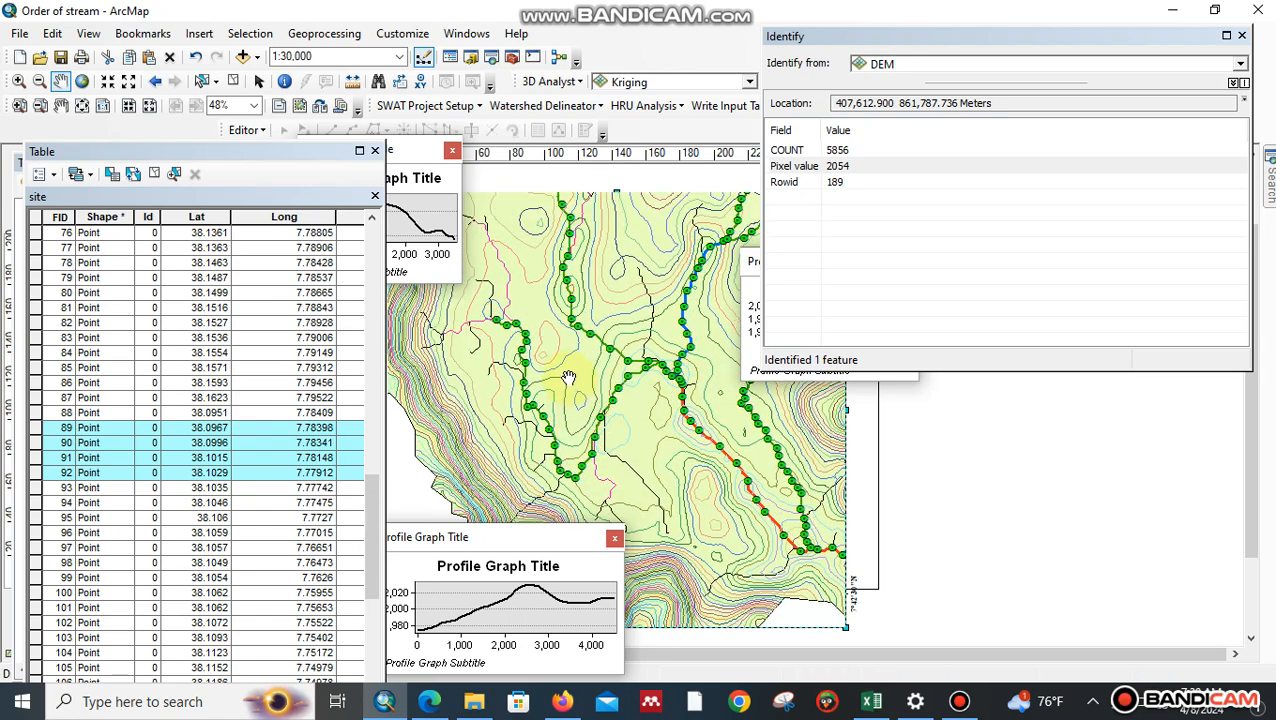
pyautogui.moveTo(570, 373); pyautogui.dragTo(538, 355)
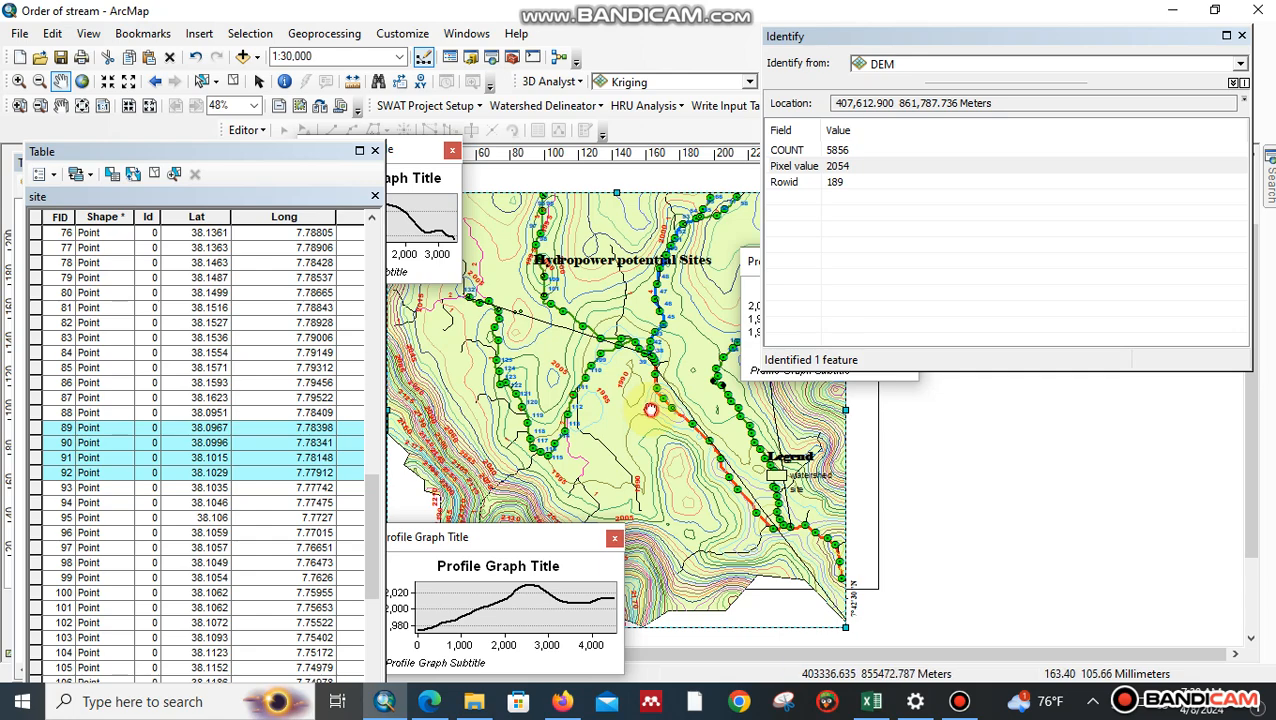
pyautogui.moveTo(652, 407); pyautogui.dragTo(541, 372)
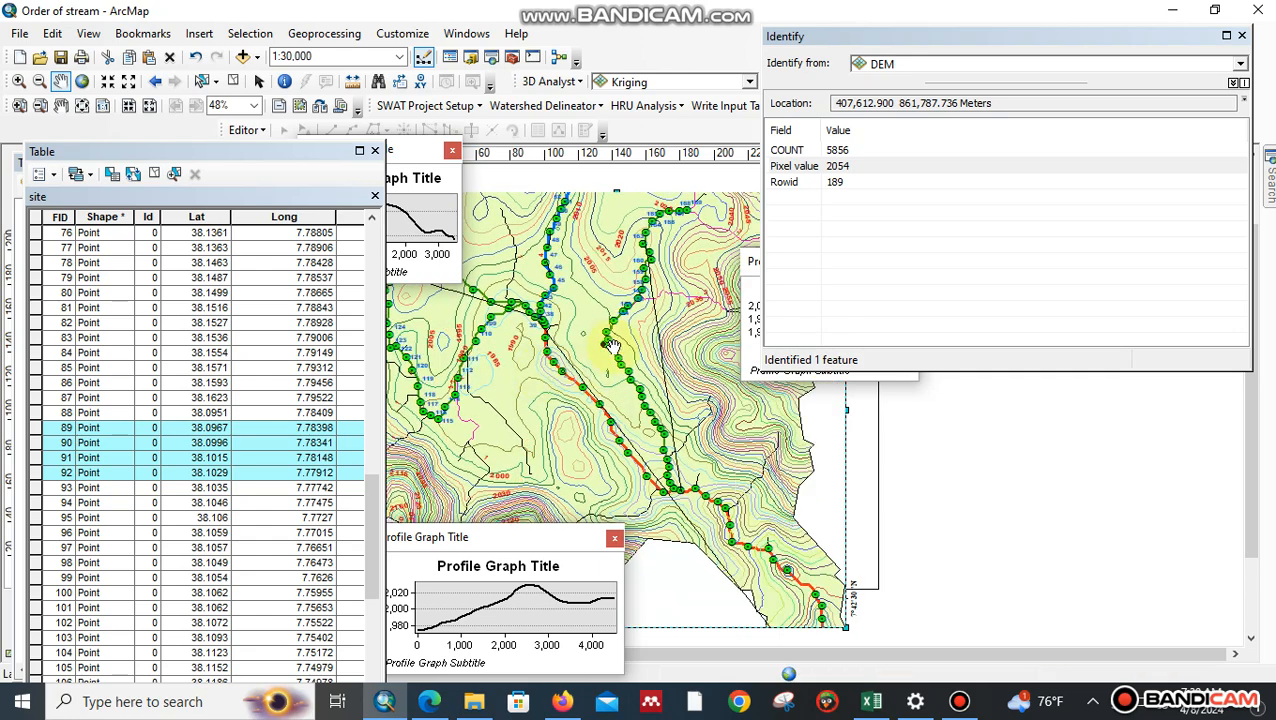
pyautogui.moveTo(643, 337); pyautogui.dragTo(621, 467)
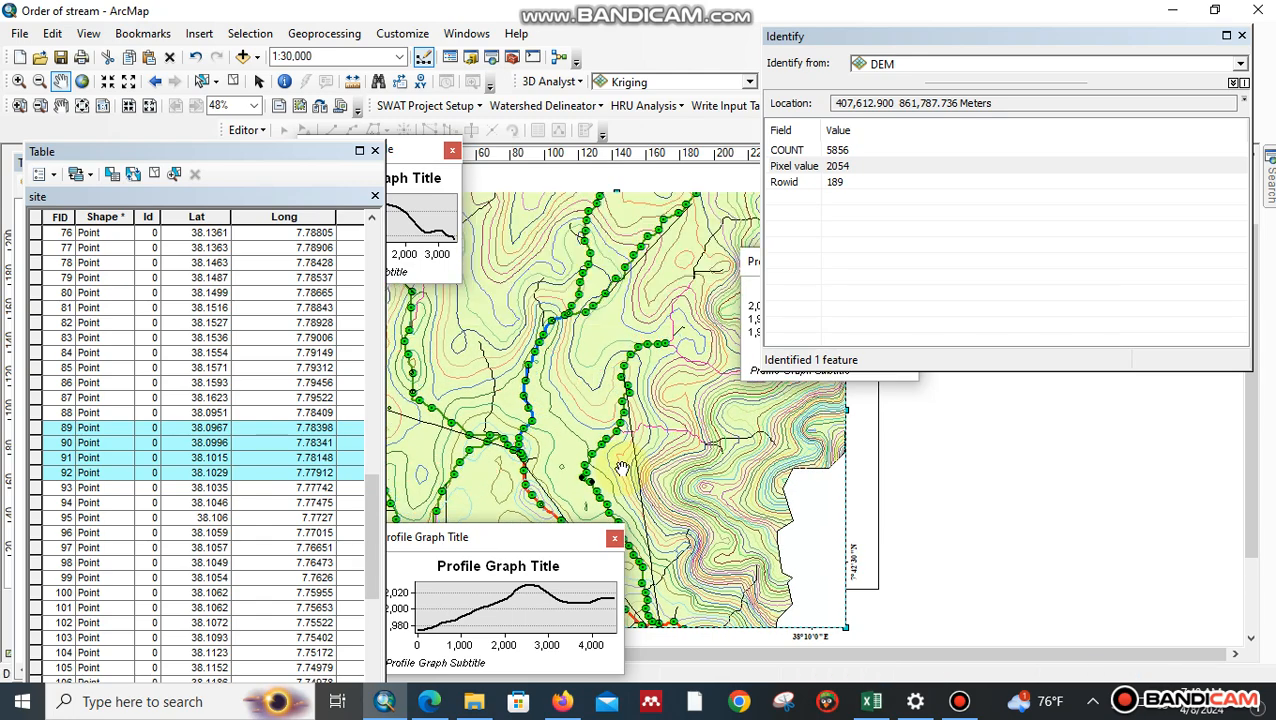
pyautogui.scroll(-2, 600, 445)
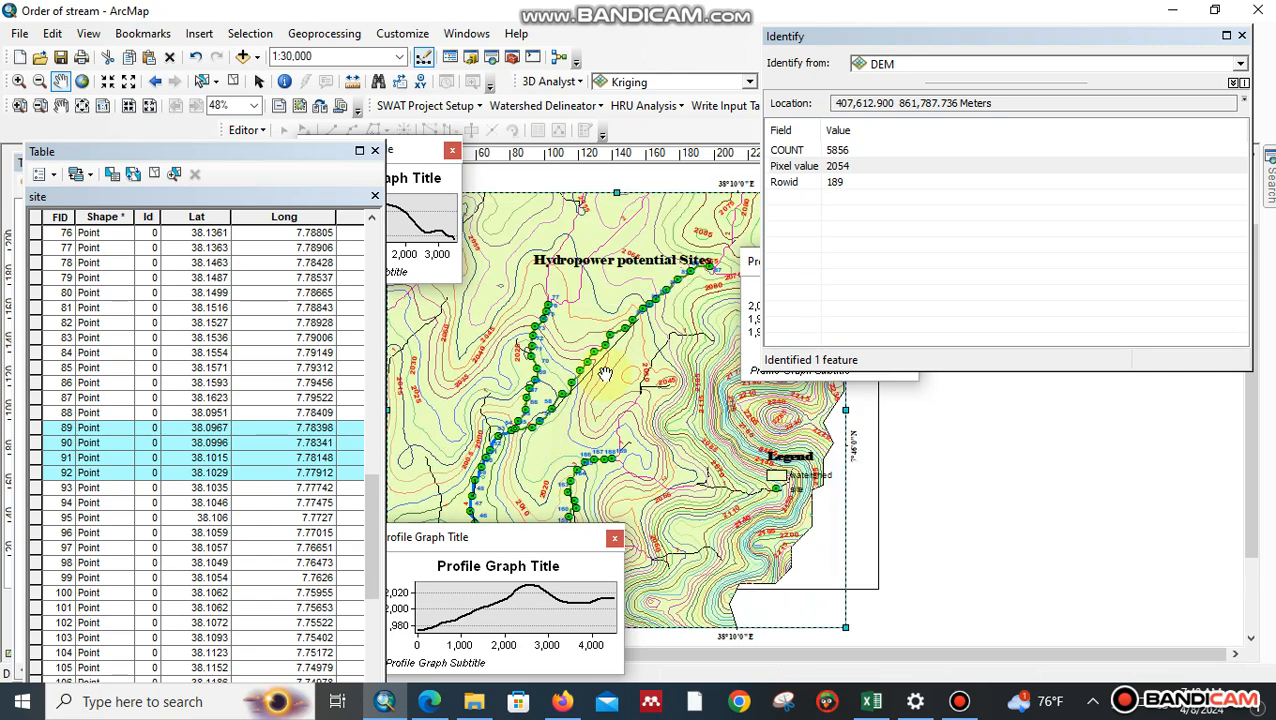
pyautogui.scroll(-2, 614, 368)
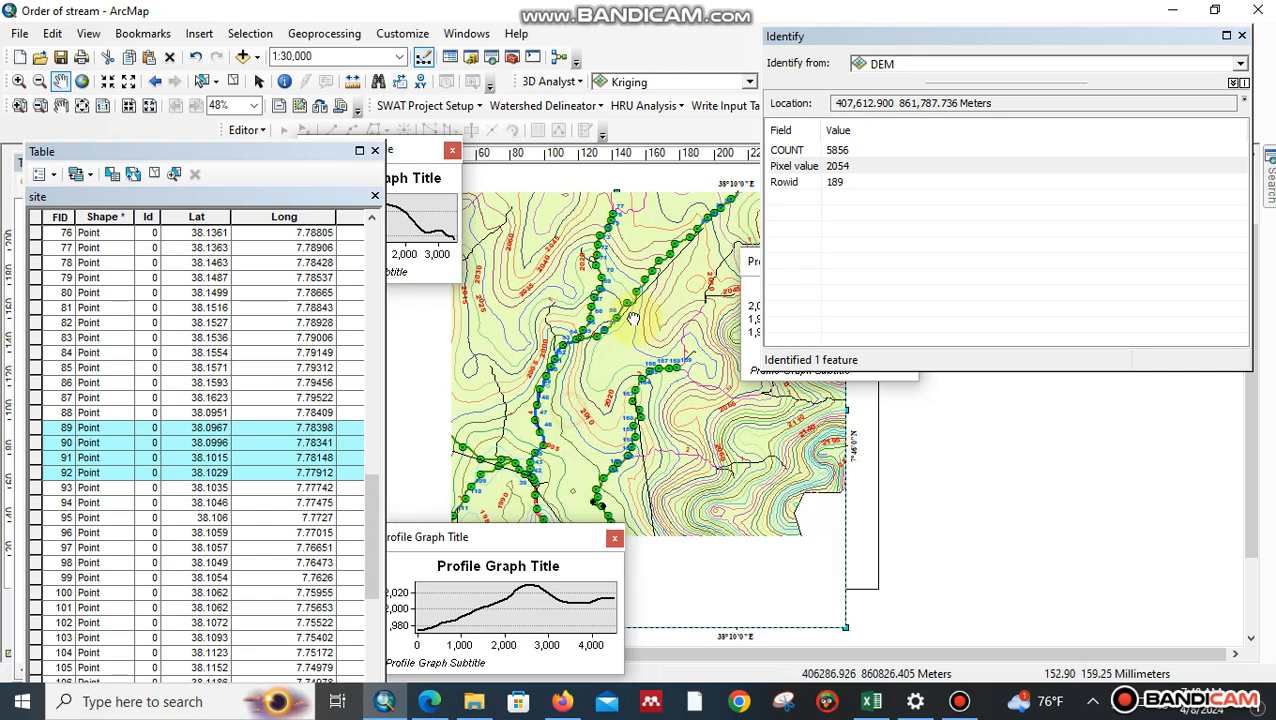
pyautogui.scroll(-1, 633, 326)
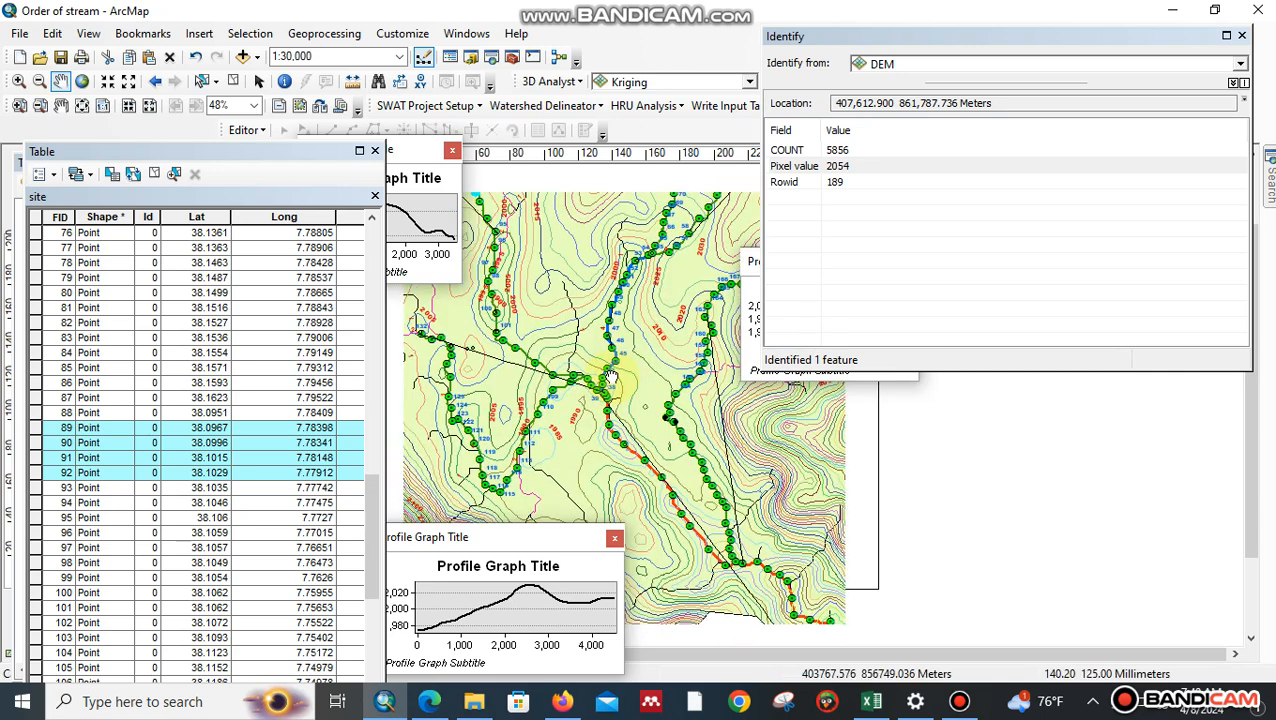
pyautogui.moveTo(604, 376); pyautogui.dragTo(647, 425)
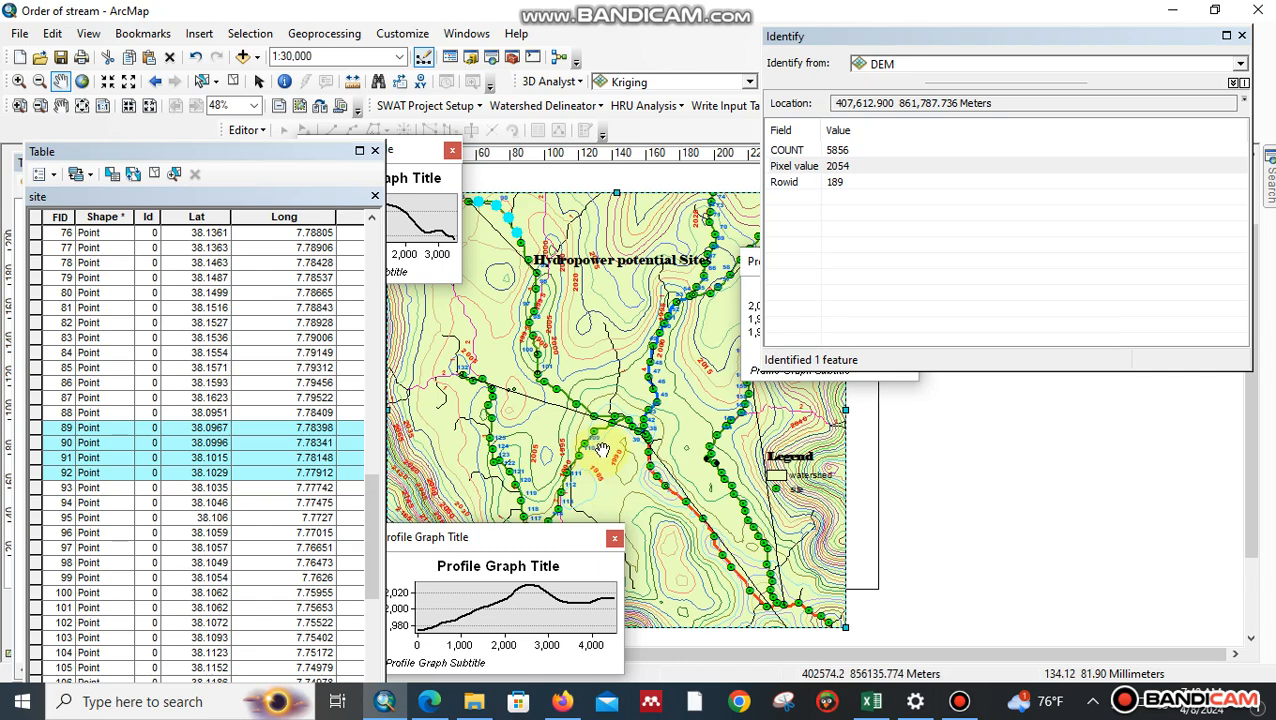
pyautogui.scroll(3, 606, 447)
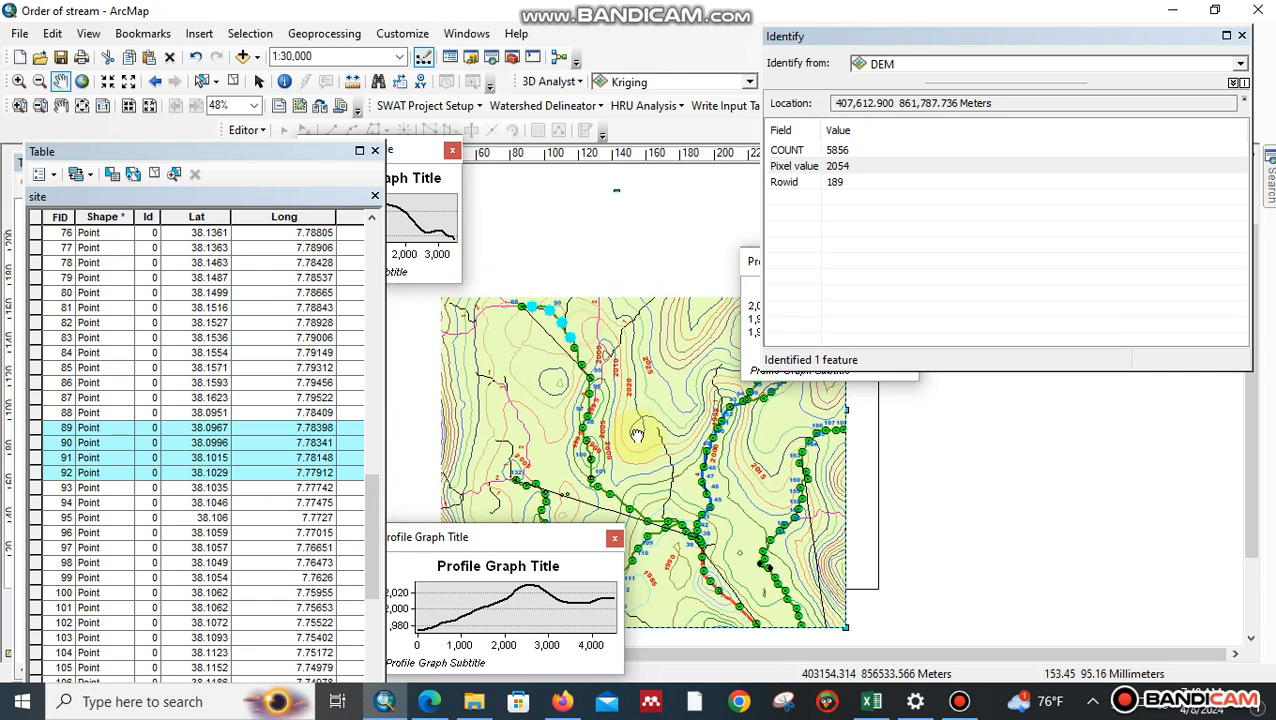
pyautogui.moveTo(632, 405); pyautogui.dragTo(647, 440)
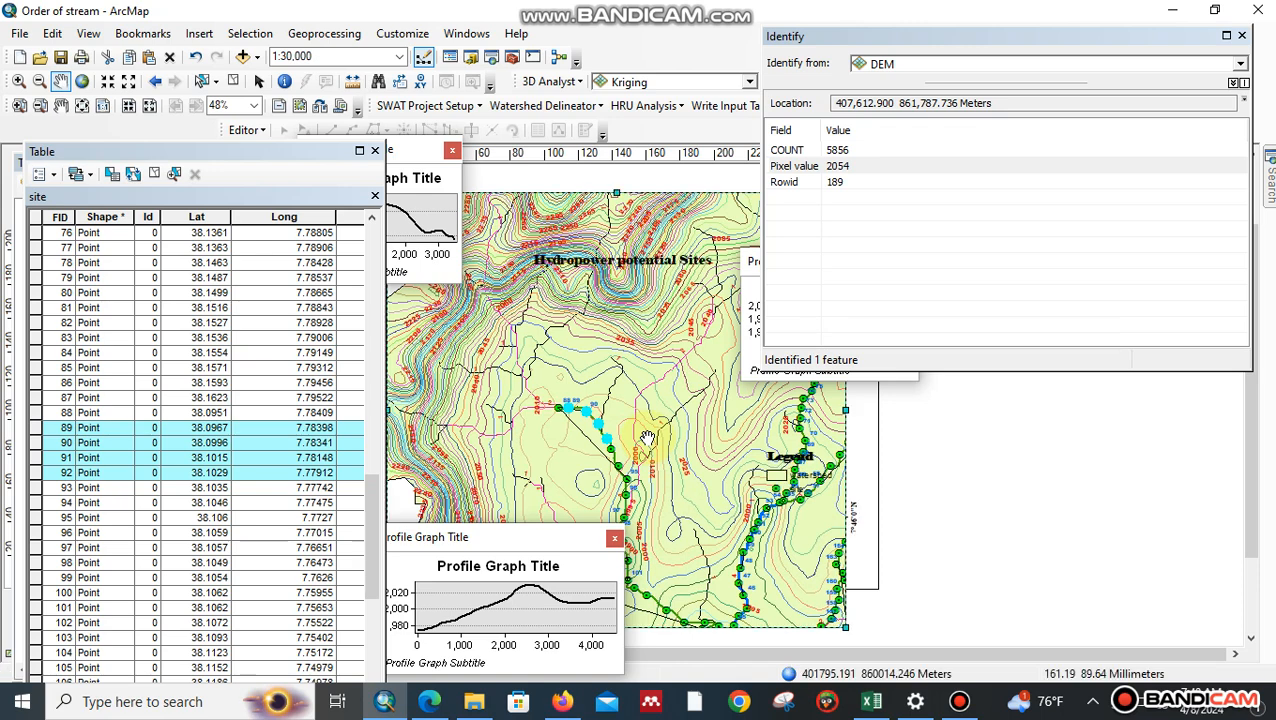
# Step: Select site point 88 in ArcMap, identify its DEM pixel value, and enter 2011 in cell F91 of the Excel sheet
pyautogui.click(34, 414)
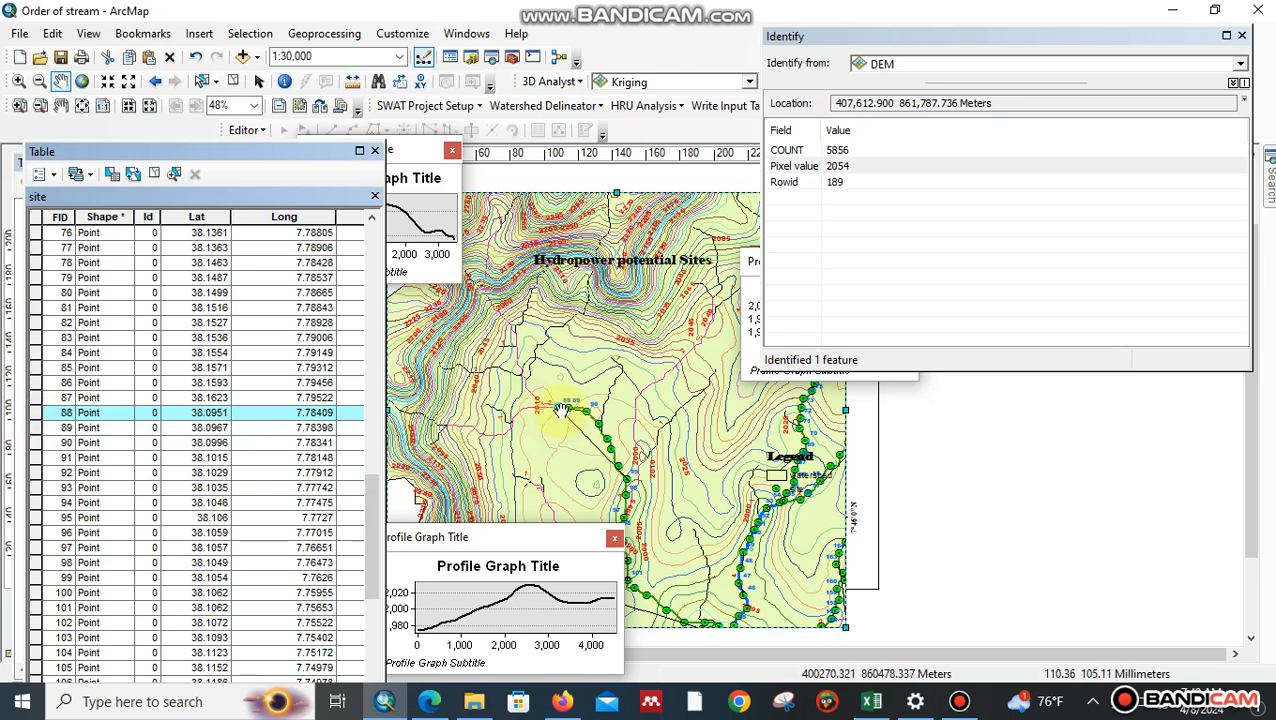
pyautogui.click(285, 87)
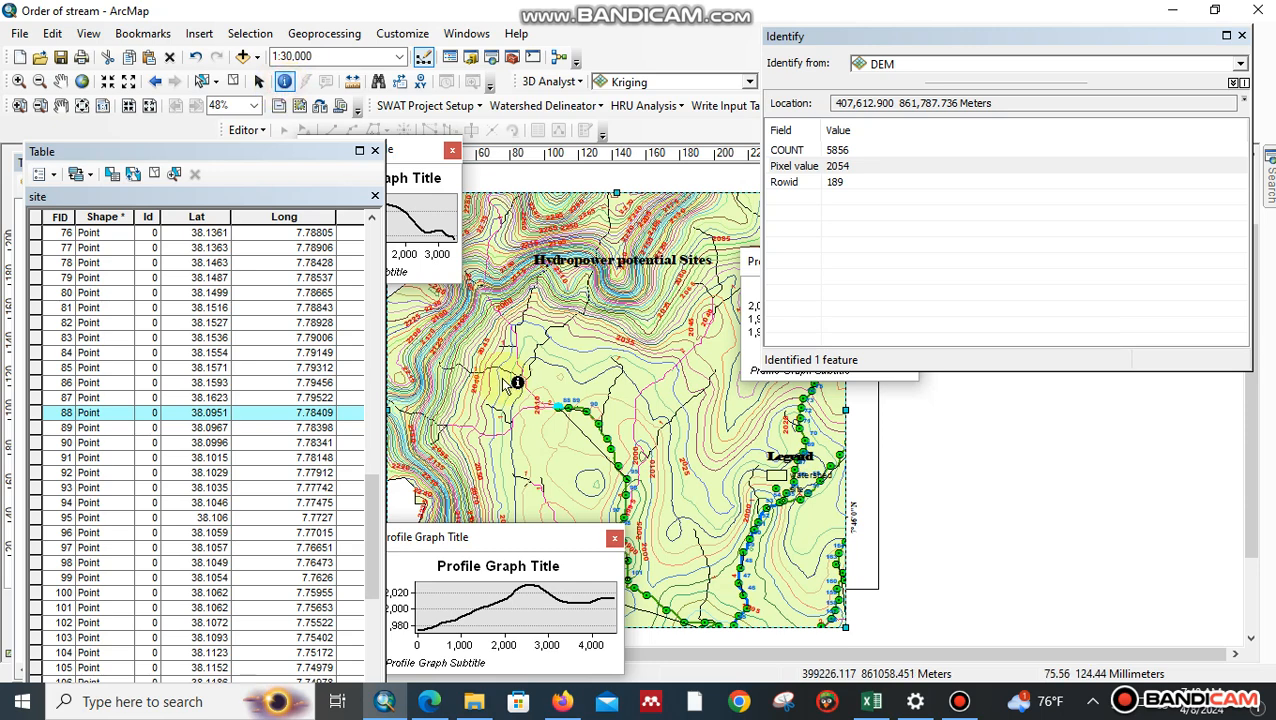
pyautogui.click(560, 404)
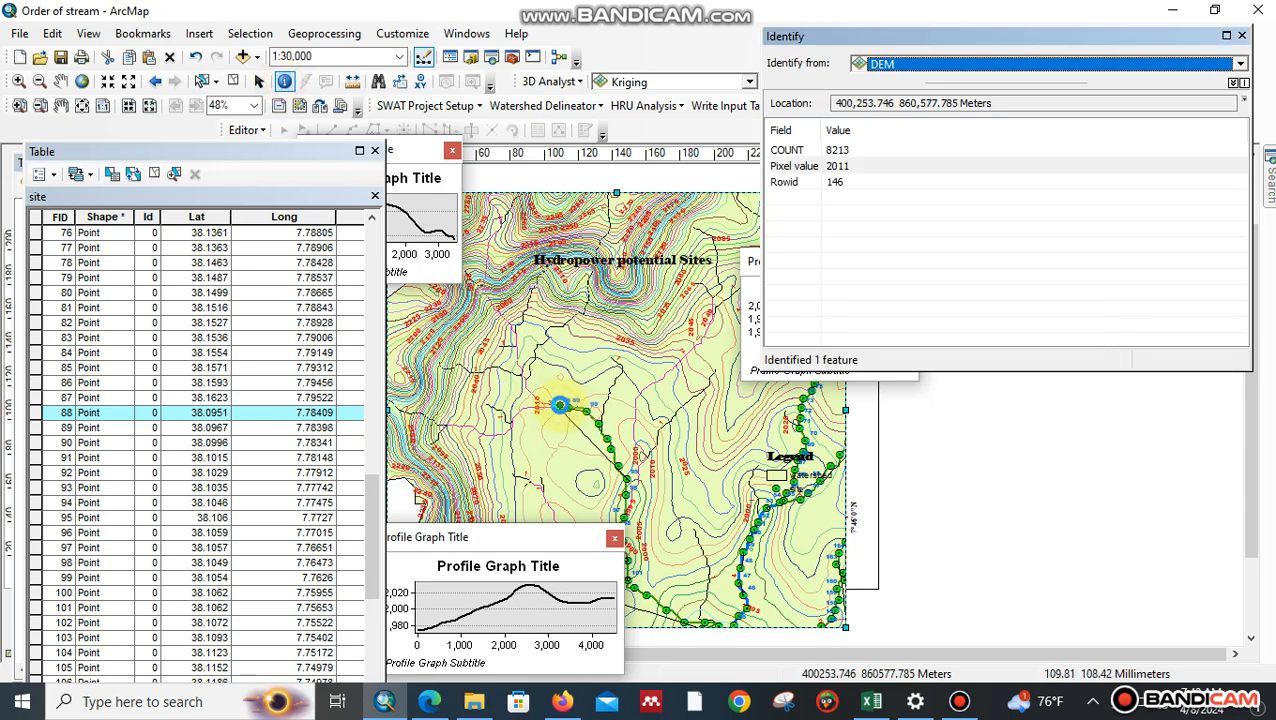
pyautogui.click(874, 703)
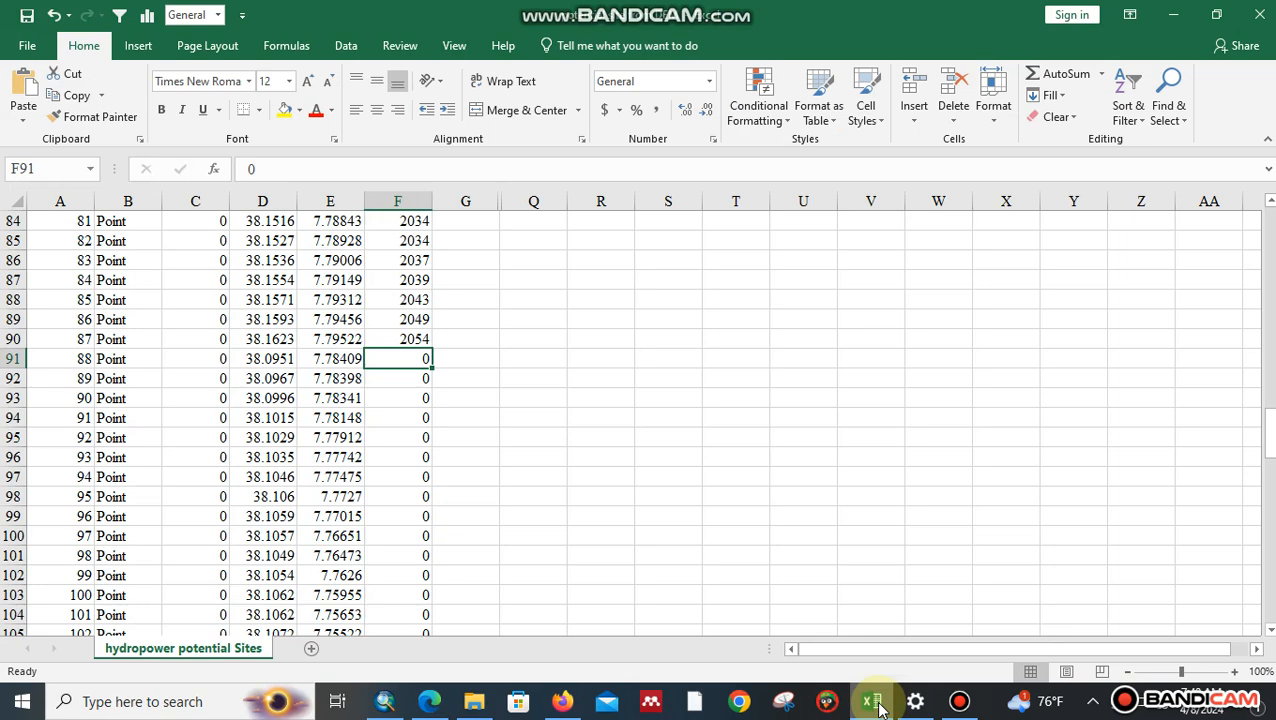
pyautogui.write('2011')
pyautogui.press('Return')
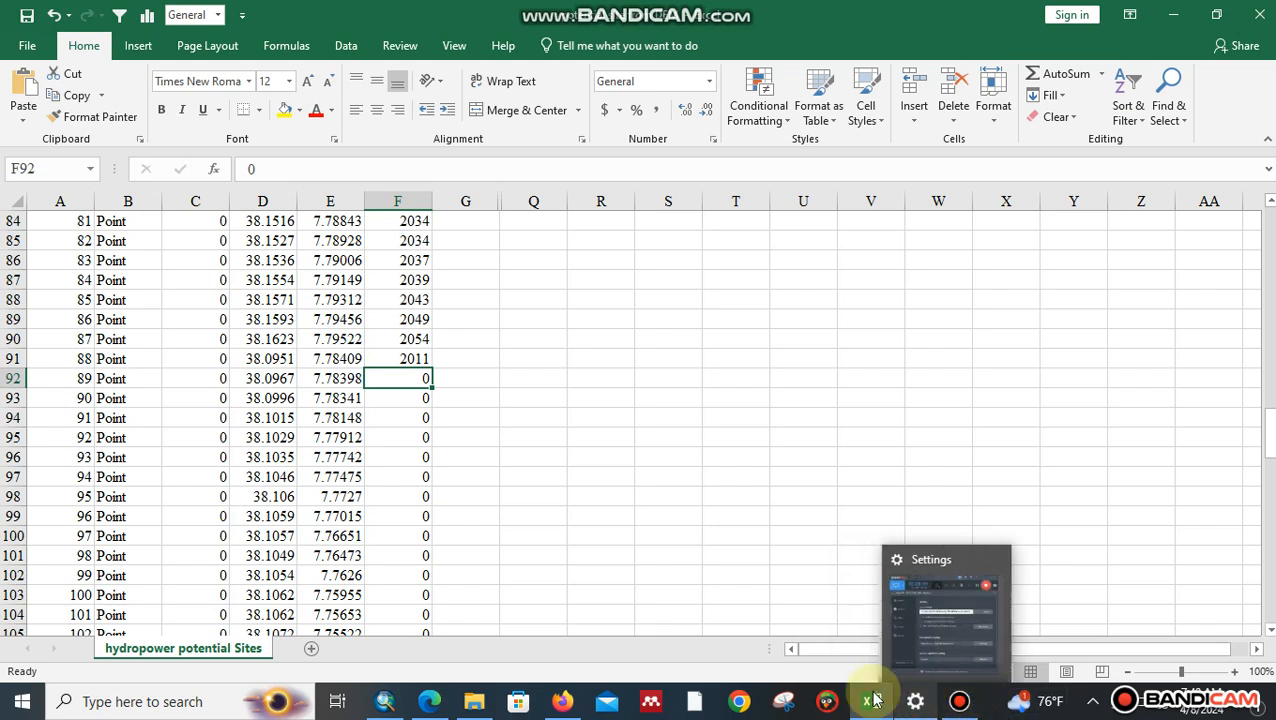
pyautogui.click(961, 703)
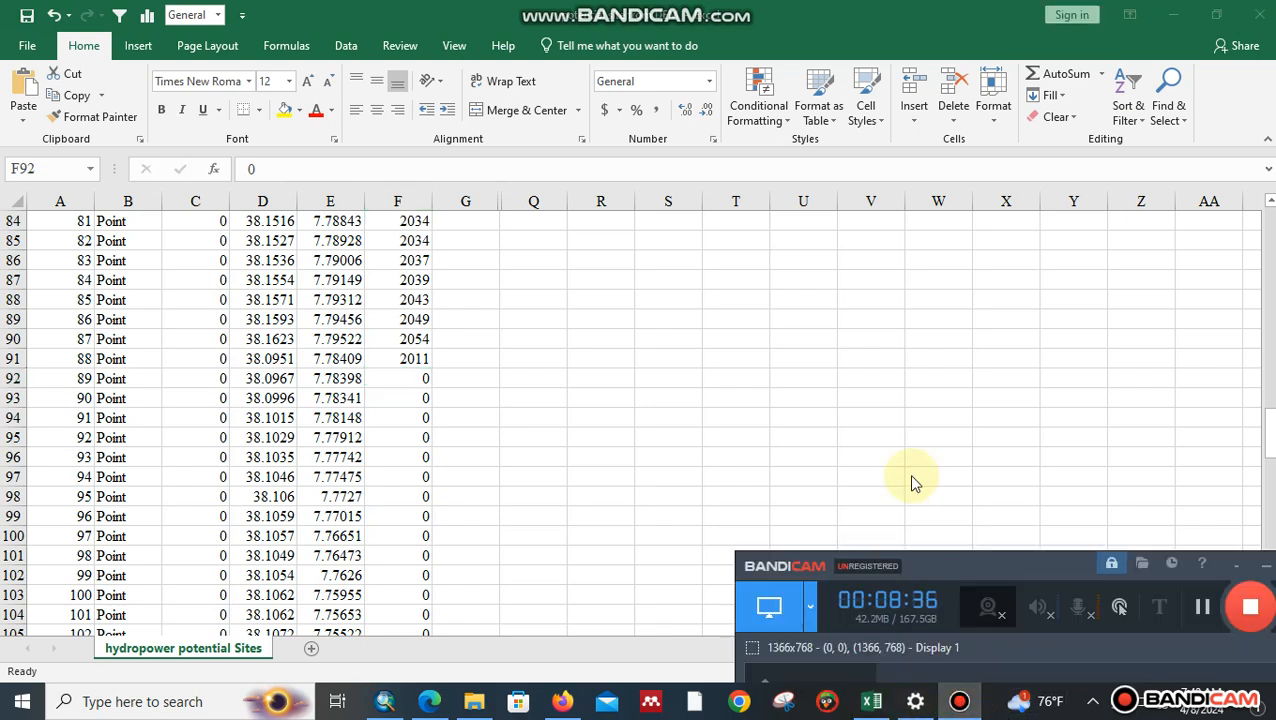
pyautogui.click(886, 447)
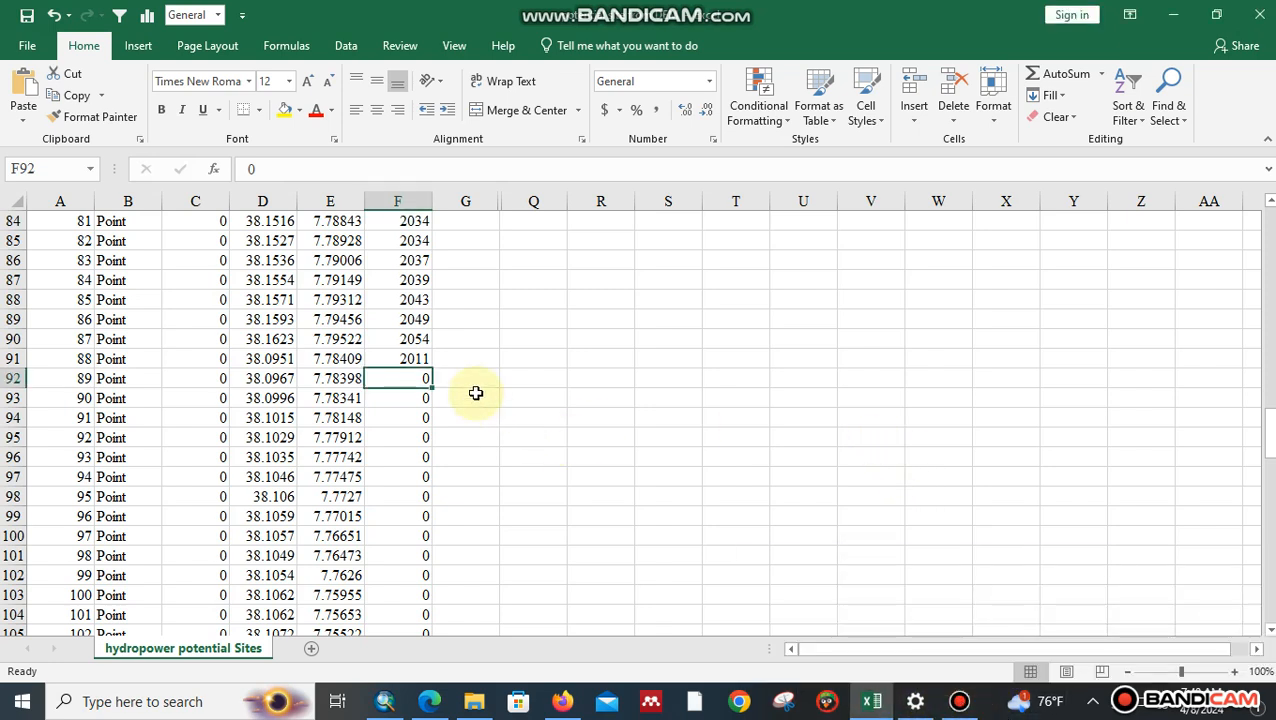
# Step: Select site point 89 in ArcMap, identify its DEM pixel value, and enter 2006 in cell F92 of the Excel sheet
pyautogui.click(384, 701)
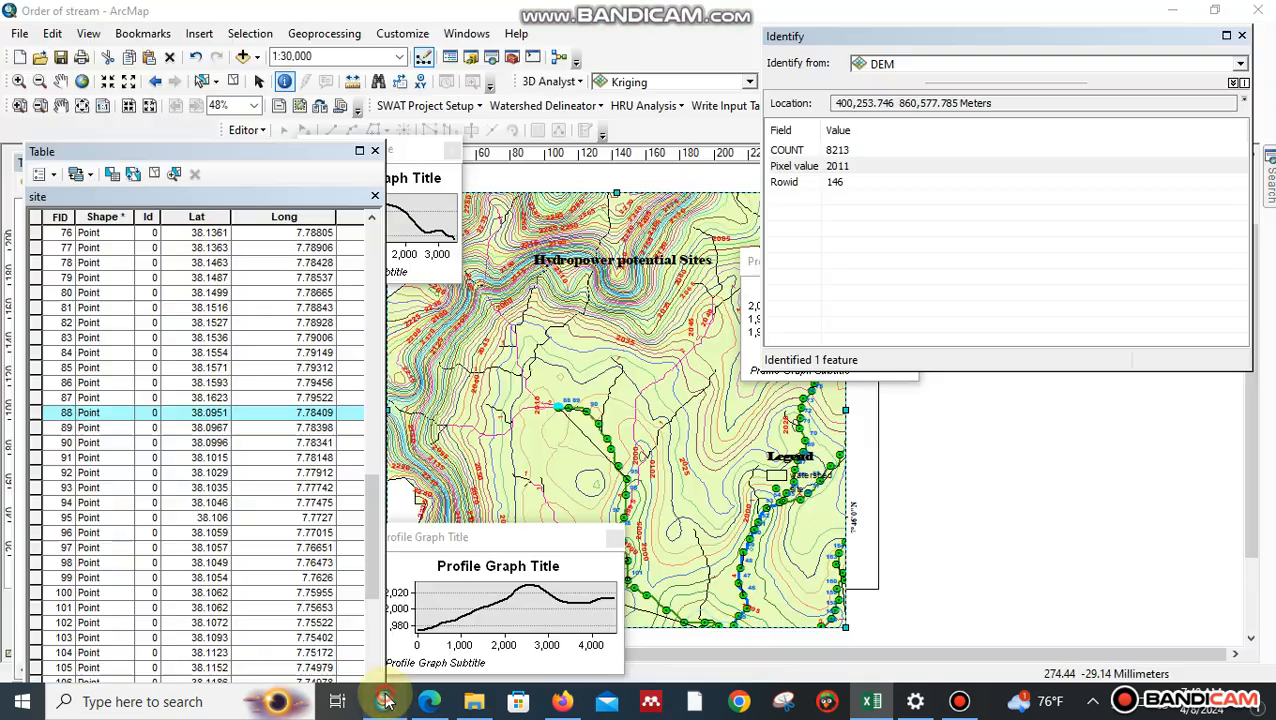
pyautogui.click(40, 427)
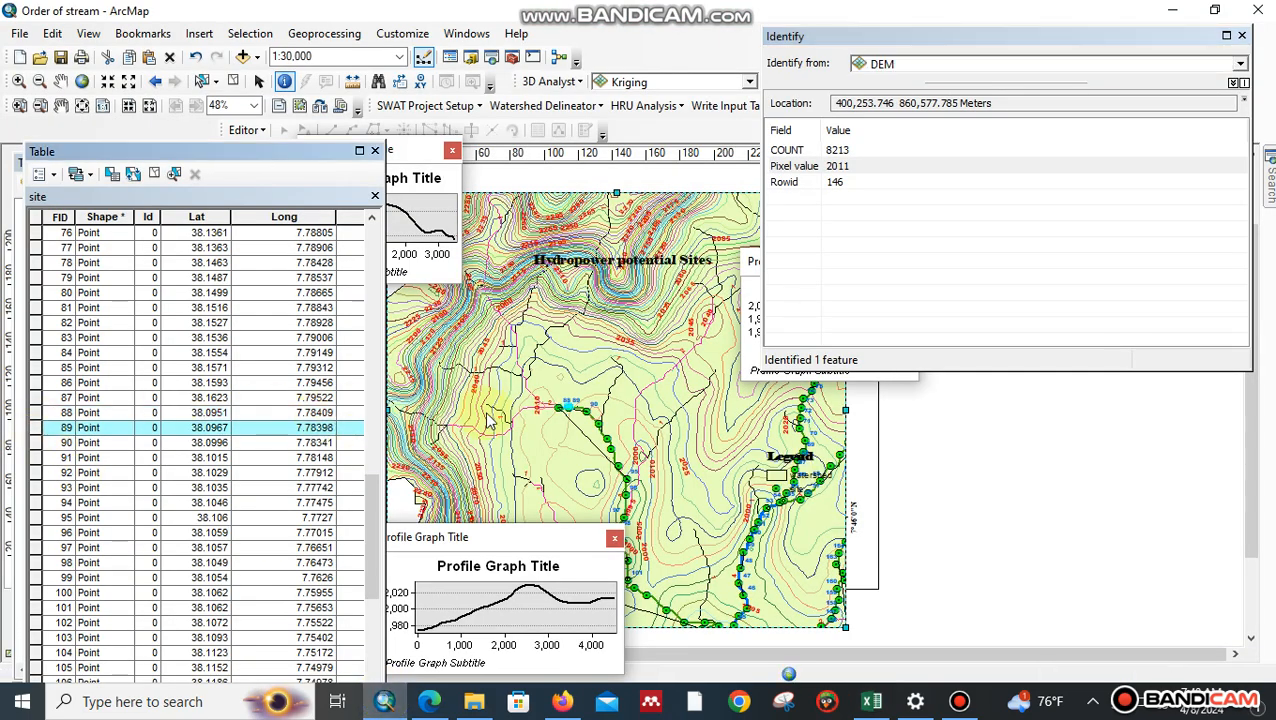
pyautogui.click(568, 405)
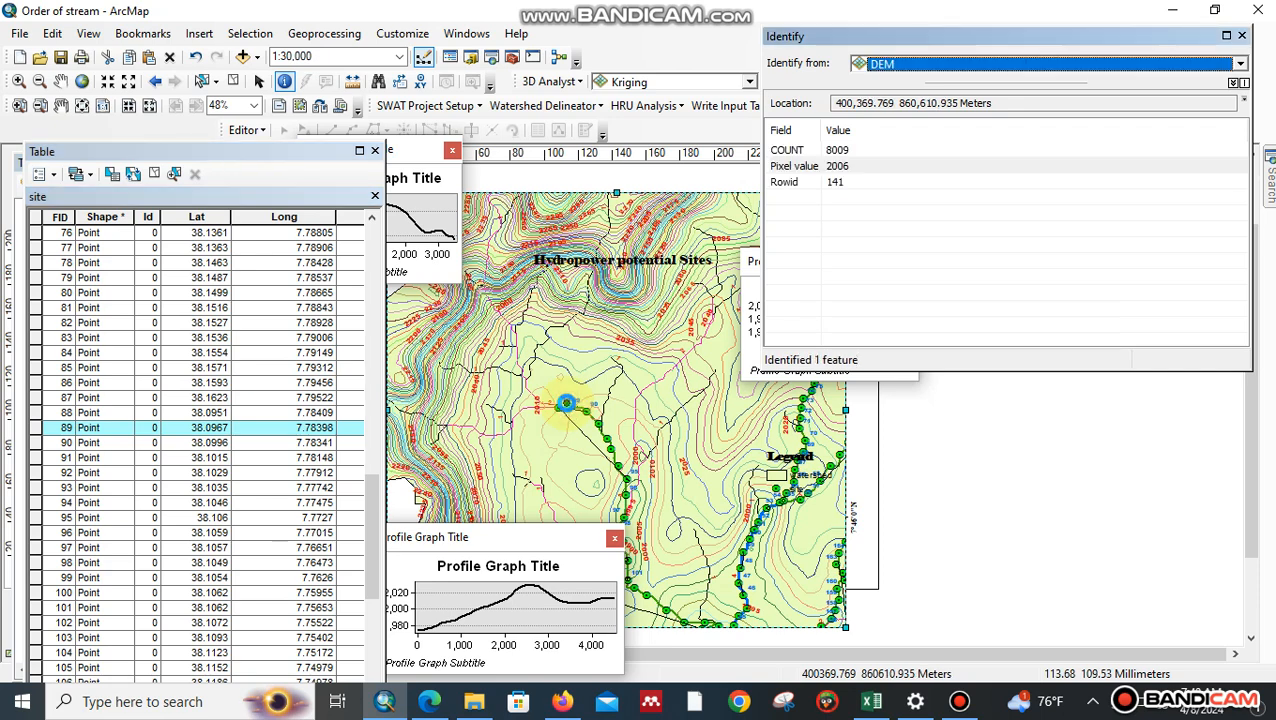
pyautogui.click(873, 702)
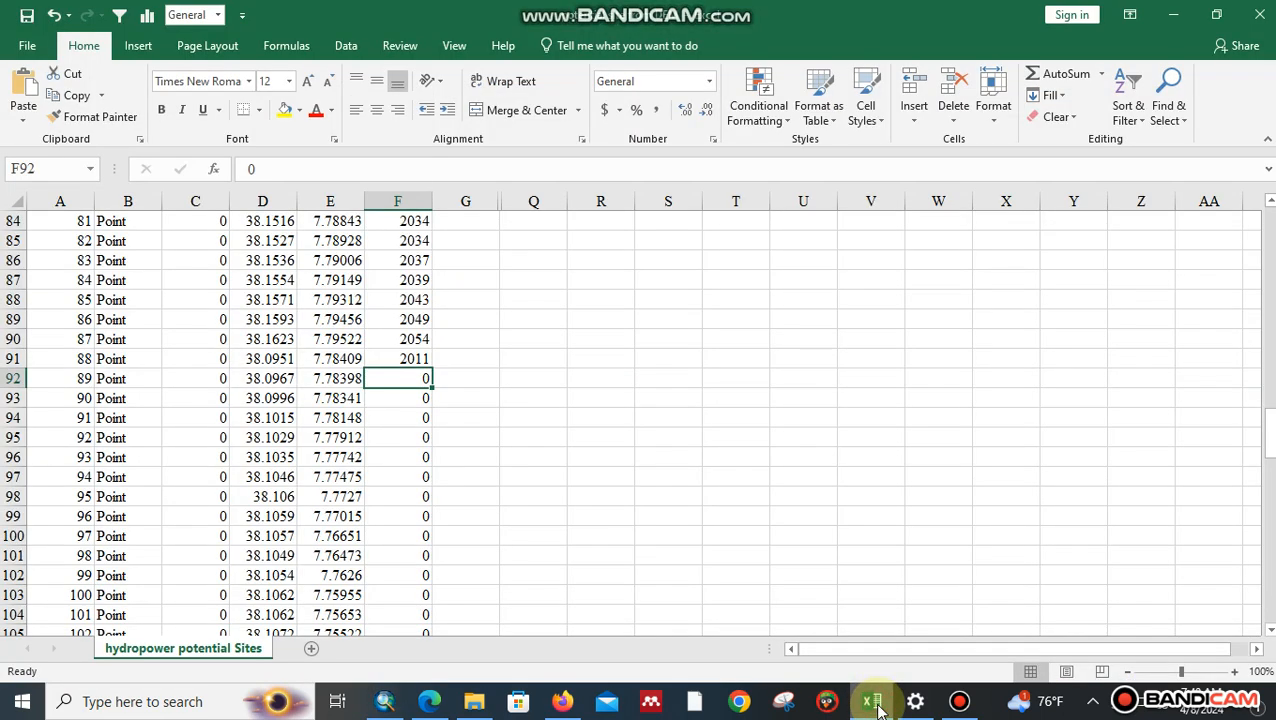
pyautogui.write('2006')
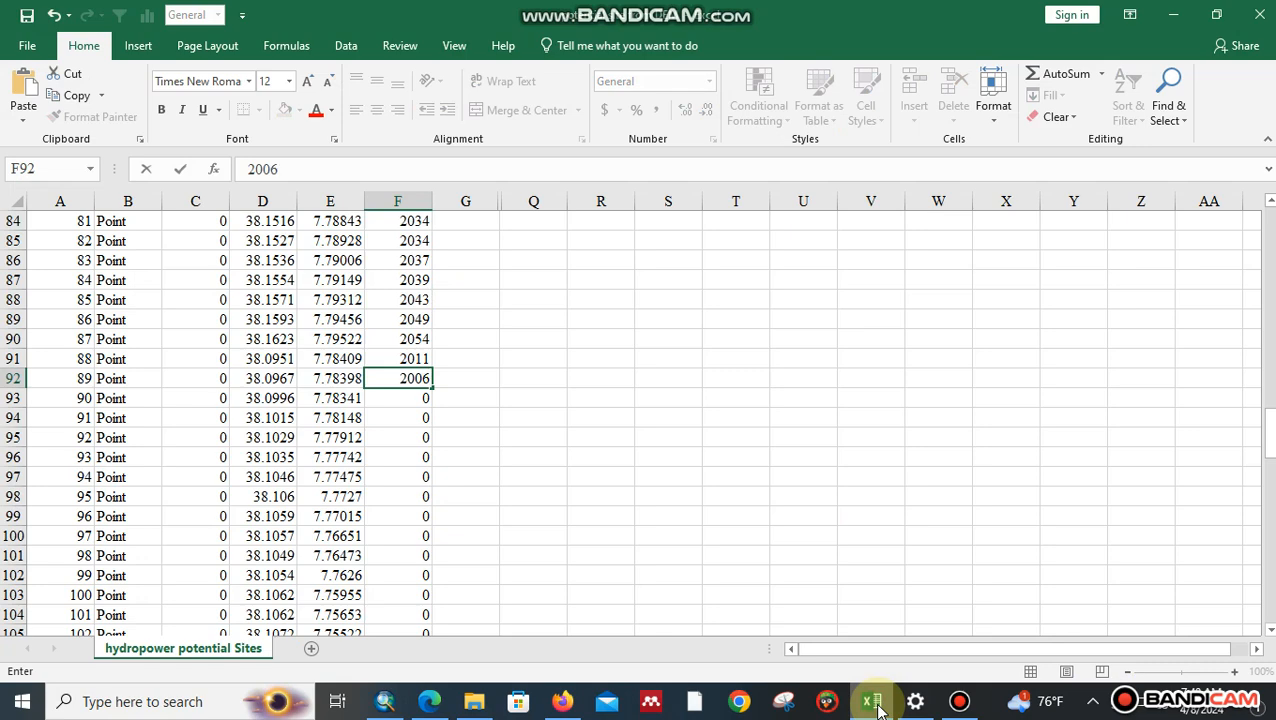
pyautogui.press('Return')
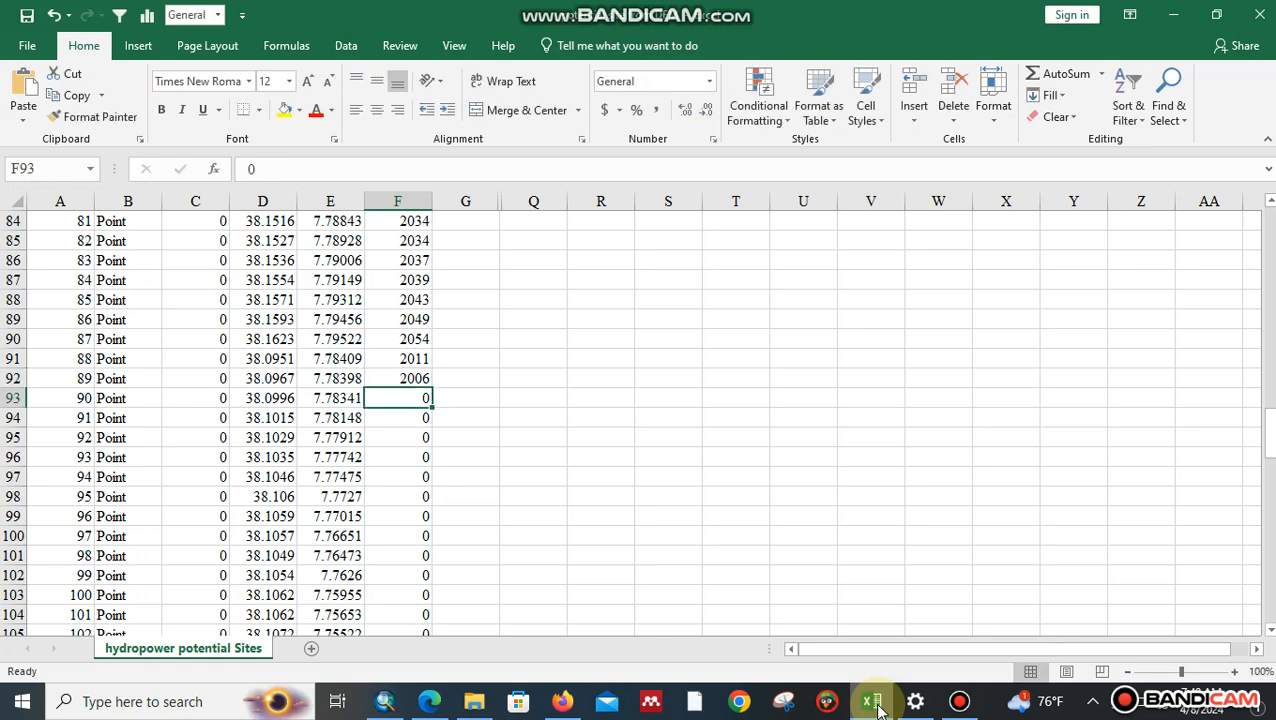
# Step: Select site point 90 in ArcMap, identify its DEM pixel value, and enter 2000 in cell F93 of the Excel sheet
pyautogui.click(384, 702)
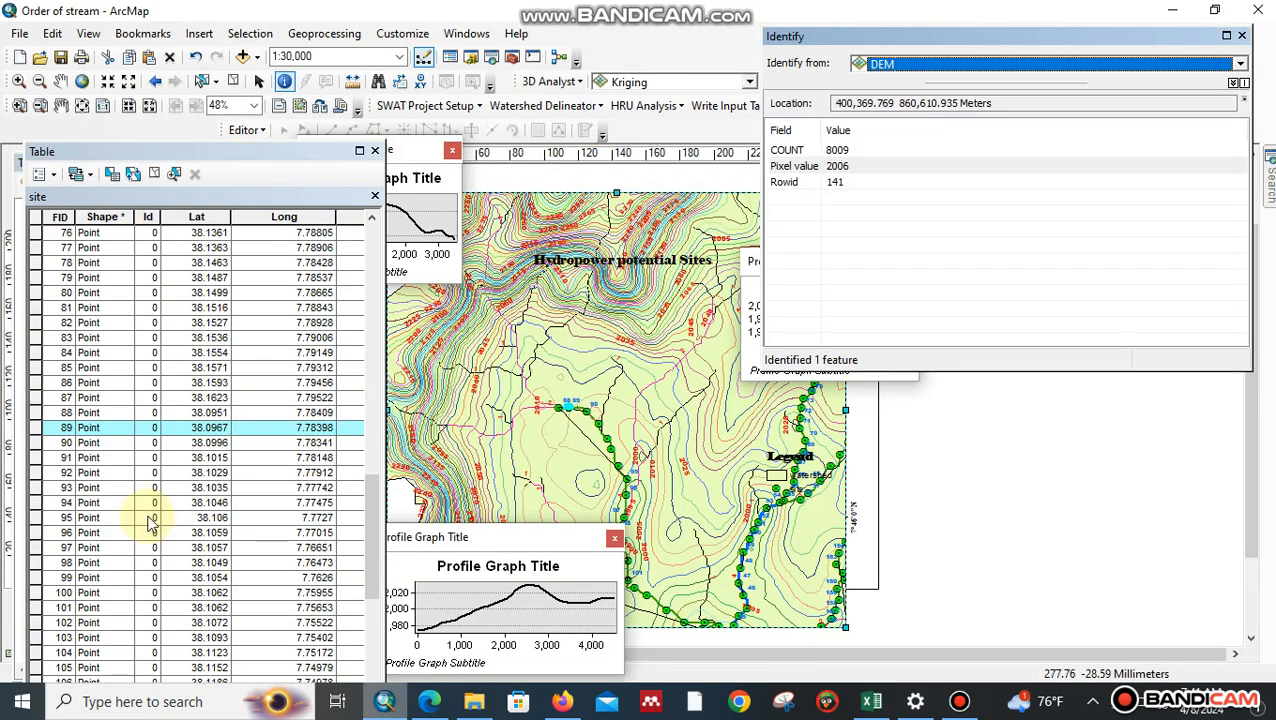
pyautogui.click(34, 443)
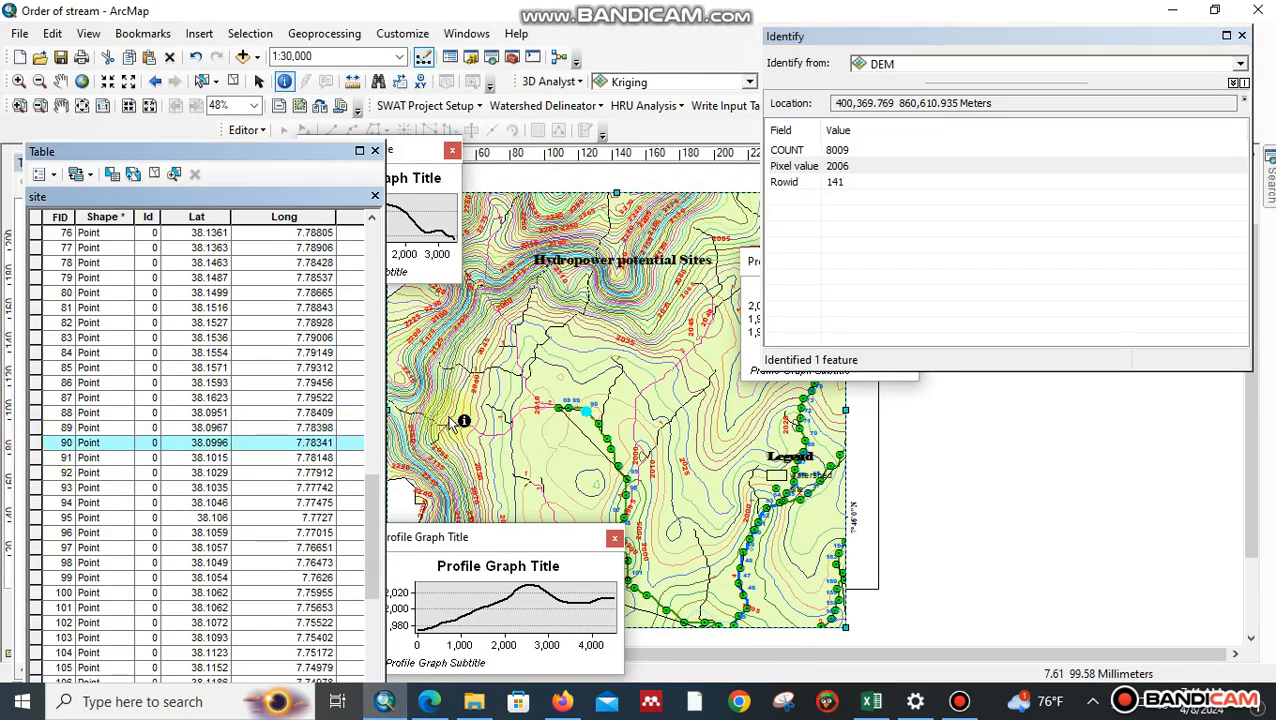
pyautogui.click(584, 408)
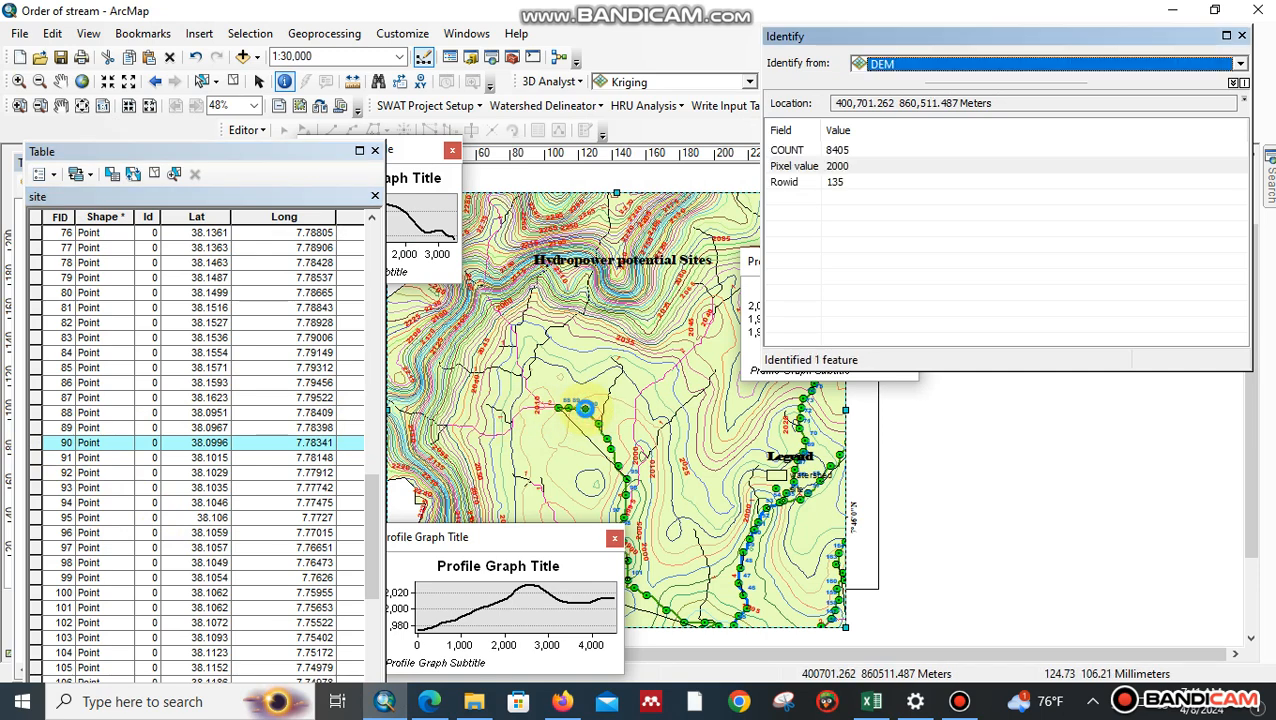
pyautogui.click(870, 699)
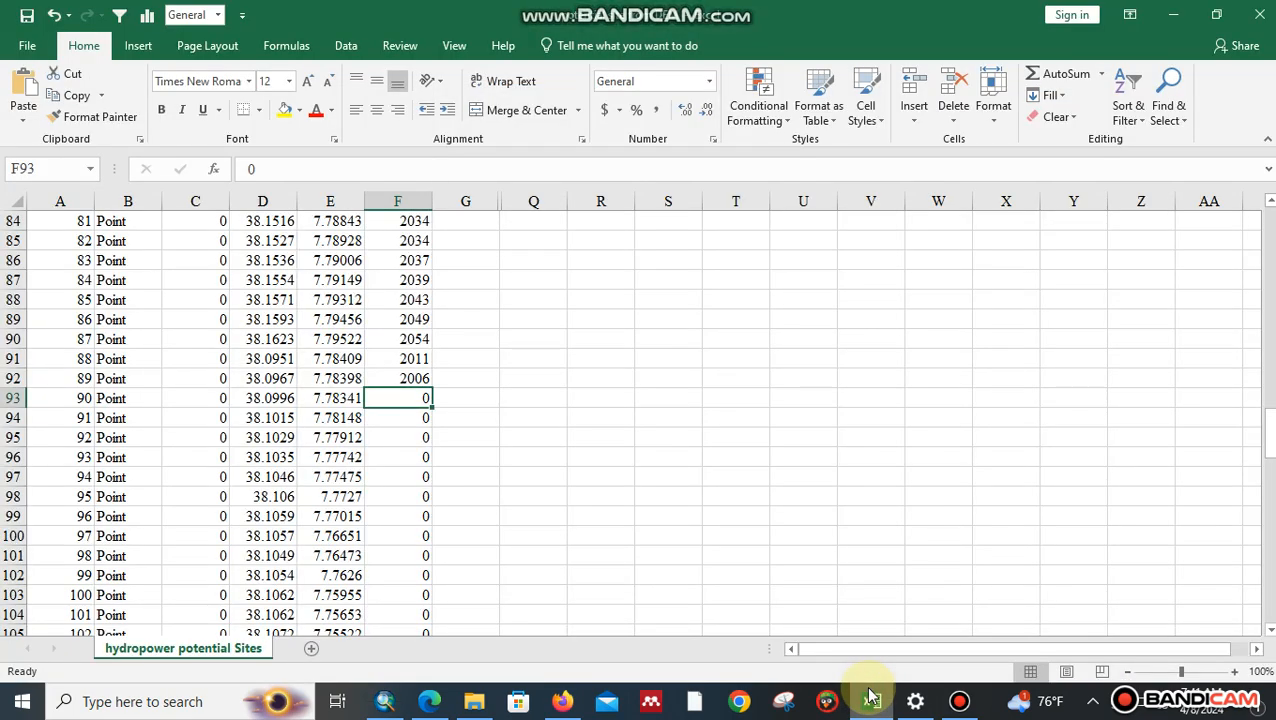
pyautogui.write('2000')
pyautogui.press('Return')
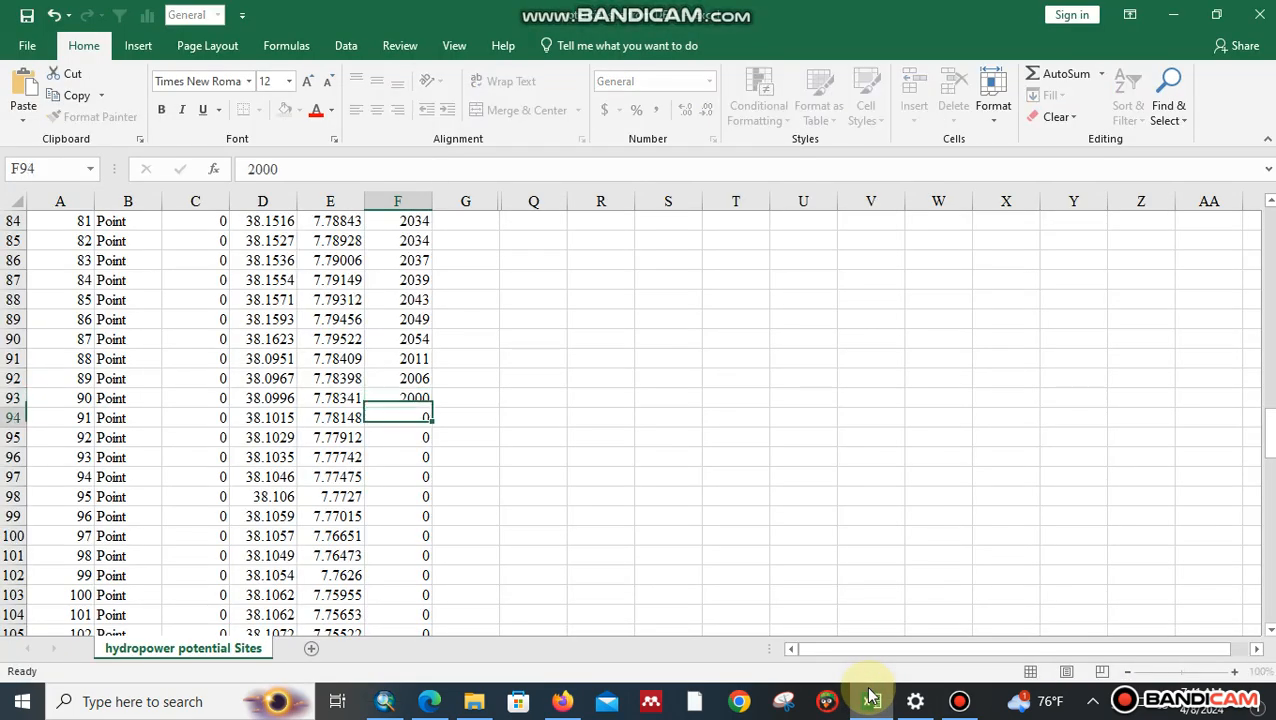
# Step: Select site point 91 in ArcMap, identify its DEM pixel value, and enter 2000 in cell F94 of the Excel sheet
pyautogui.click(378, 705)
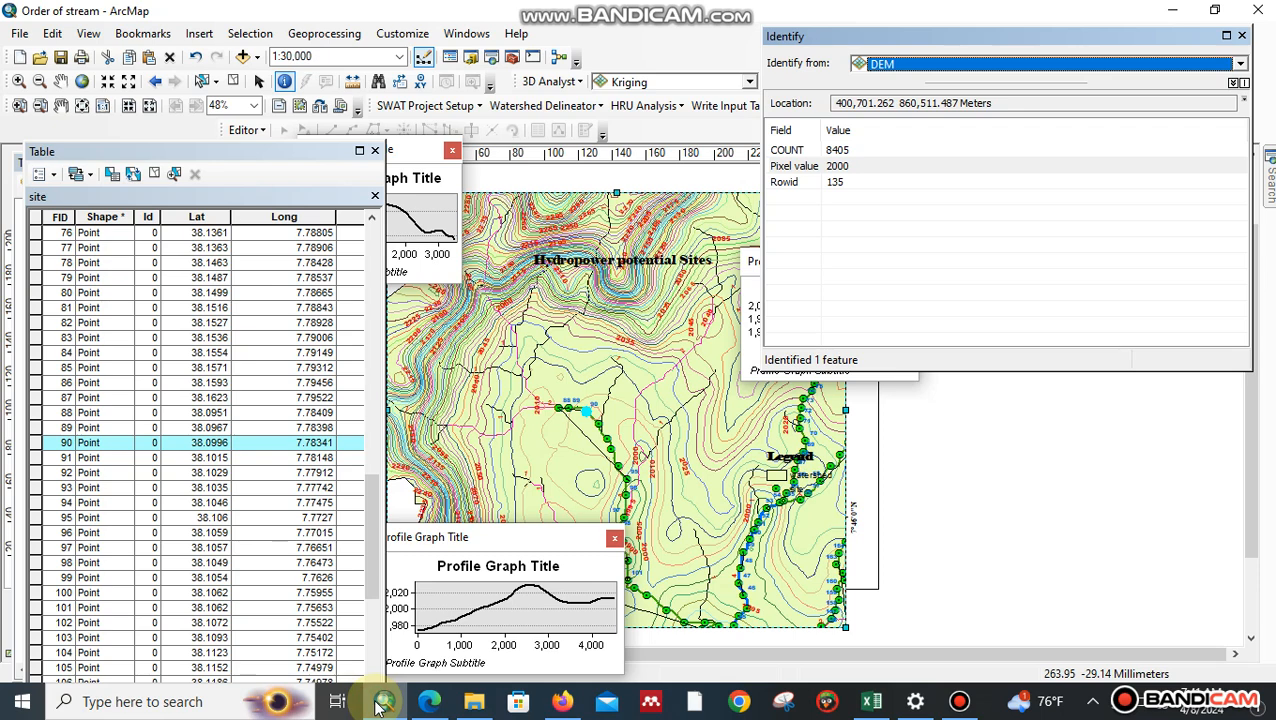
pyautogui.click(36, 459)
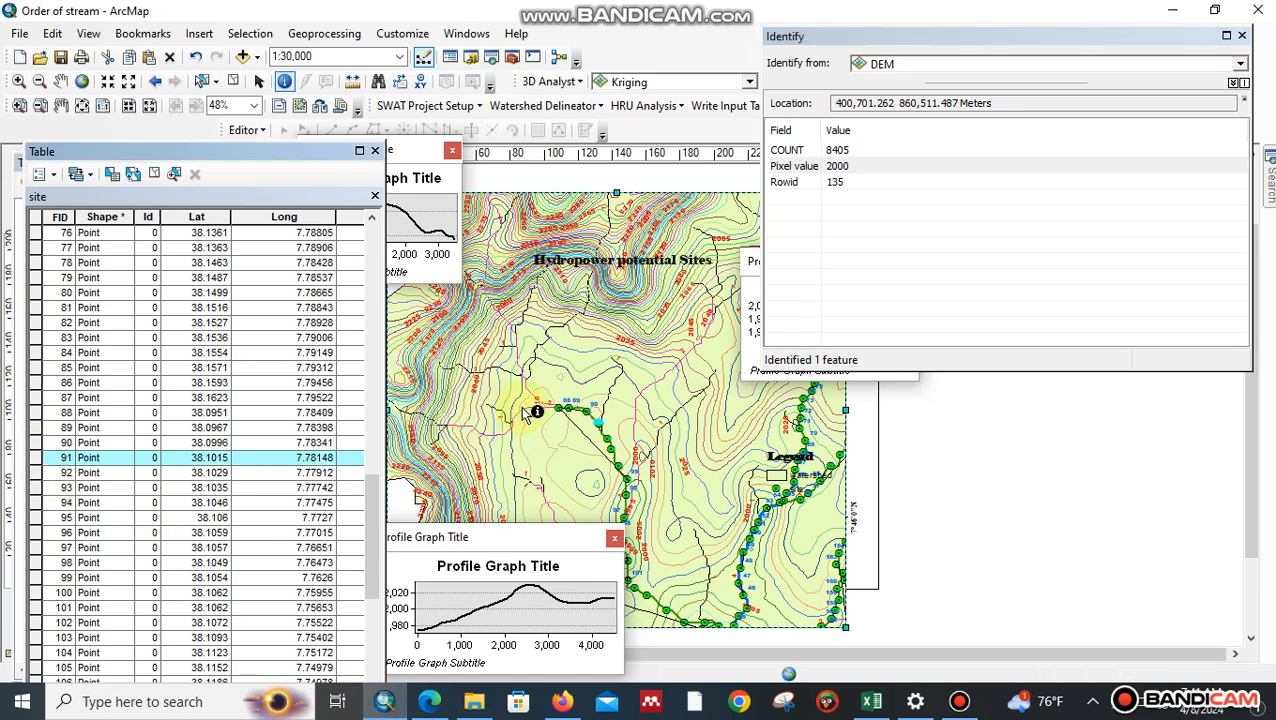
pyautogui.click(600, 424)
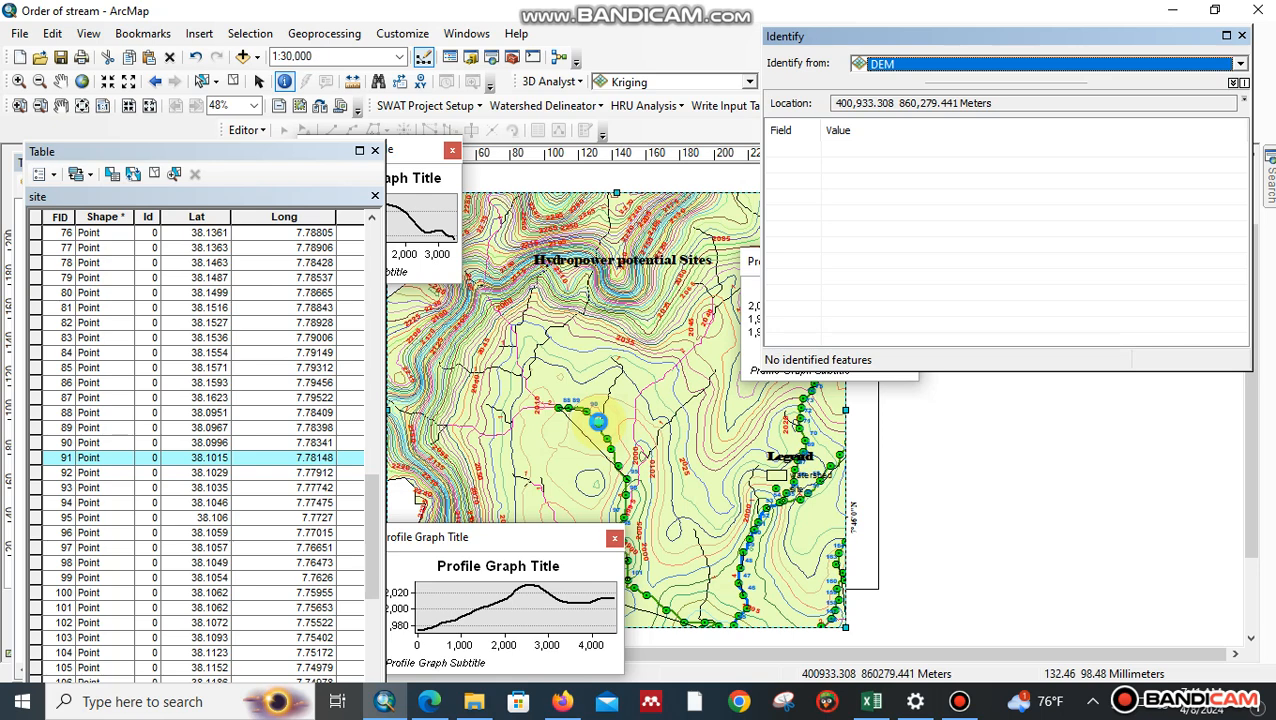
pyautogui.click(871, 701)
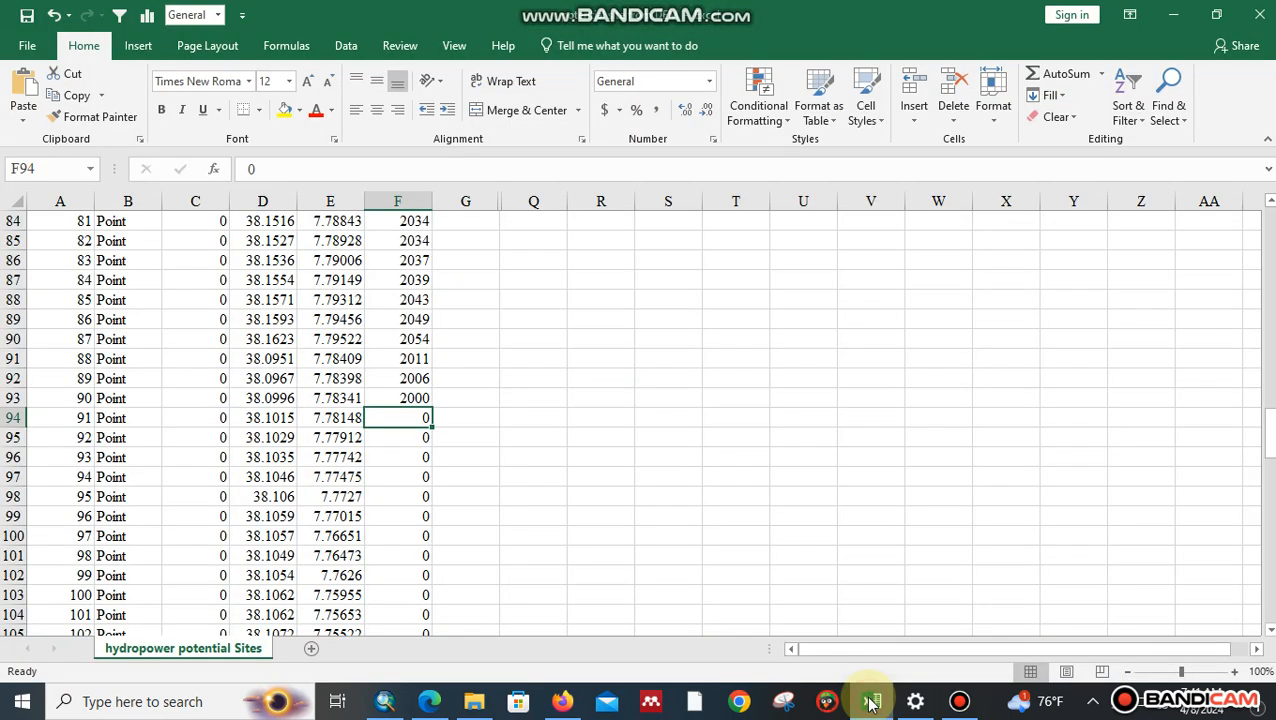
pyautogui.write('2000')
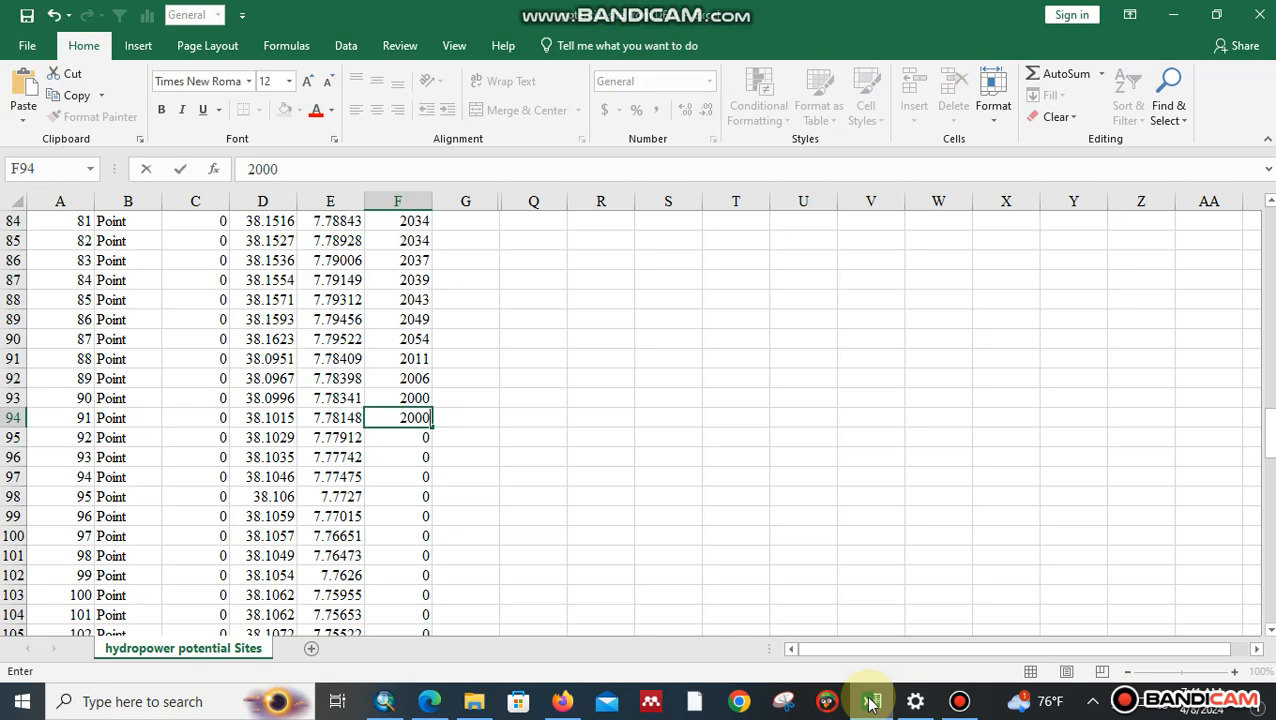
pyautogui.click(913, 551)
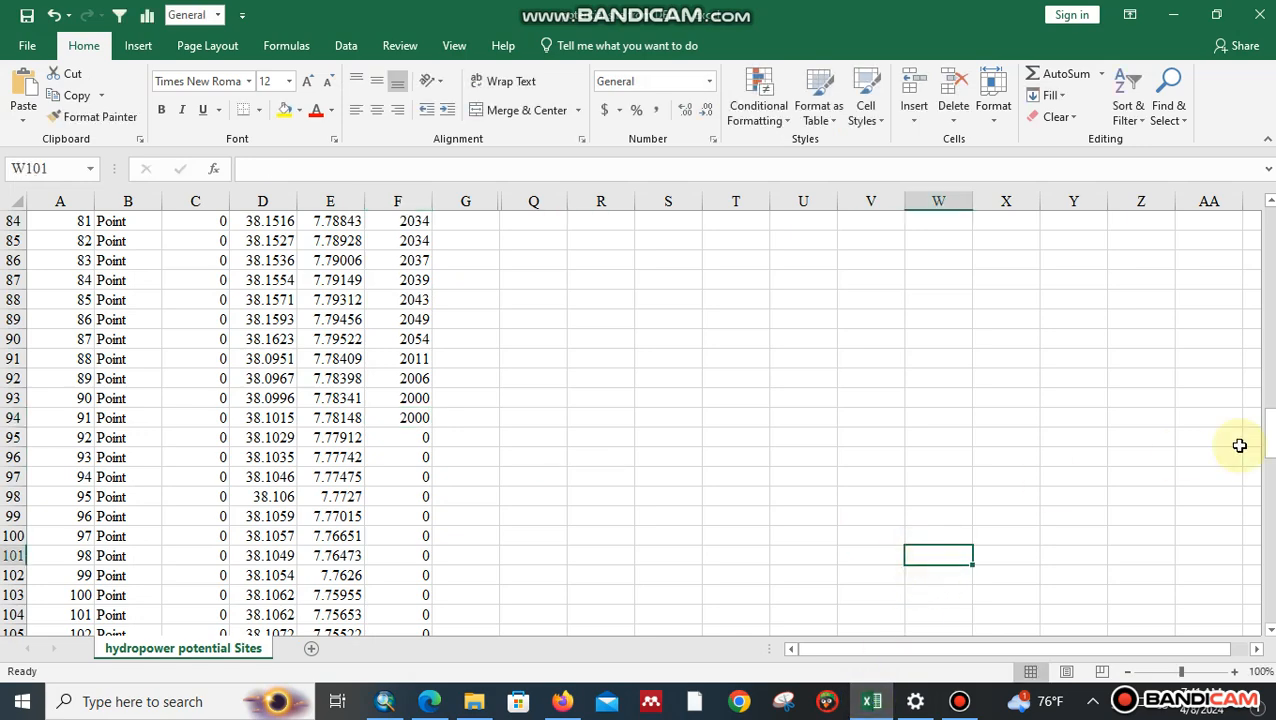
# Step: Add the column heading "Head drop" in cell G2, beside the elevation heading
pyautogui.moveTo(1268, 430); pyautogui.dragTo(1247, 128)
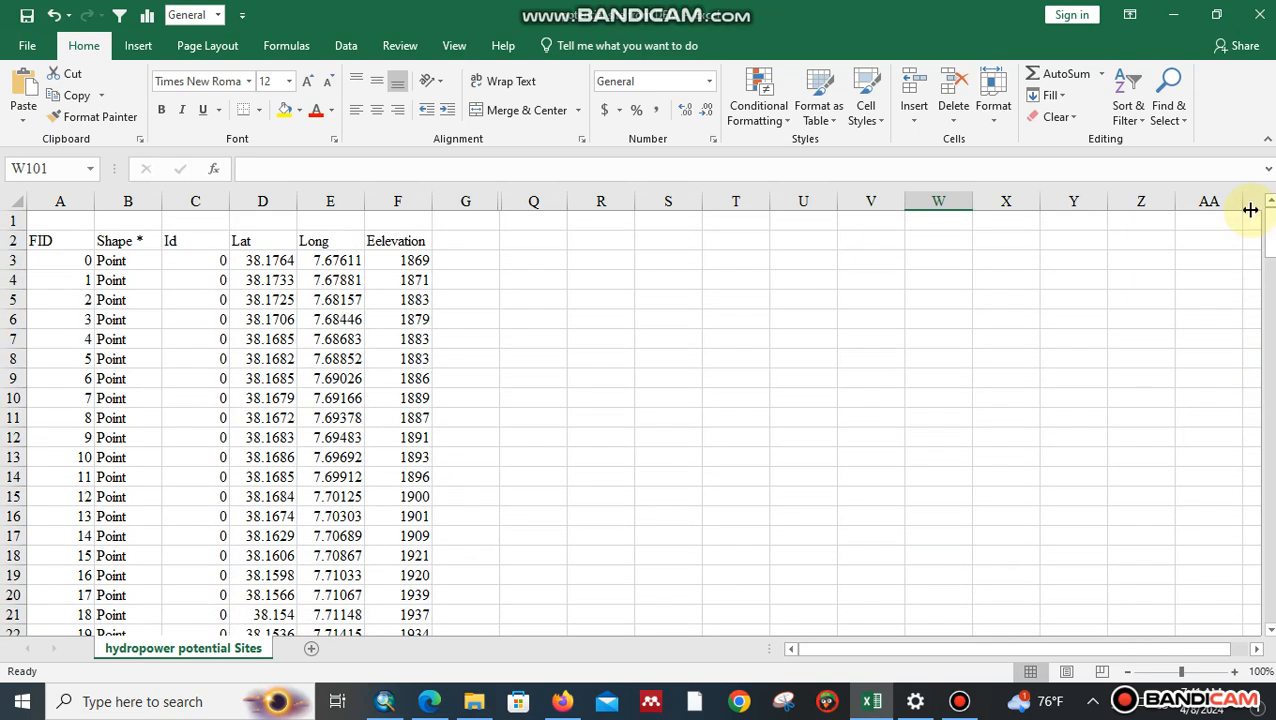
pyautogui.click(470, 238)
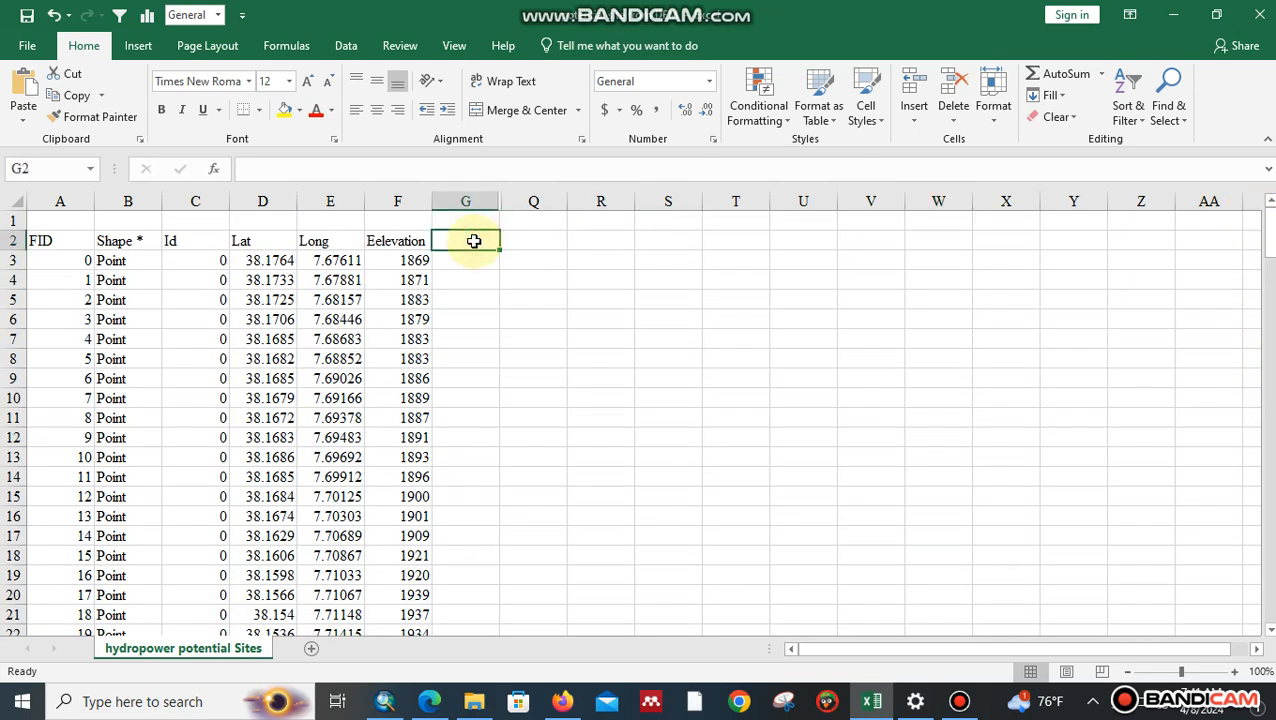
pyautogui.write('h')
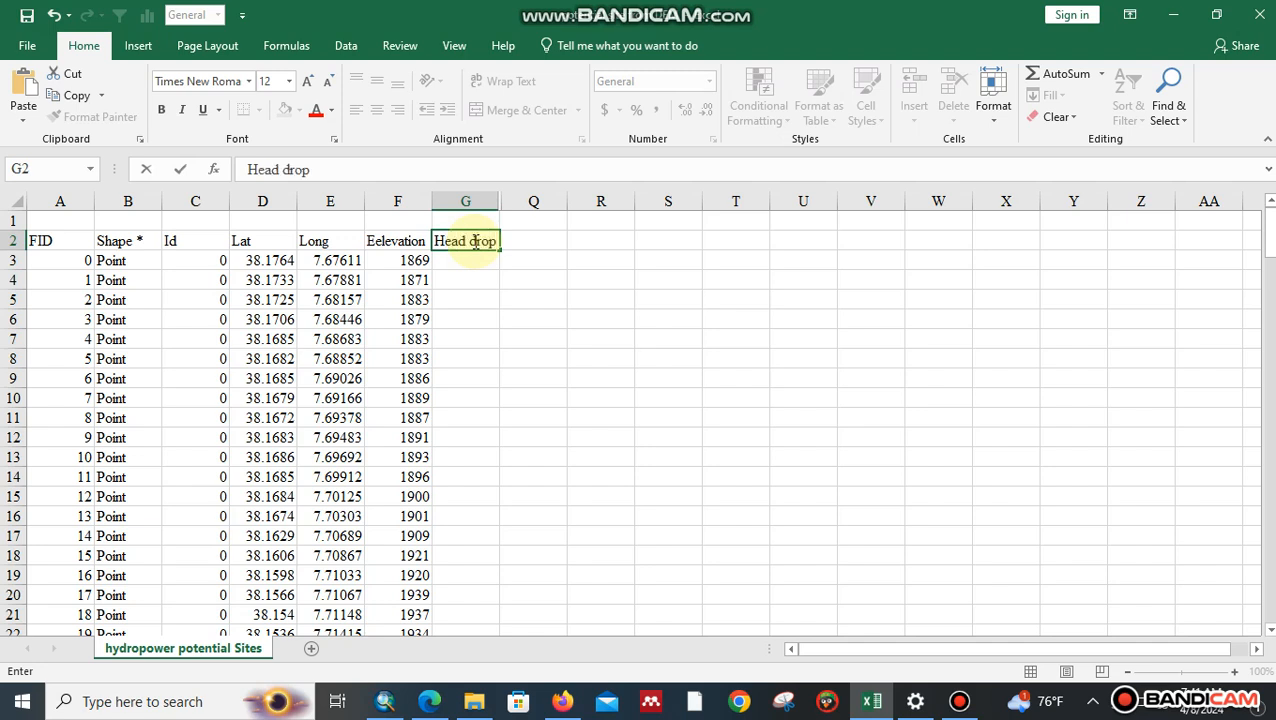
pyautogui.press('Tab')
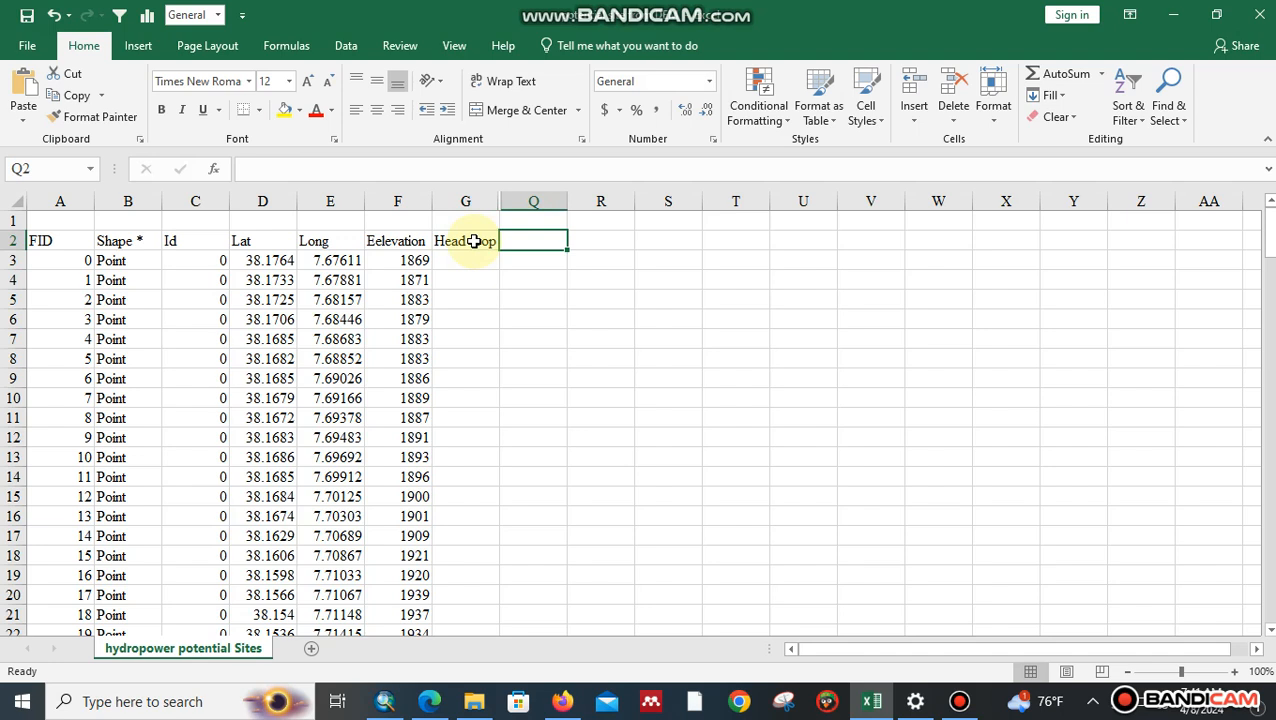
# Step: Enter the explanatory note "the d/ce b/n two potential site" in cell Q2
pyautogui.write('the d/ce b/n two potential site')
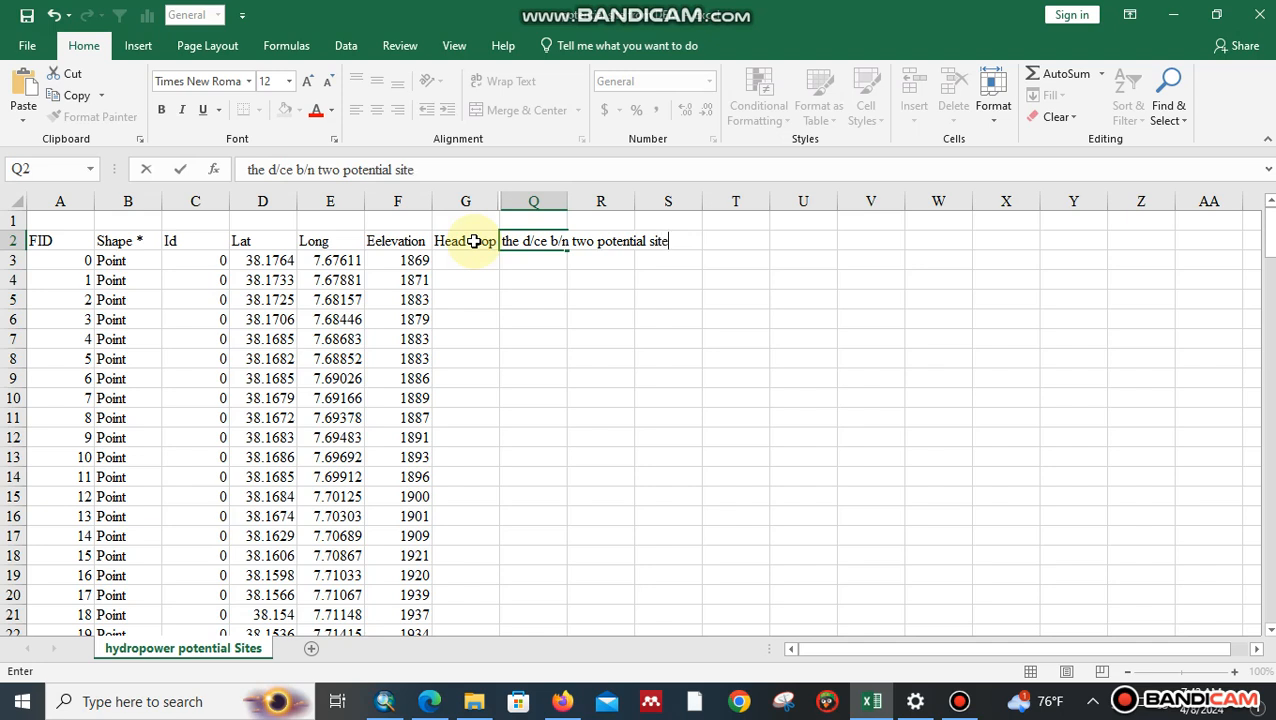
pyautogui.click(994, 110)
pyautogui.click(832, 338)
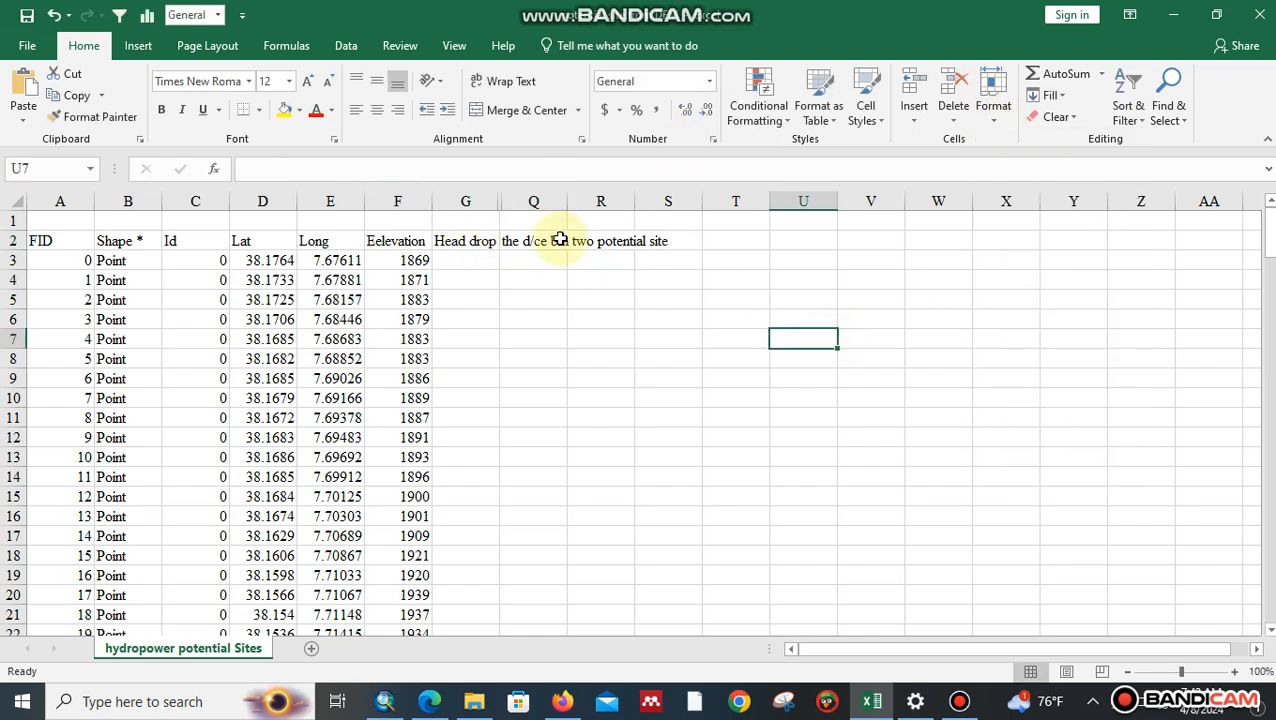